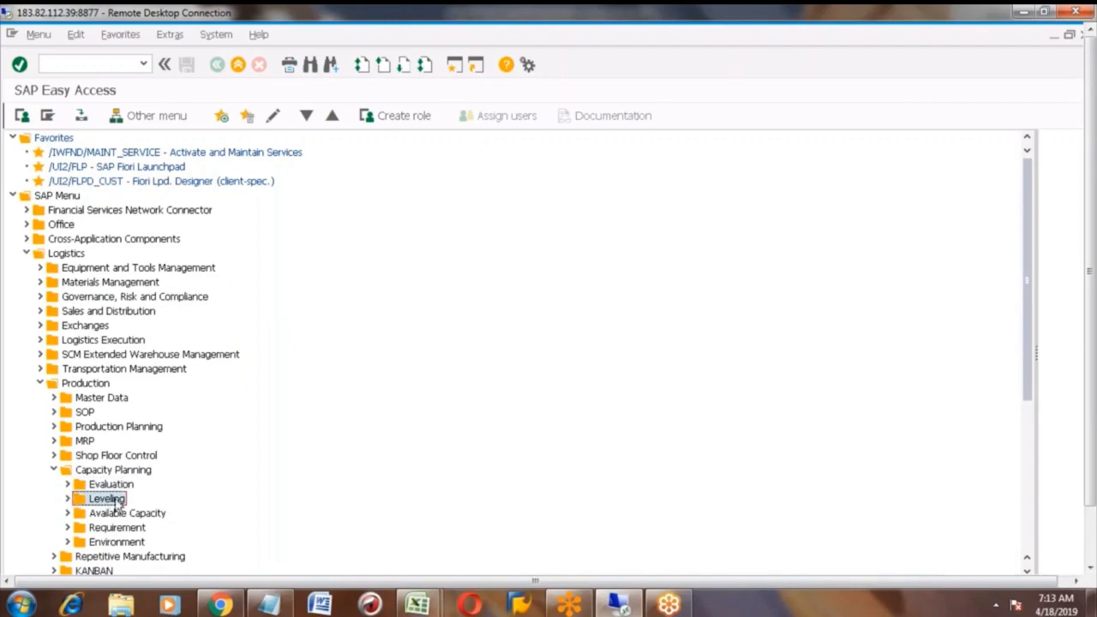
Expand Leveling and its Work Center View under Capacity Planning, and select CM21 - Planning Table (Graphical)
left_click(68, 499)
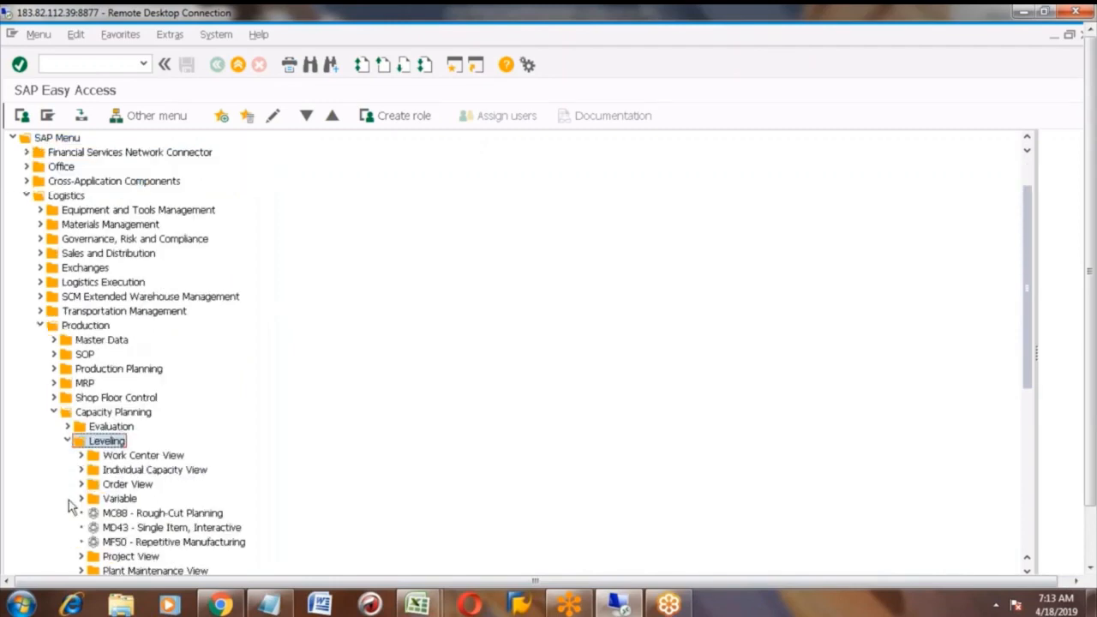
left_click(115, 459)
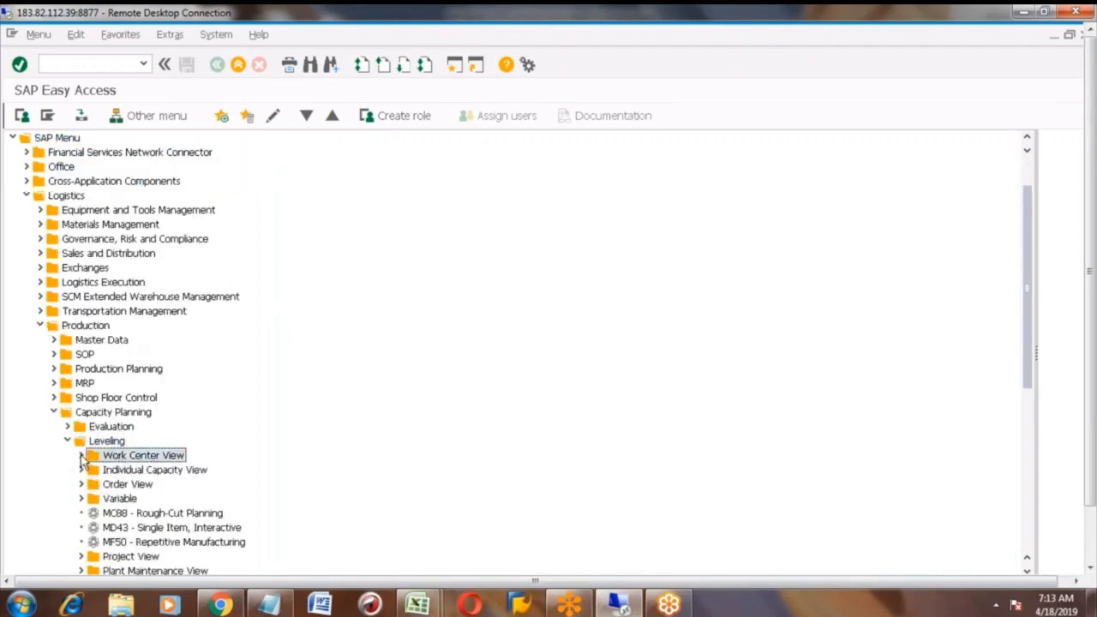
left_click(81, 457)
left_click(141, 470)
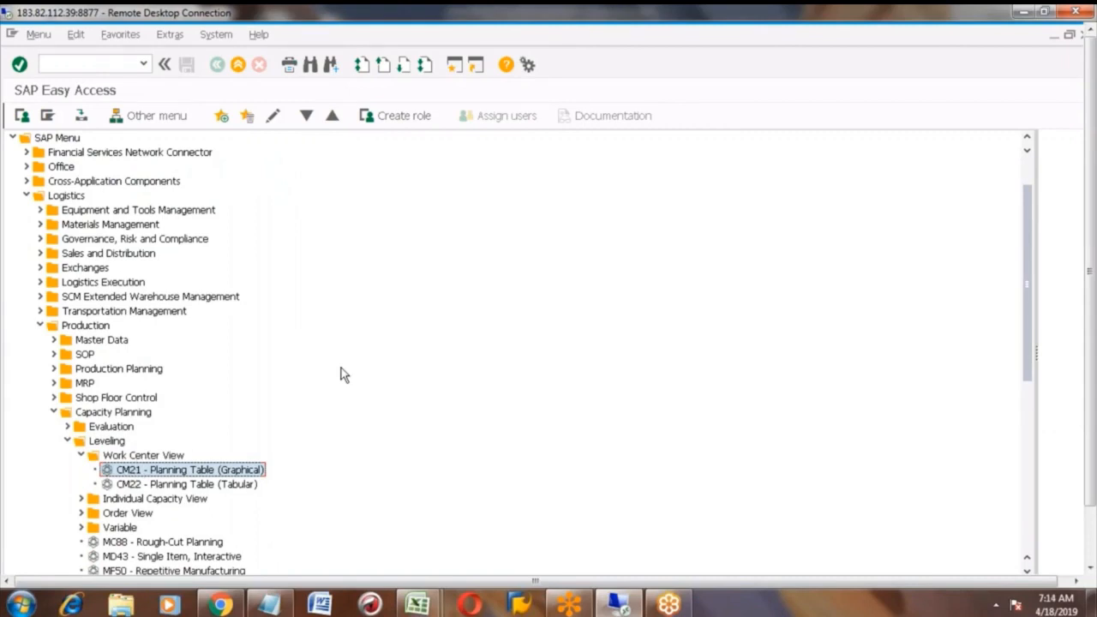
Switch to the Excel workbook and enter "CM21 - Planning Table (Graphical)" in cell C331, below "Sequencing of orders"
key("alt+Tab")
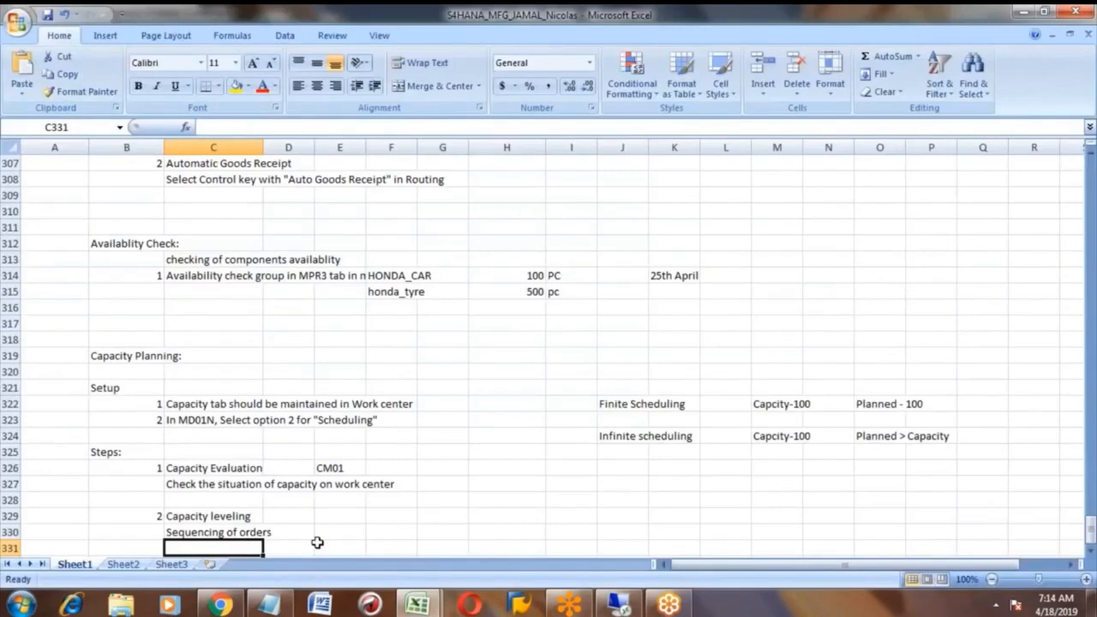
type("CM21 - Planning Table (Graphical)")
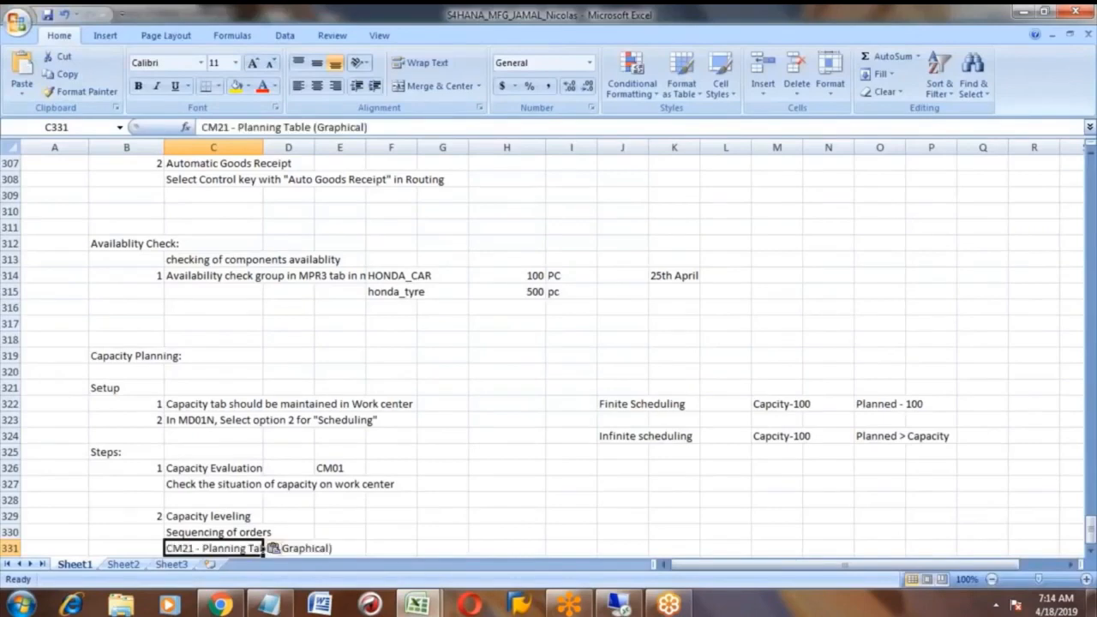
key("Down")
key("Down")
key("Down")
key("Up")
key("Up")
key("Up")
Move the CM21 text from C331 to E330, beside "Sequencing of orders", and return to the SAP remote session
key("ctrl+c")
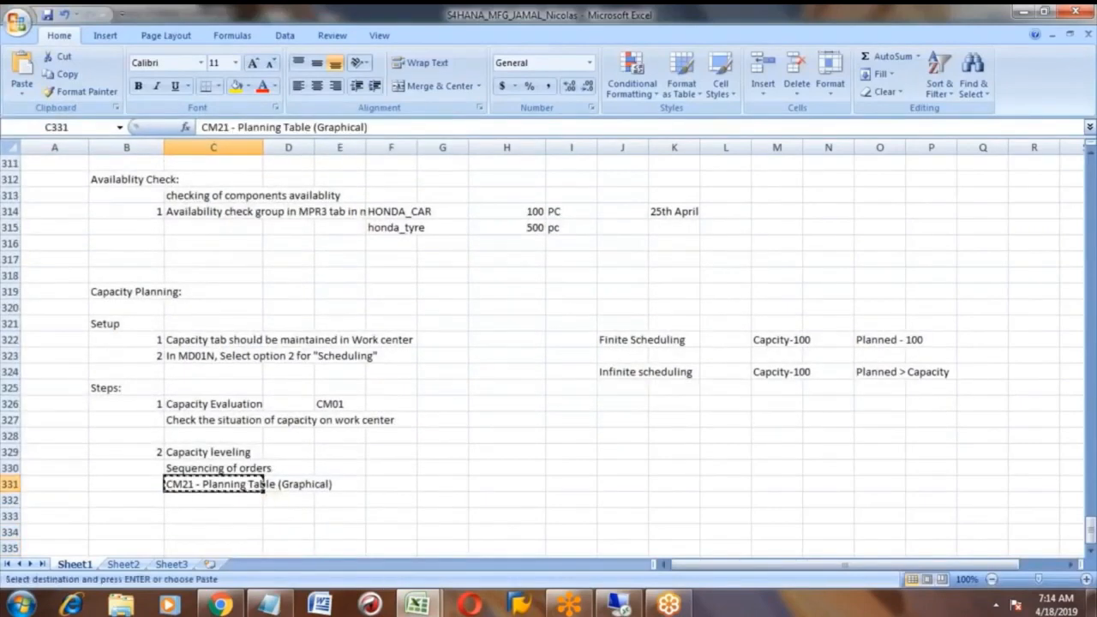
key("Up")
key("Right")
key("Right")
key("ctrl+v")
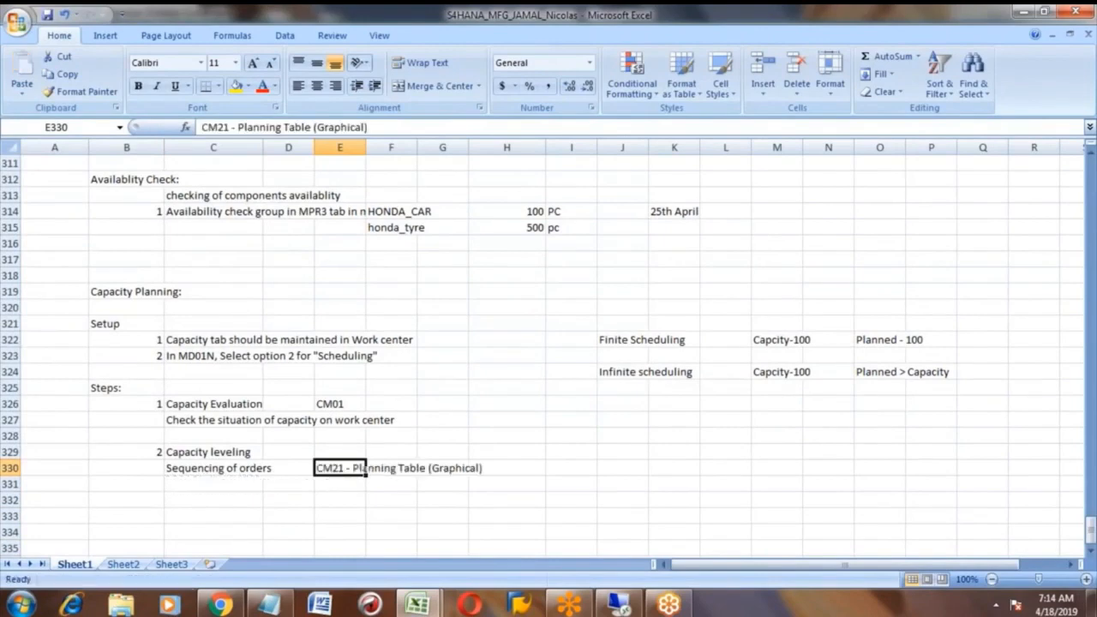
key("Down")
key("Left")
key("Left")
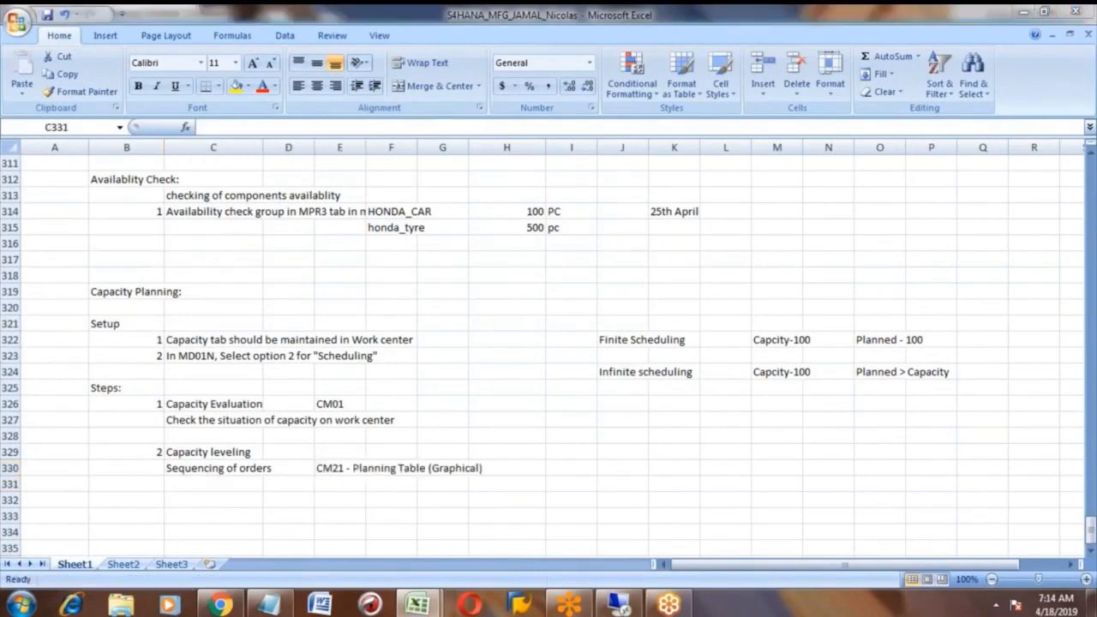
key("alt+Tab")
left_click(311, 436)
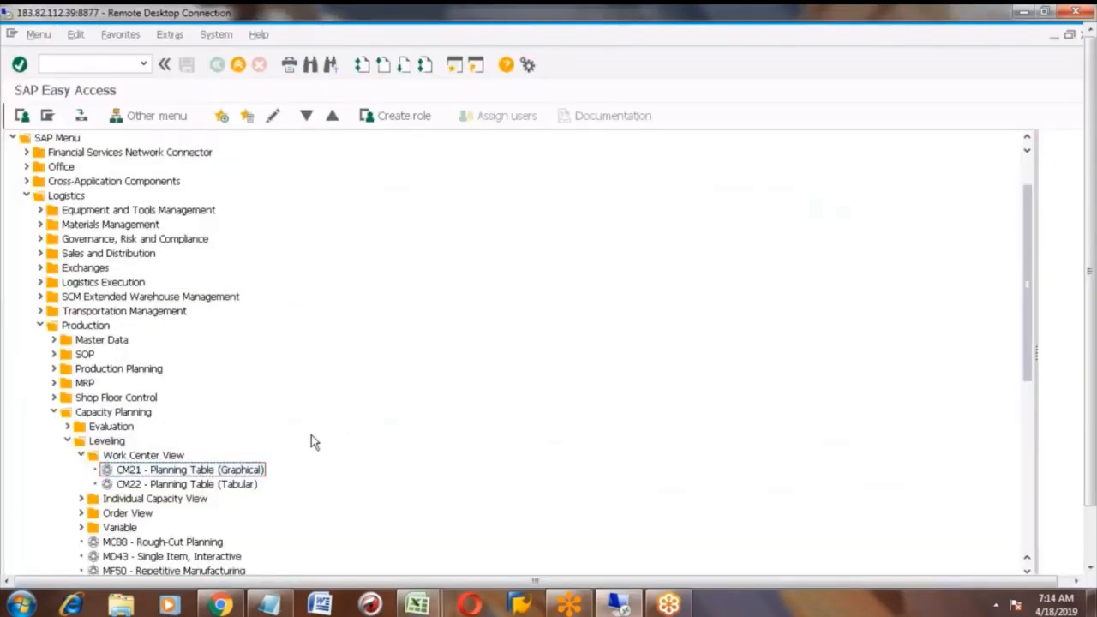
Open the CM21 planning table for work center WC001 in plant 3001 with the Capacity Responsible Planner cleared, and leave it again
double_click(151, 471)
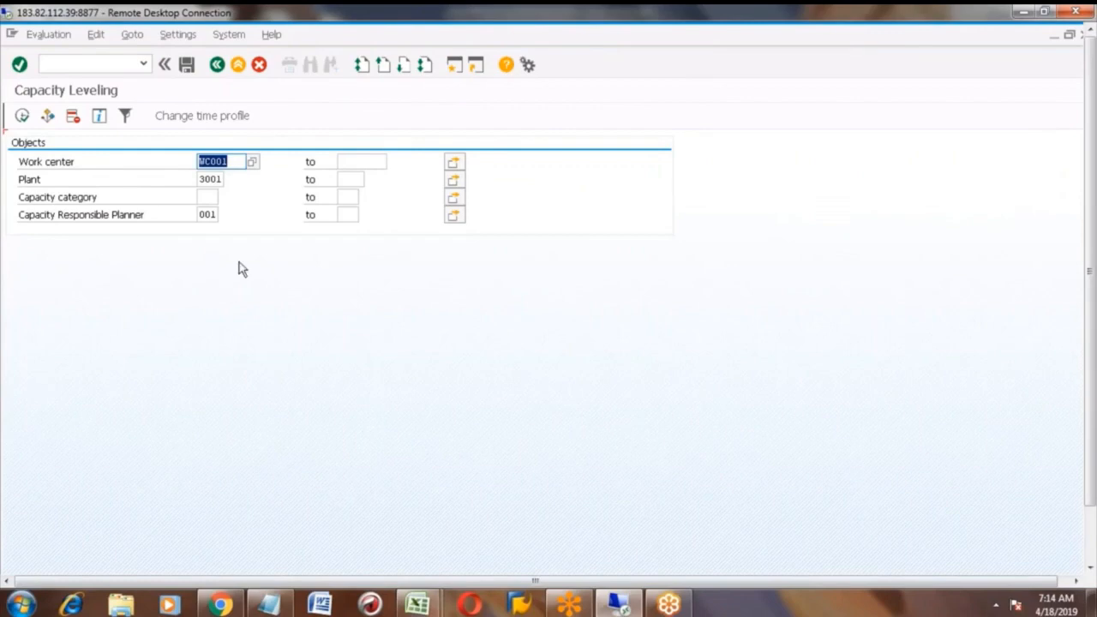
left_click(211, 162)
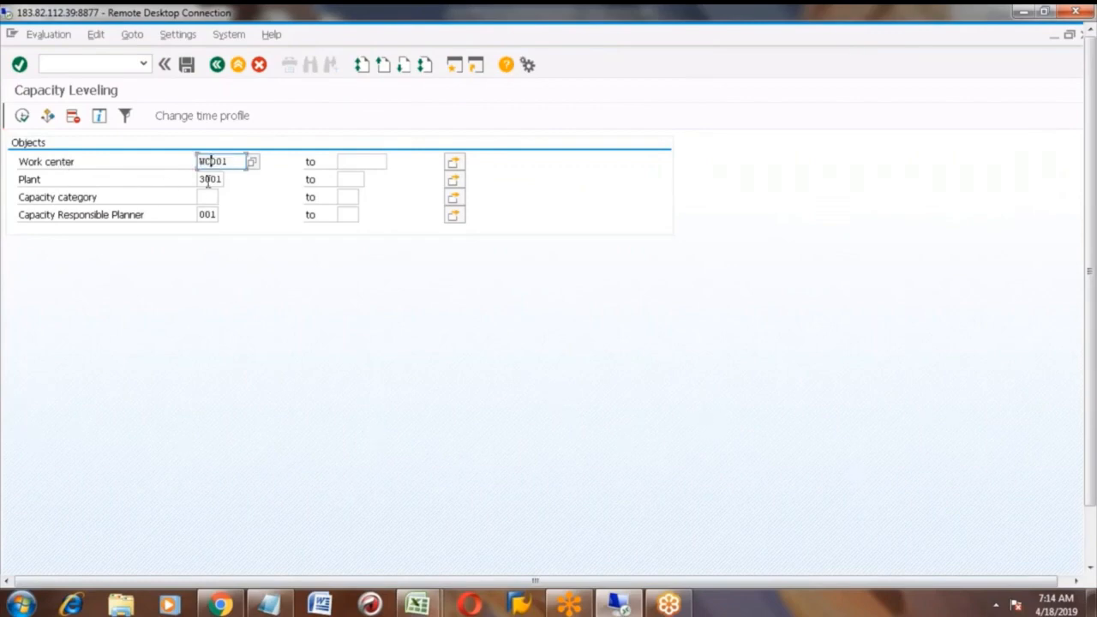
left_click(203, 215)
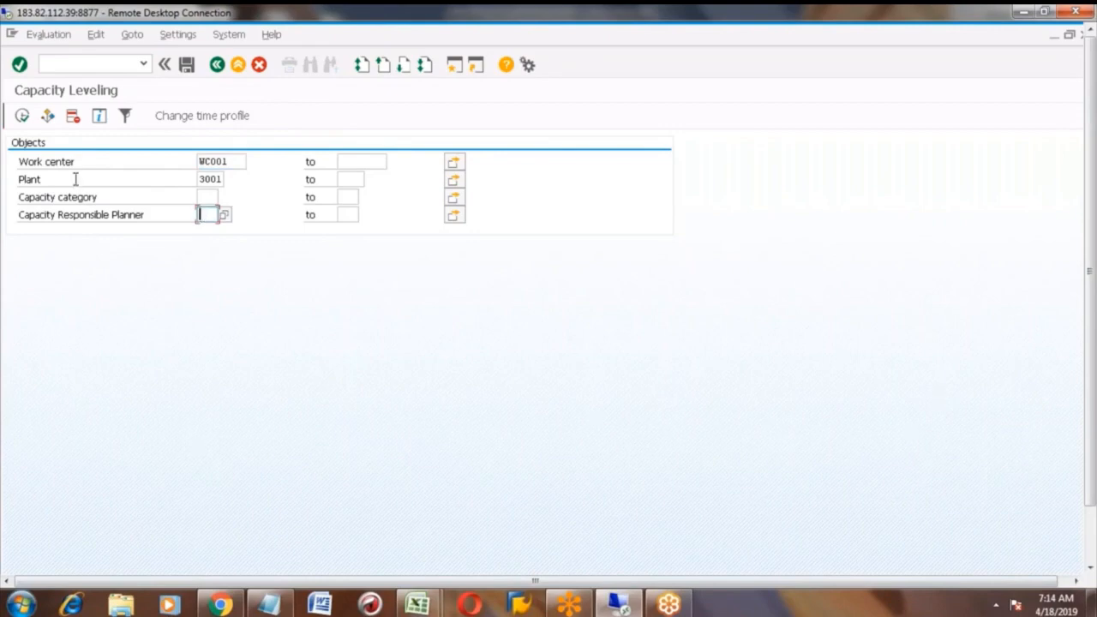
left_click(21, 117)
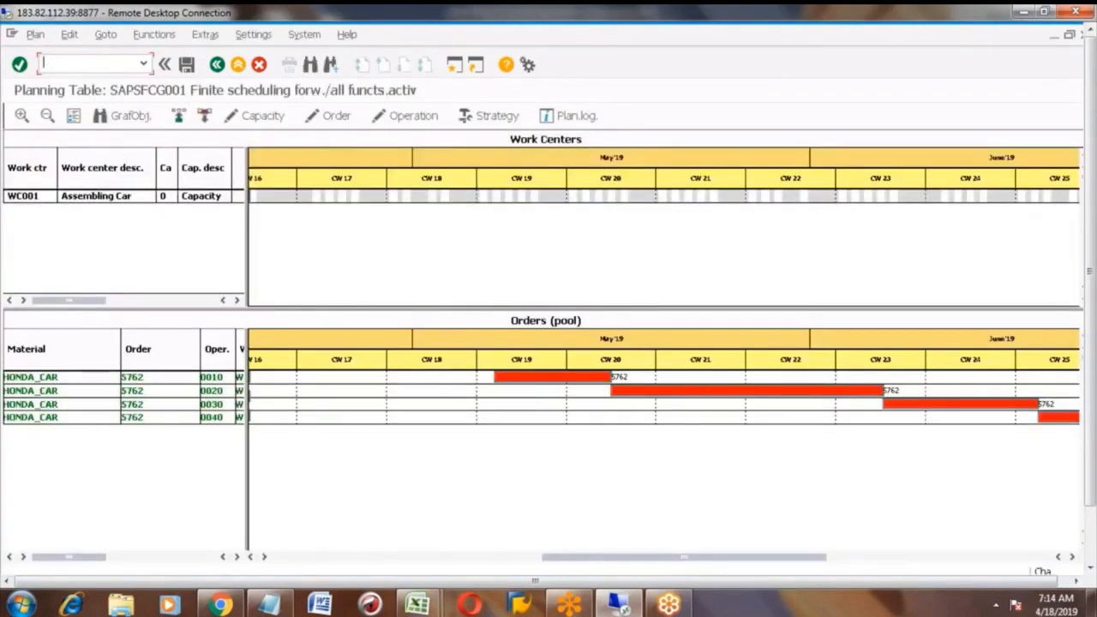
left_click(217, 66)
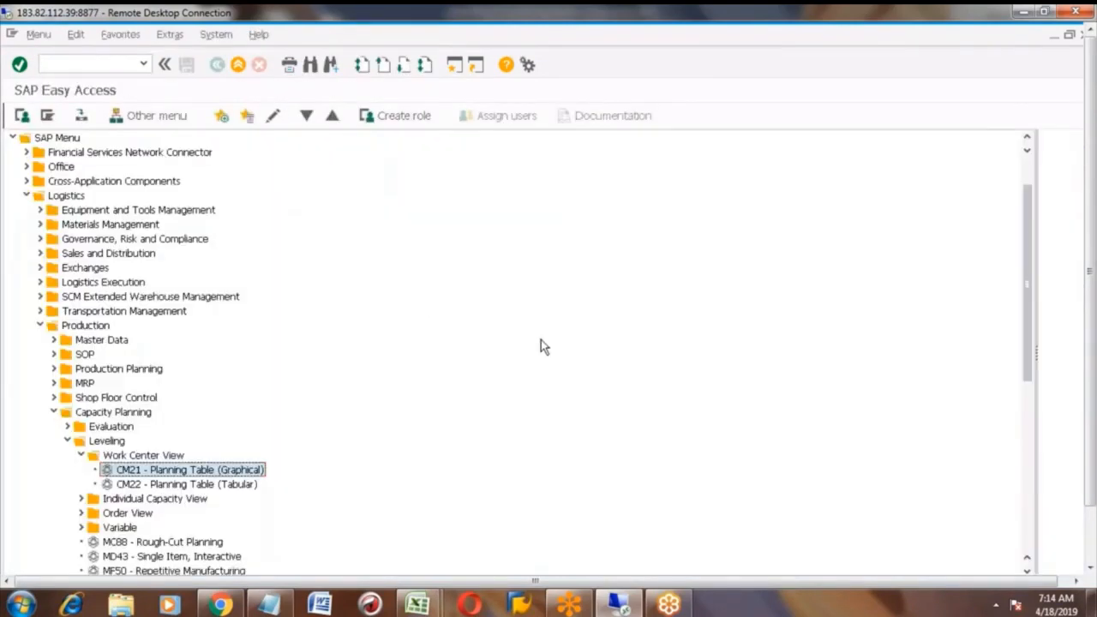
Open the CM21 planning table for work center WC001, plant 3001 and planner 001, and enlarge the chart by two zoom levels
double_click(161, 472)
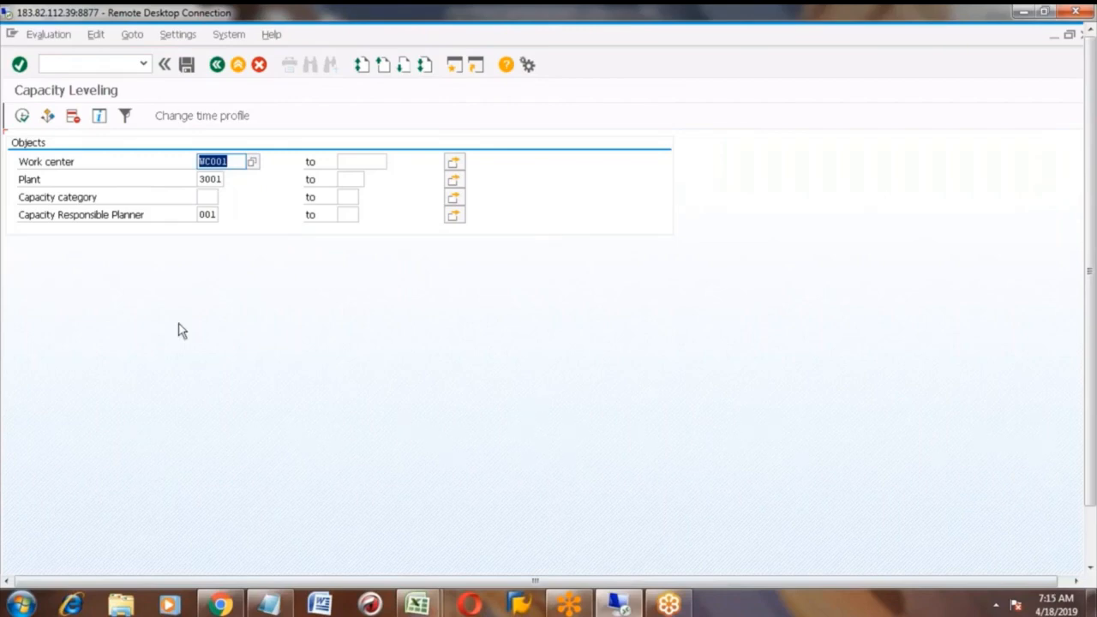
left_click(23, 118)
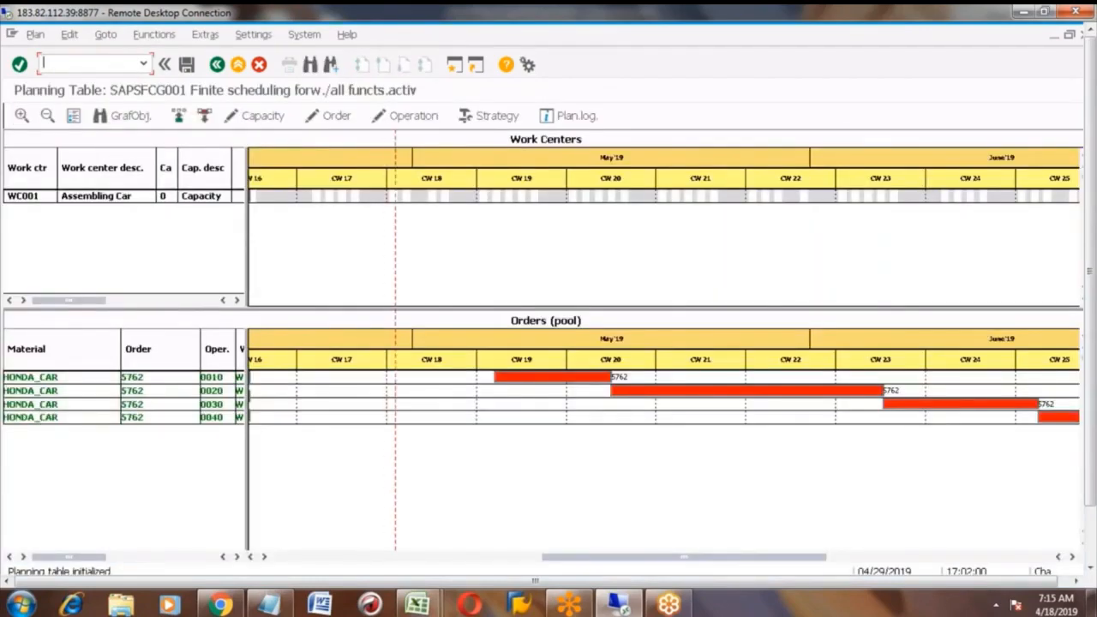
left_click(22, 116)
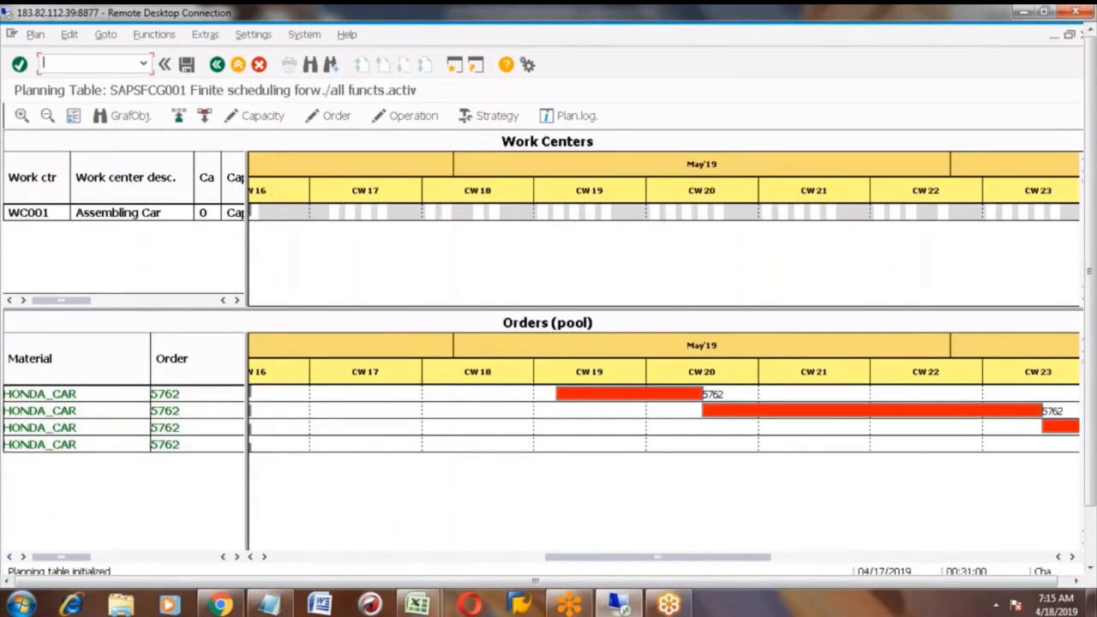
left_click(21, 116)
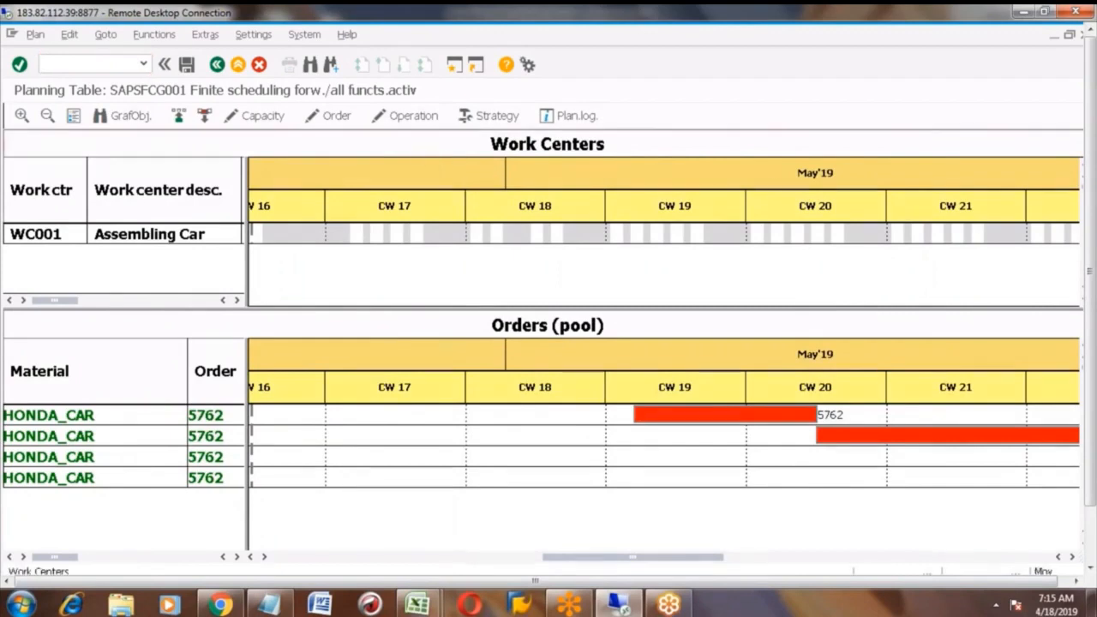
Examine the Work Centers and Orders (pool) sections from calendar week 16 onward, including each HONDA_CAR order row
left_click(374, 149)
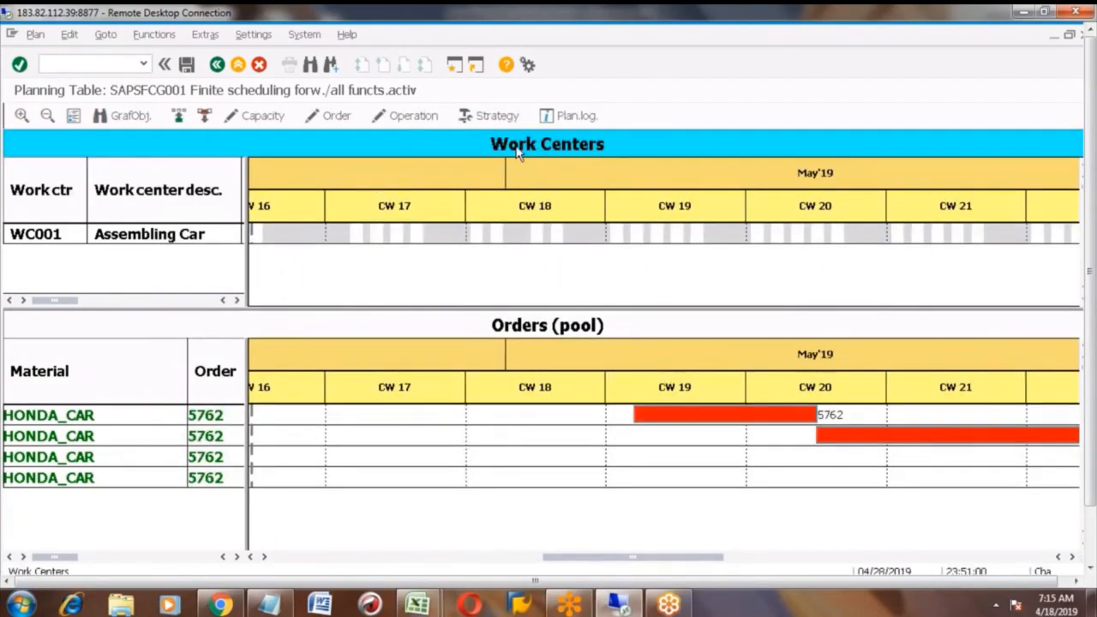
left_click(494, 327)
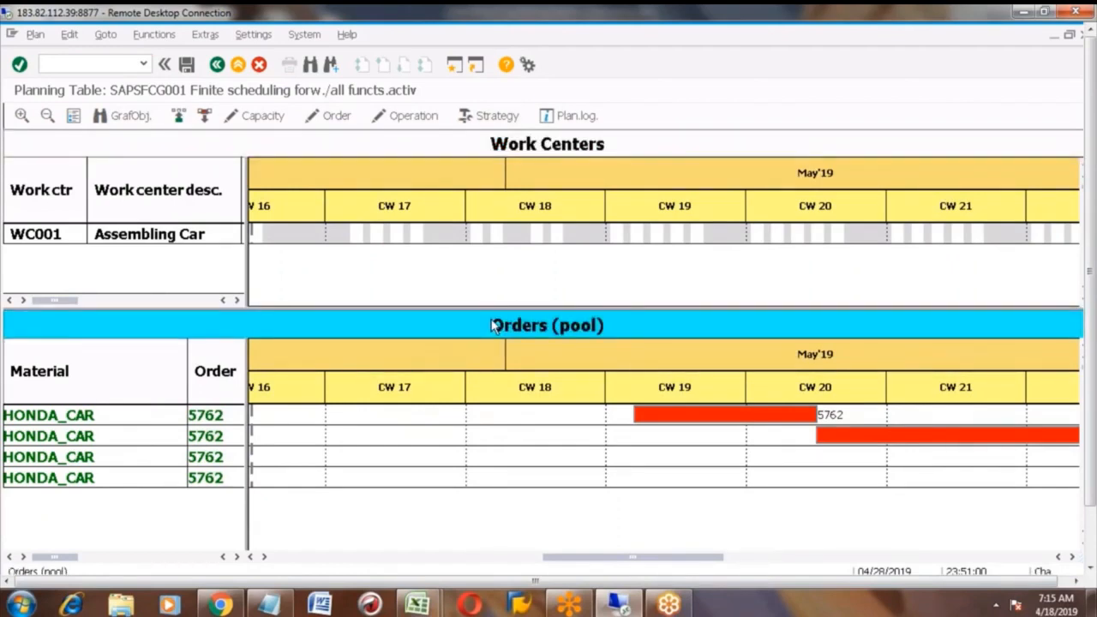
left_click(504, 148)
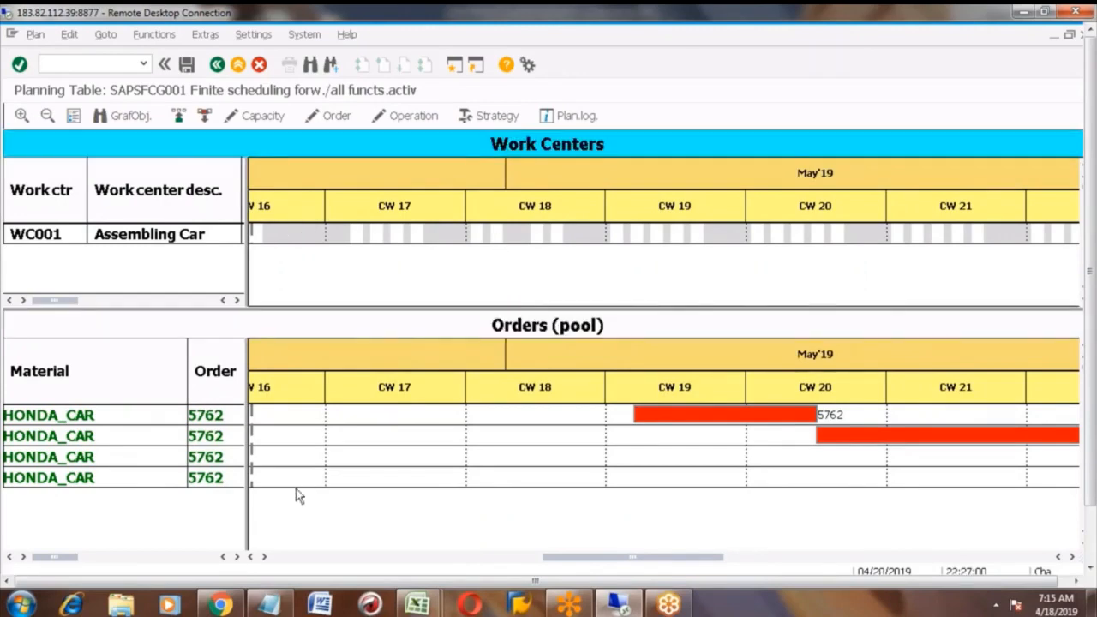
left_click(253, 557)
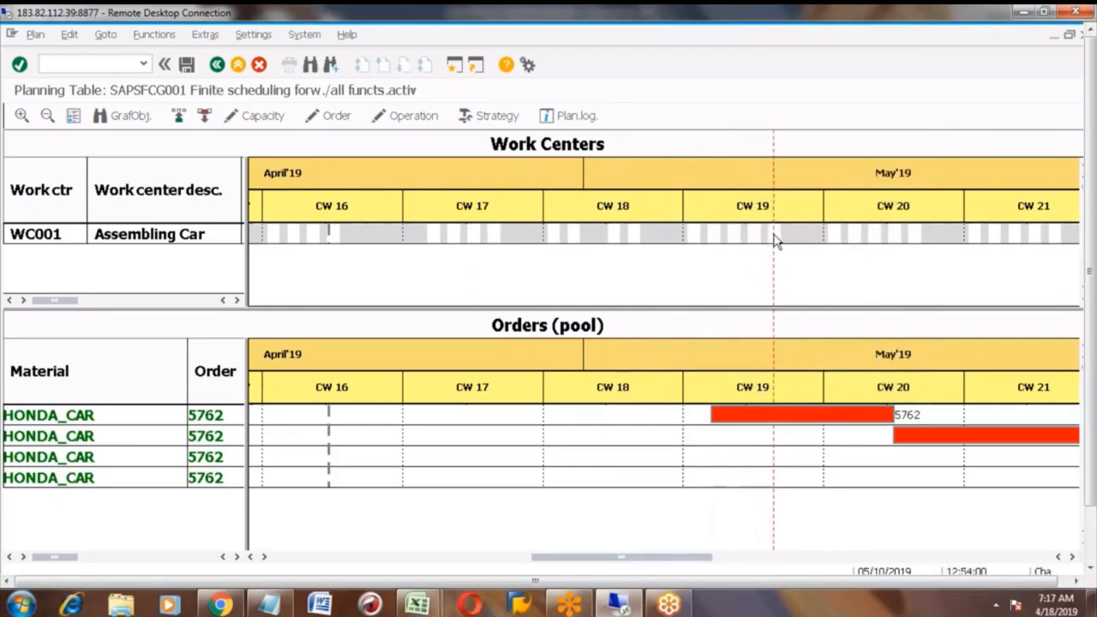
left_click(542, 147)
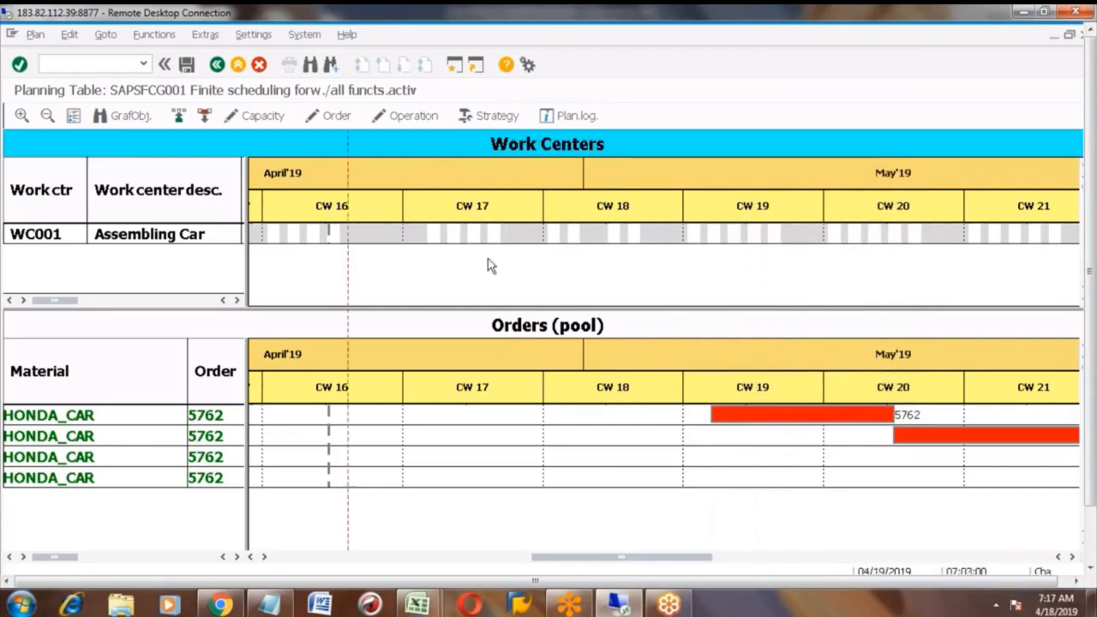
left_click(504, 333)
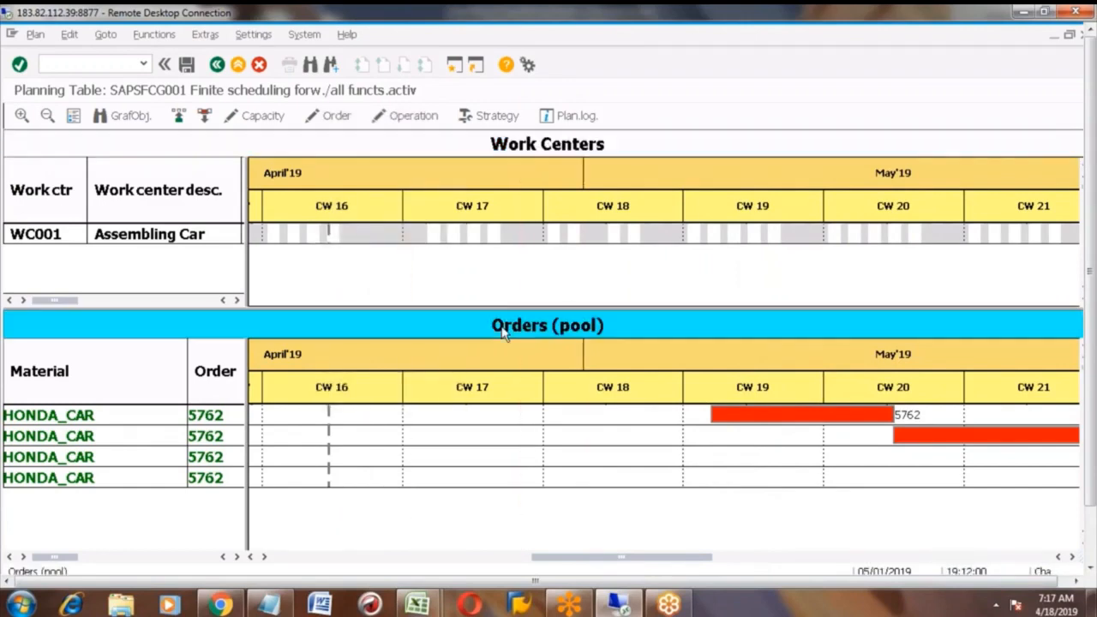
left_click(86, 419)
left_click(88, 438)
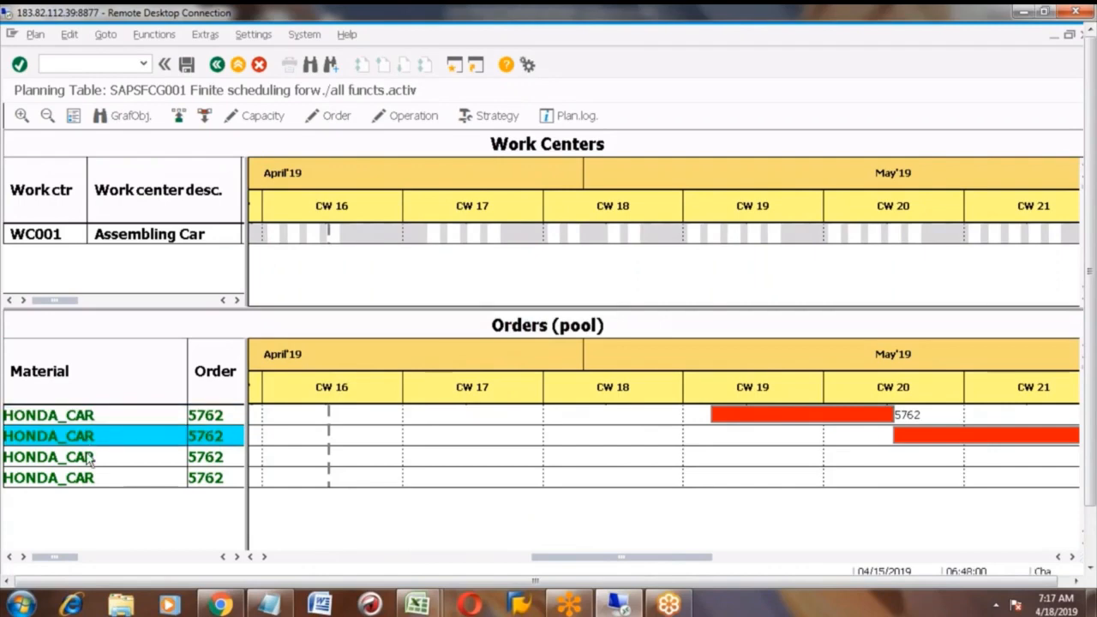
left_click(90, 459)
left_click(94, 478)
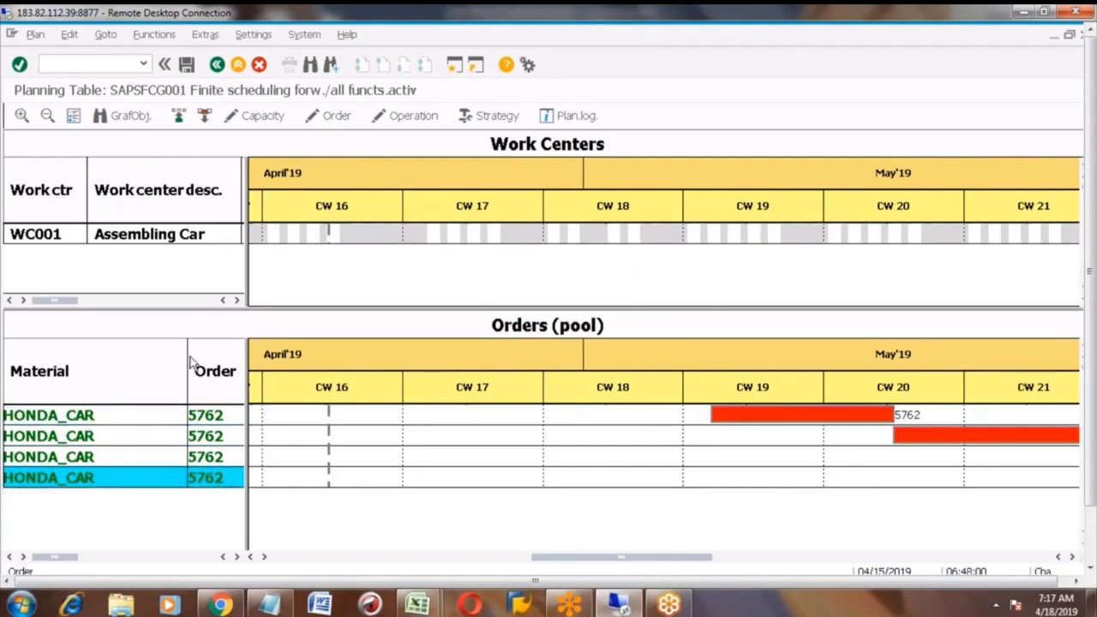
Narrow the Material column in the order pool and widen the table area to show the operation numbers
left_click_drag(187, 353, 135, 362)
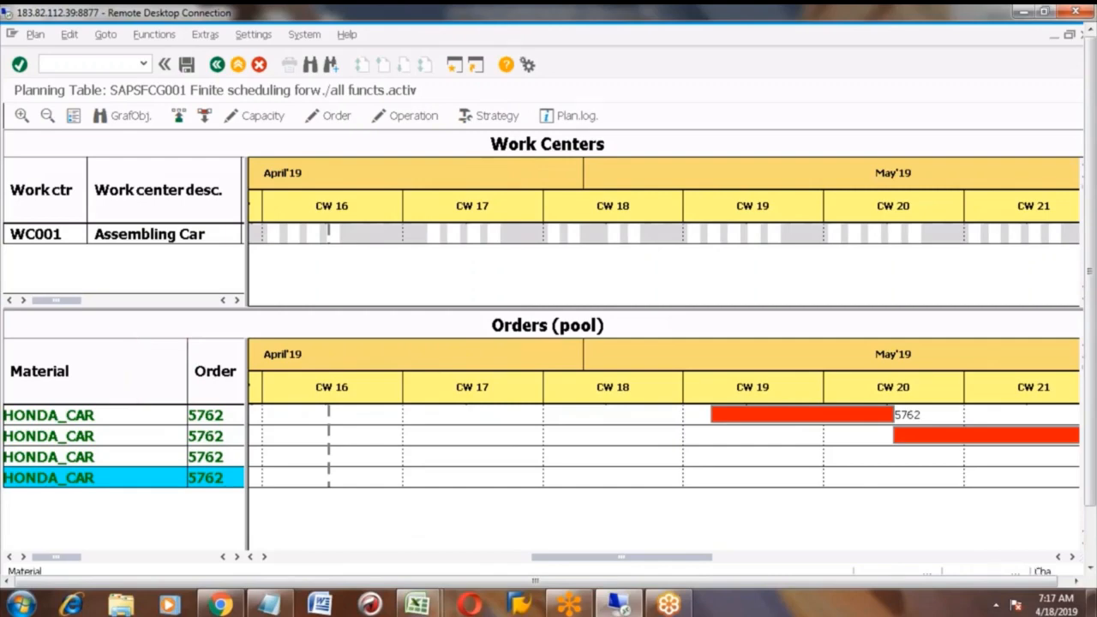
left_click(83, 418)
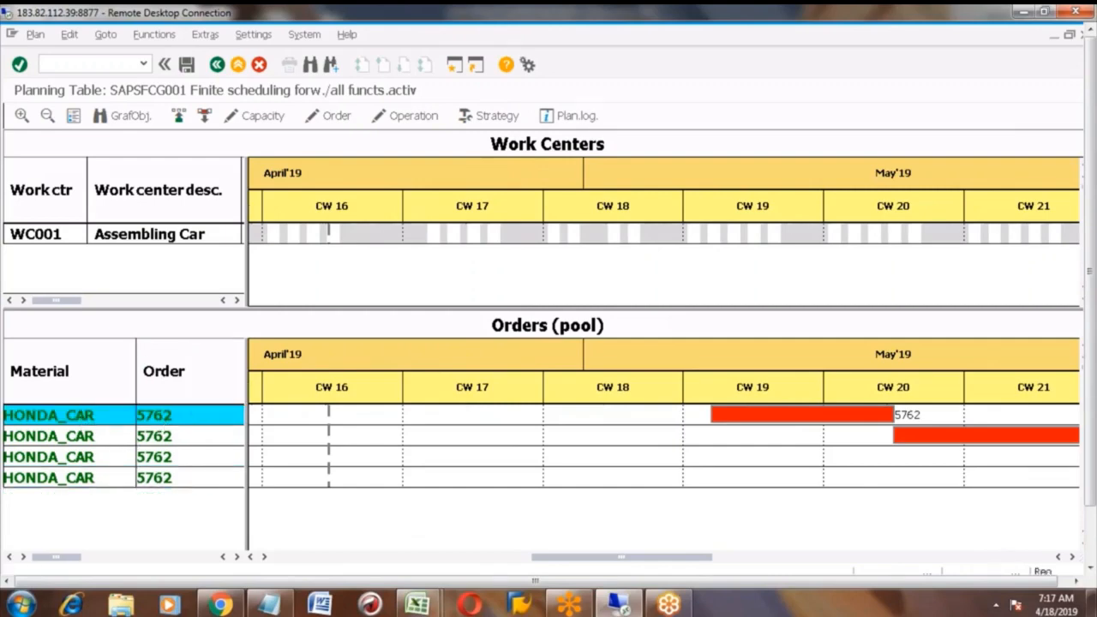
left_click_drag(246, 379, 221, 361)
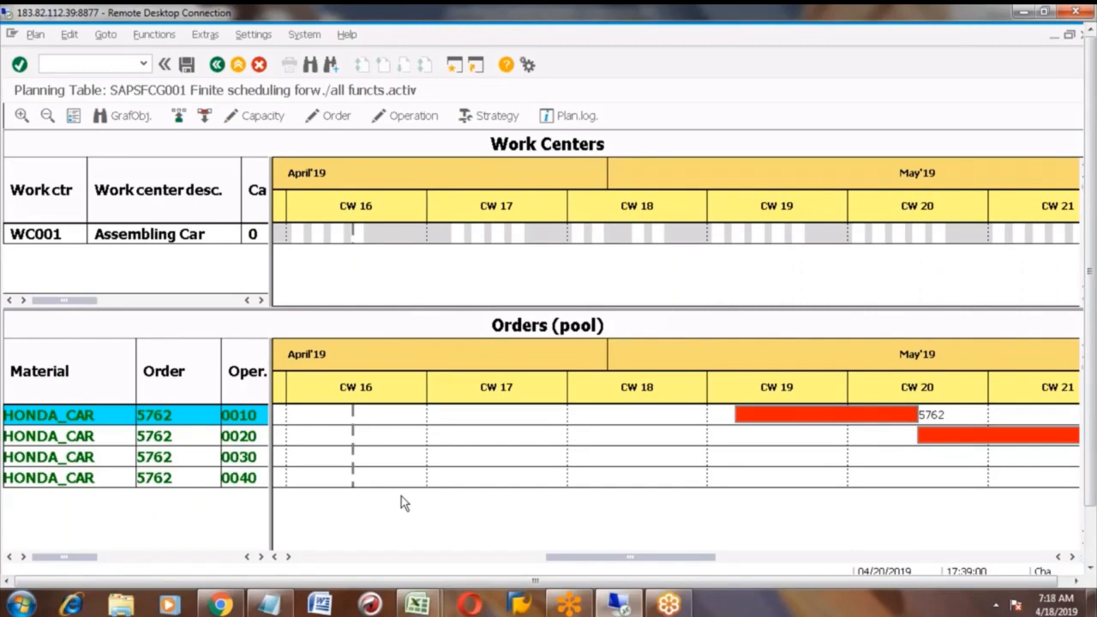
Look up the planned order in the MD04 stock/requirements list for HONDA_CAR, plant 3001, in a new session, and exit the list
left_click(454, 69)
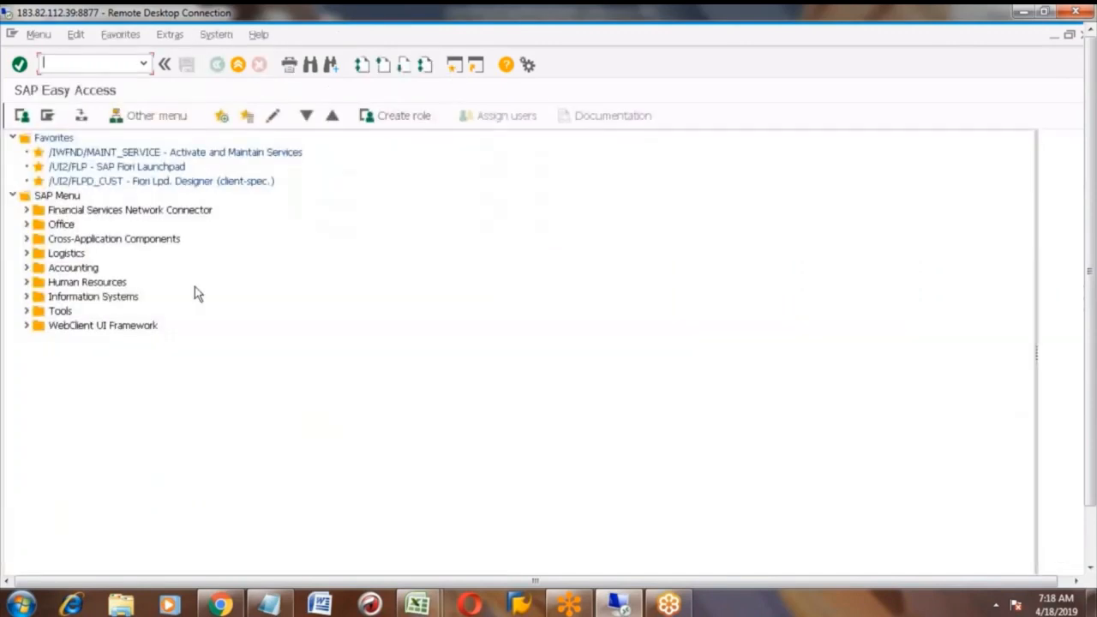
type("md04")
key("Return")
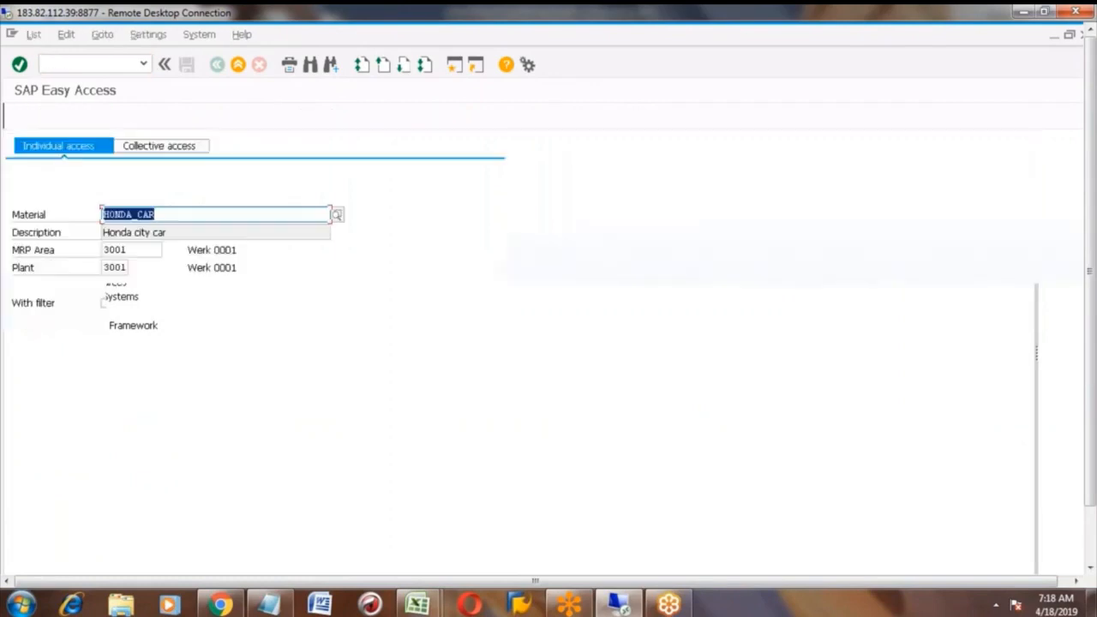
key("Return")
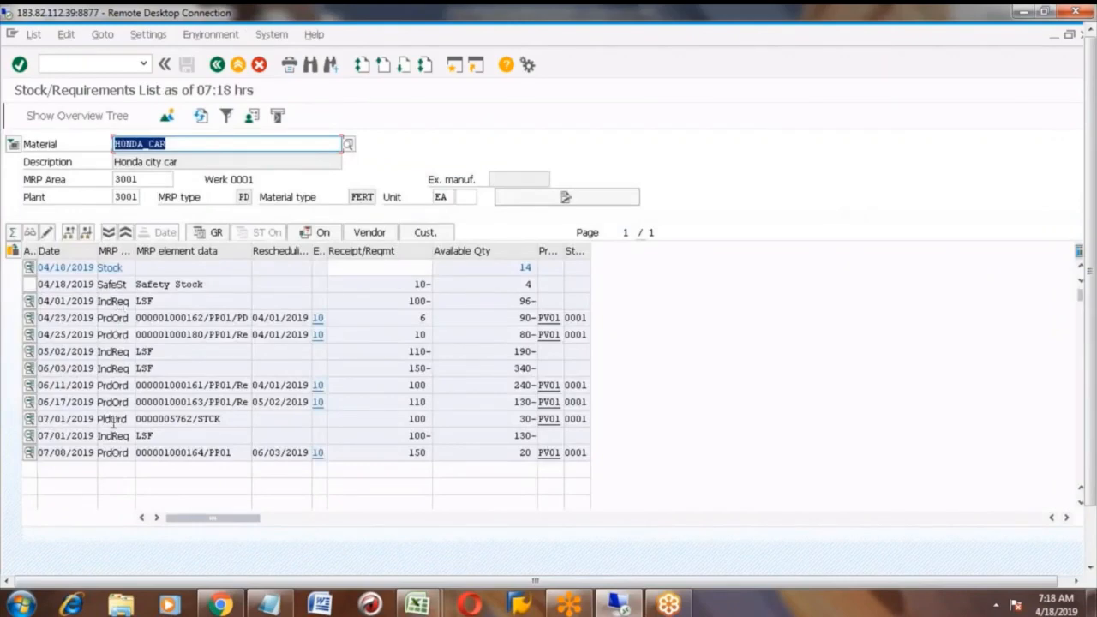
left_click(196, 419)
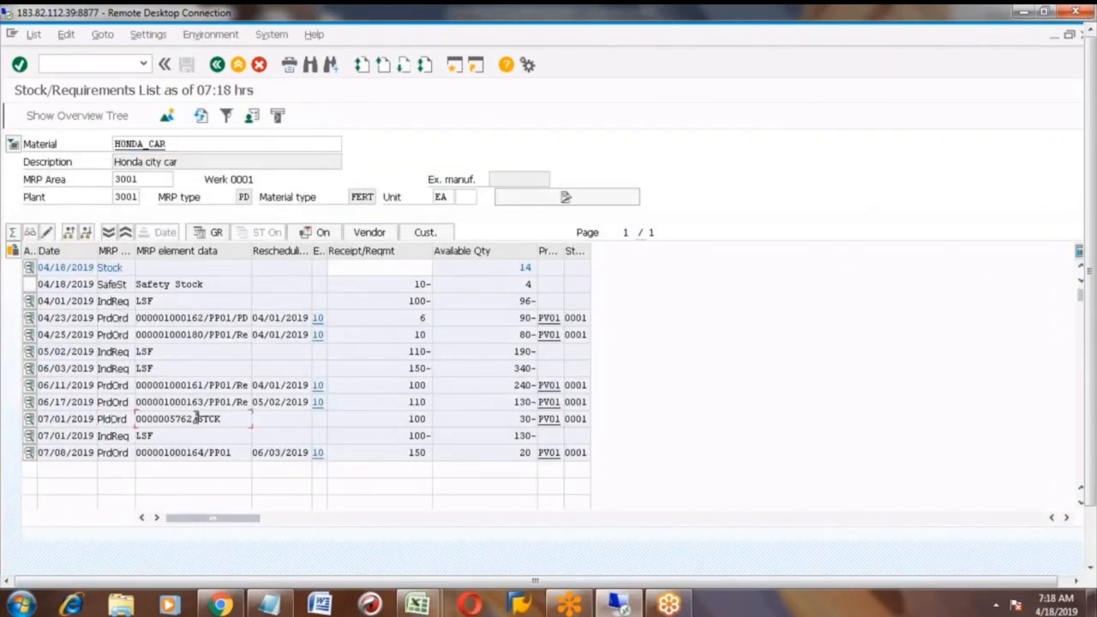
left_click(217, 66)
left_click(217, 66)
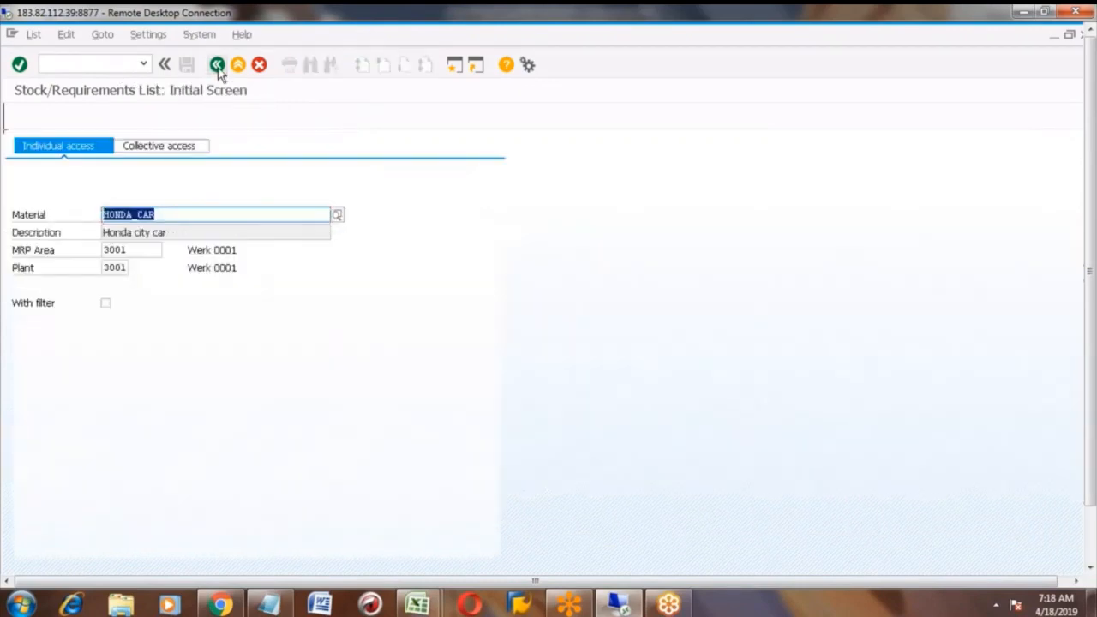
Start creating a planned order in transaction MD11 using the stock order profile LA
type("md11")
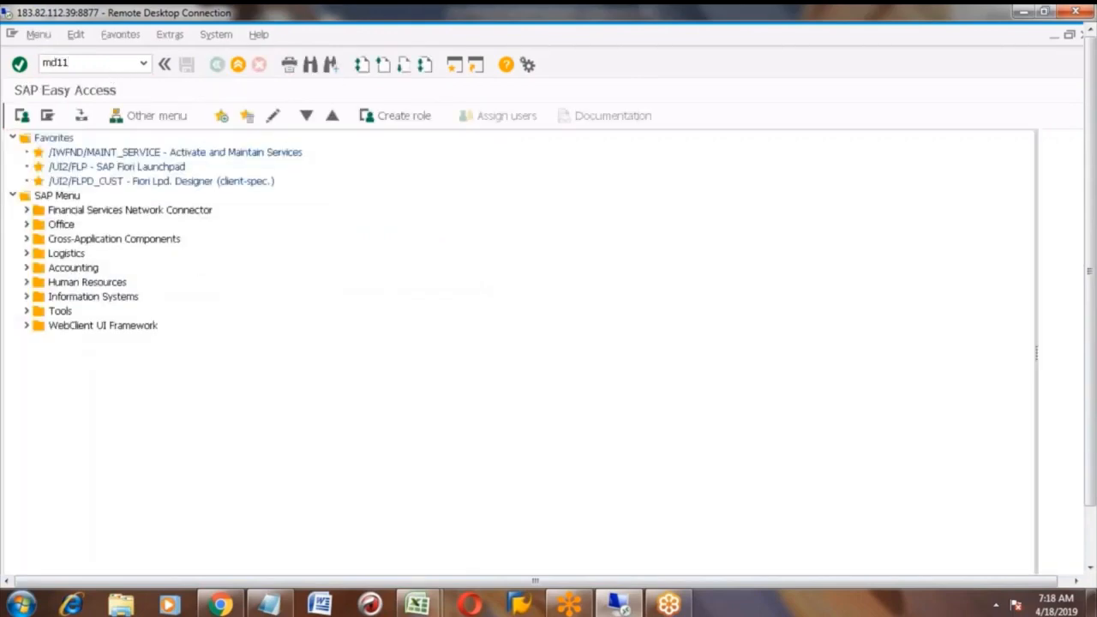
key("Return")
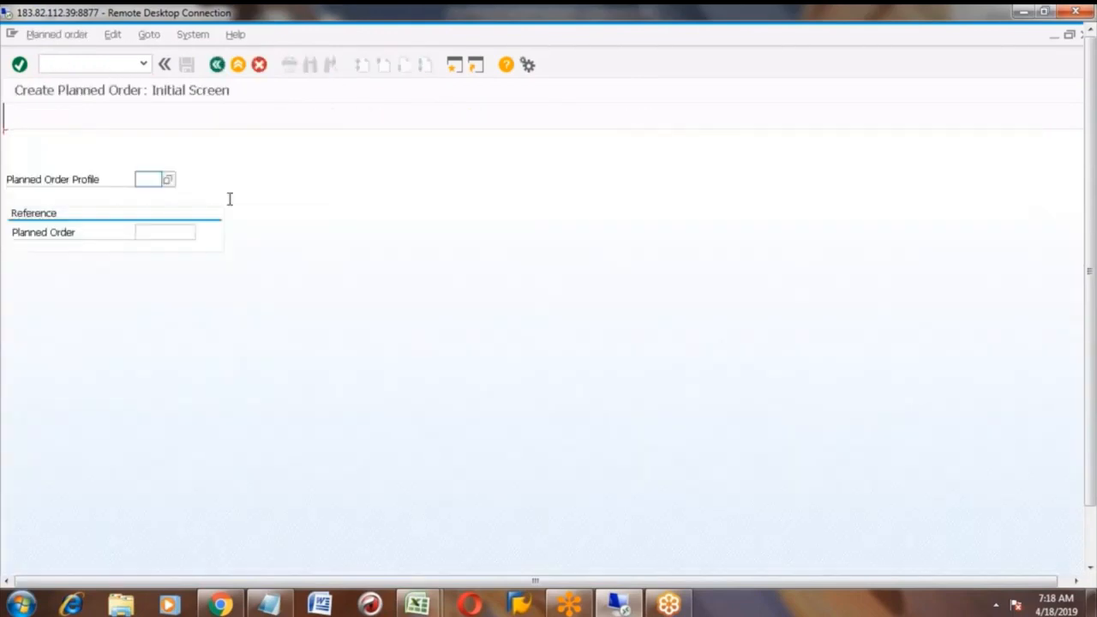
left_click(168, 179)
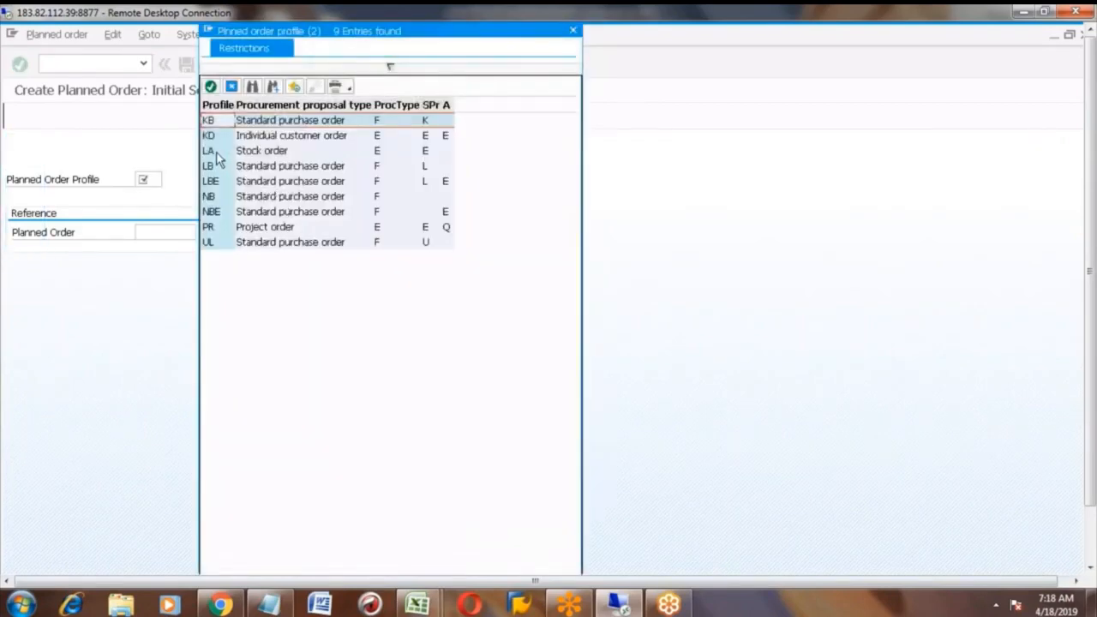
double_click(216, 156)
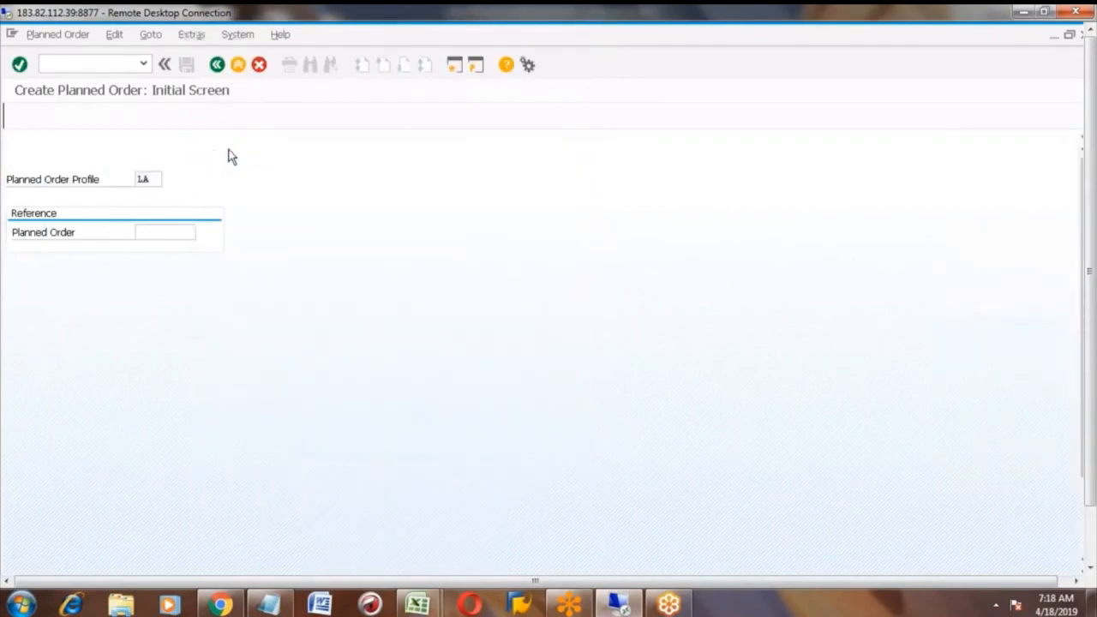
key("Return")
key("alt+Tab")
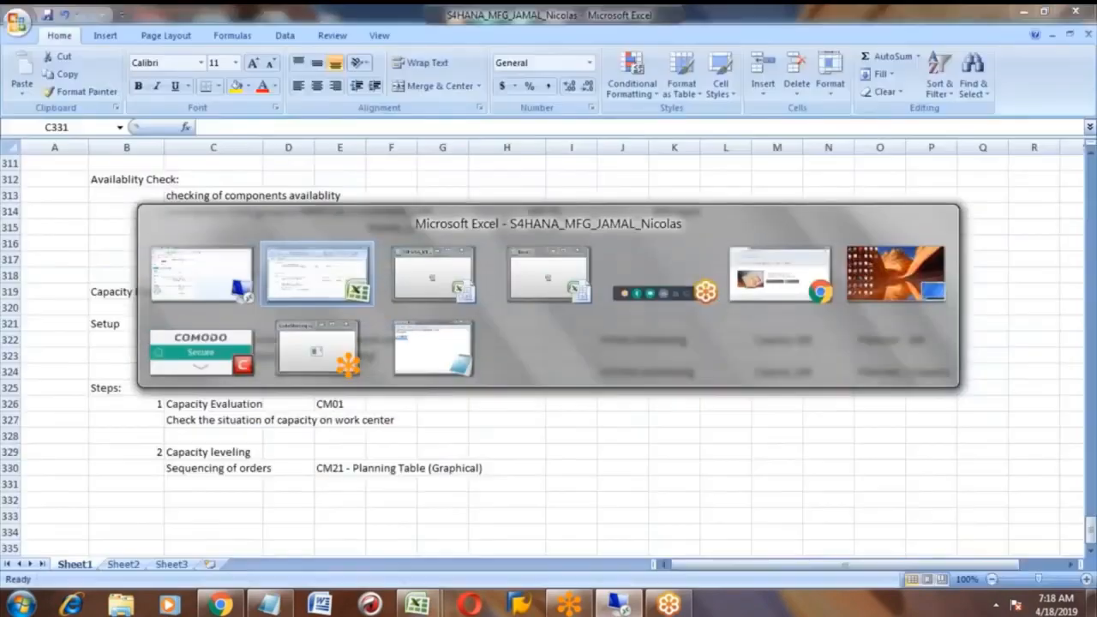
key("alt+Tab")
left_click(864, 408)
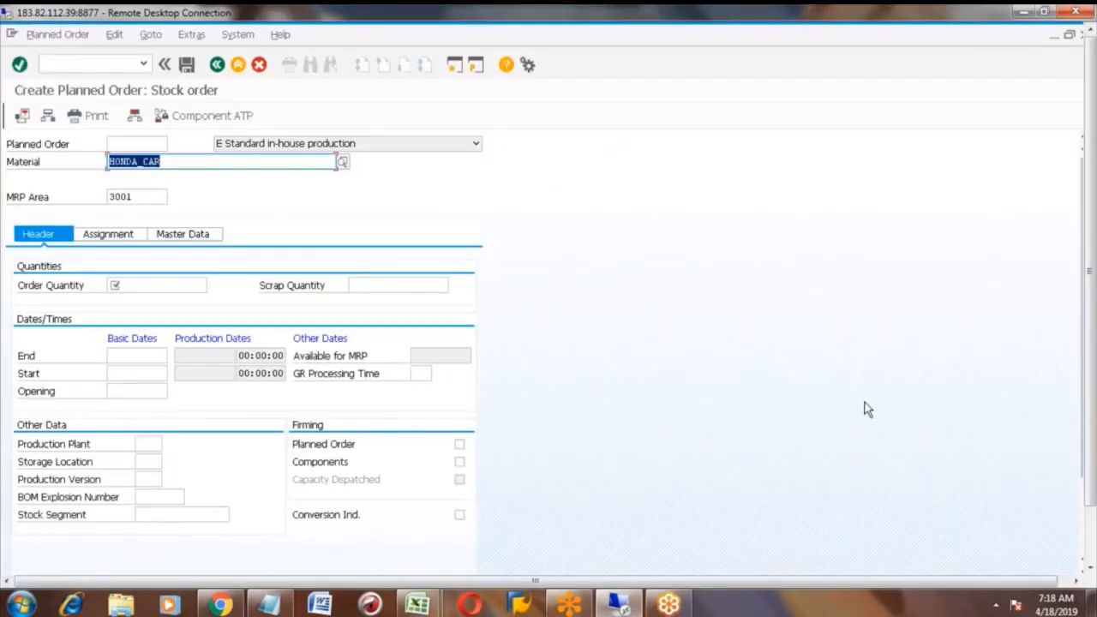
Return to the CM21 planning table session and examine the bars of HONDA_CAR operations 0010 to 0040 across the calendar weeks
left_click(1092, 549)
mouse_move(230, 559)
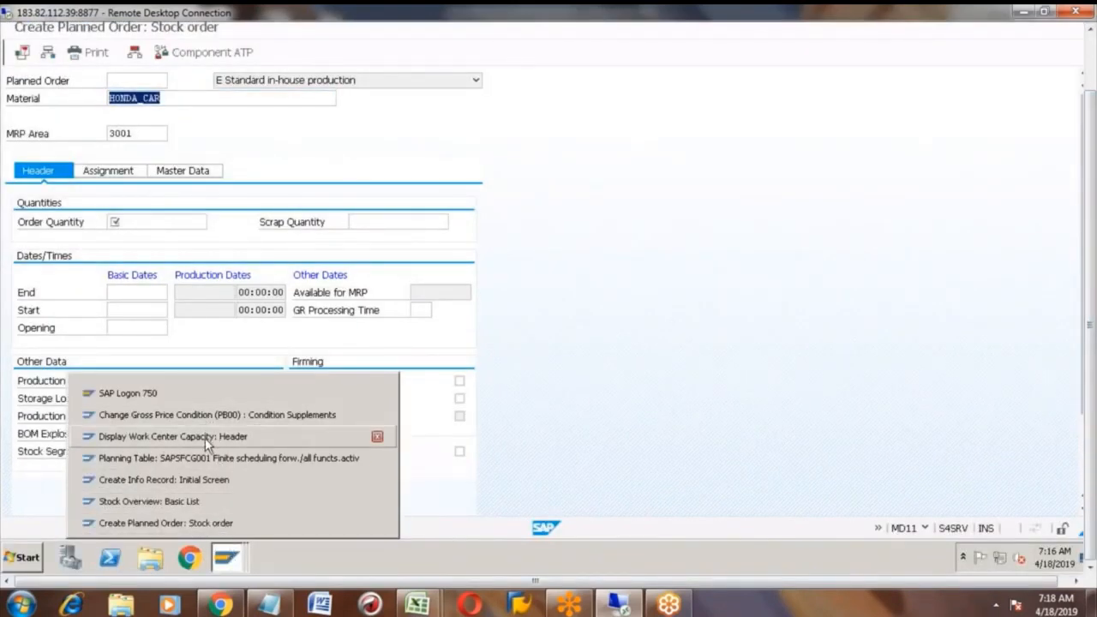
left_click(210, 461)
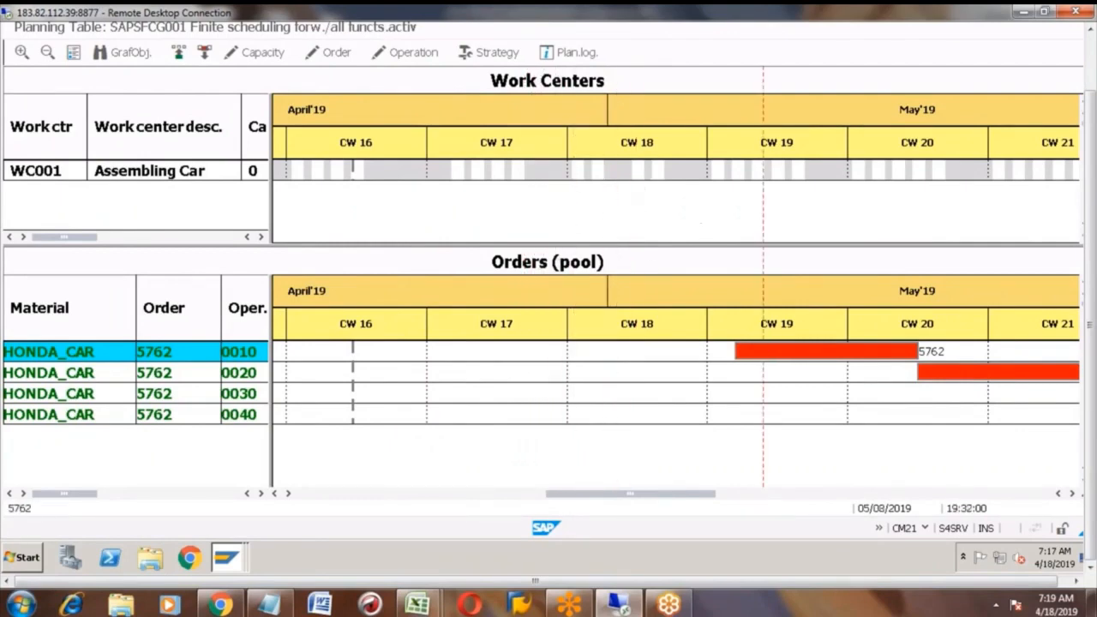
left_click(763, 352)
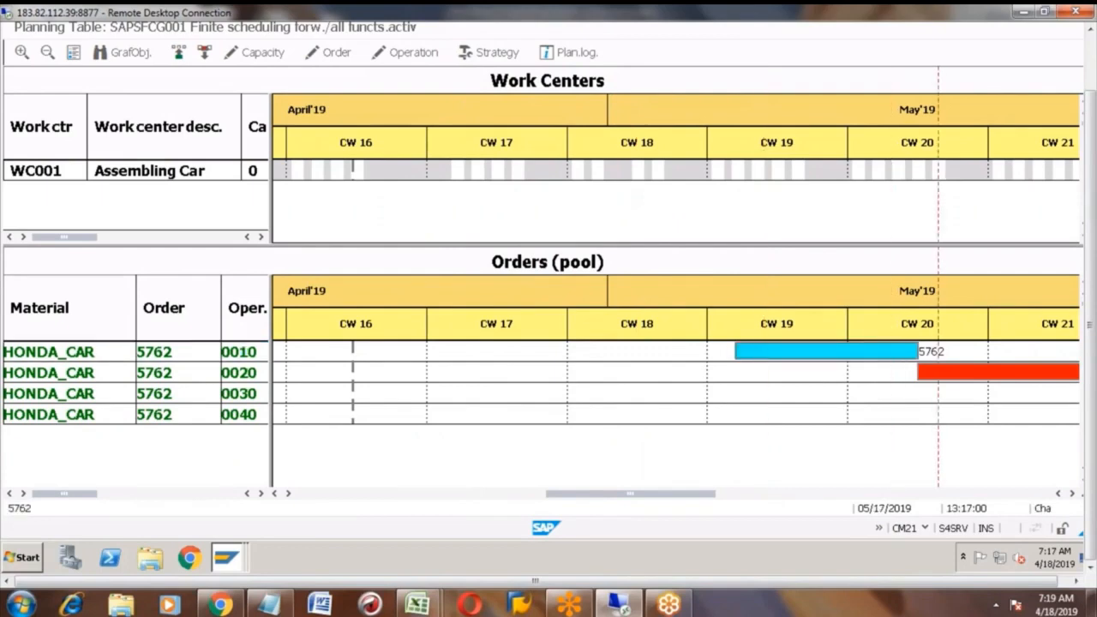
left_click(940, 372)
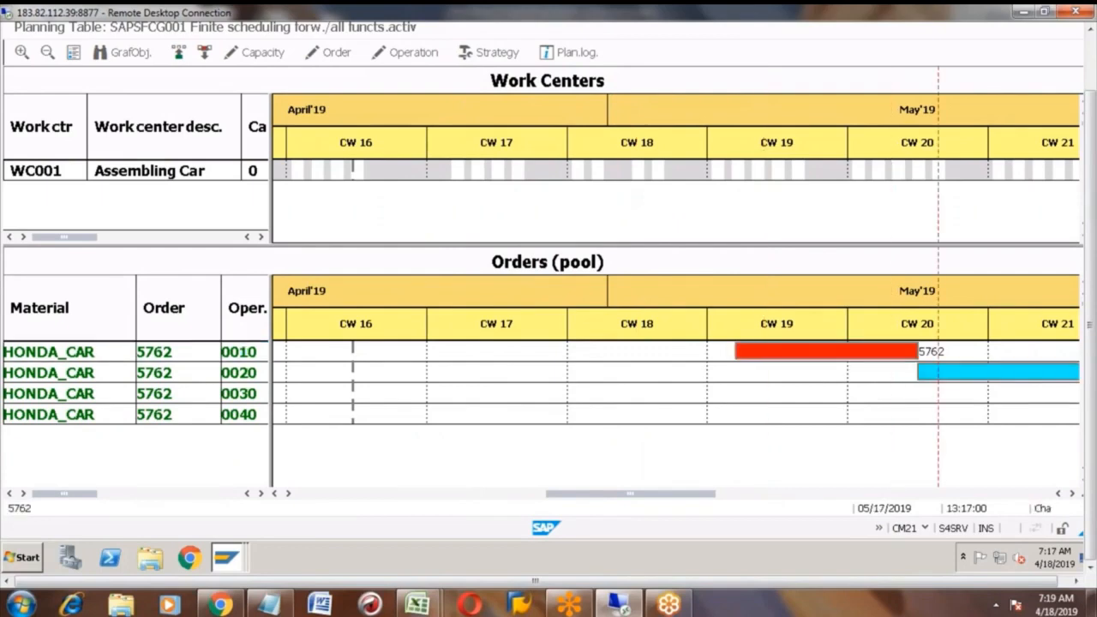
left_click(833, 351)
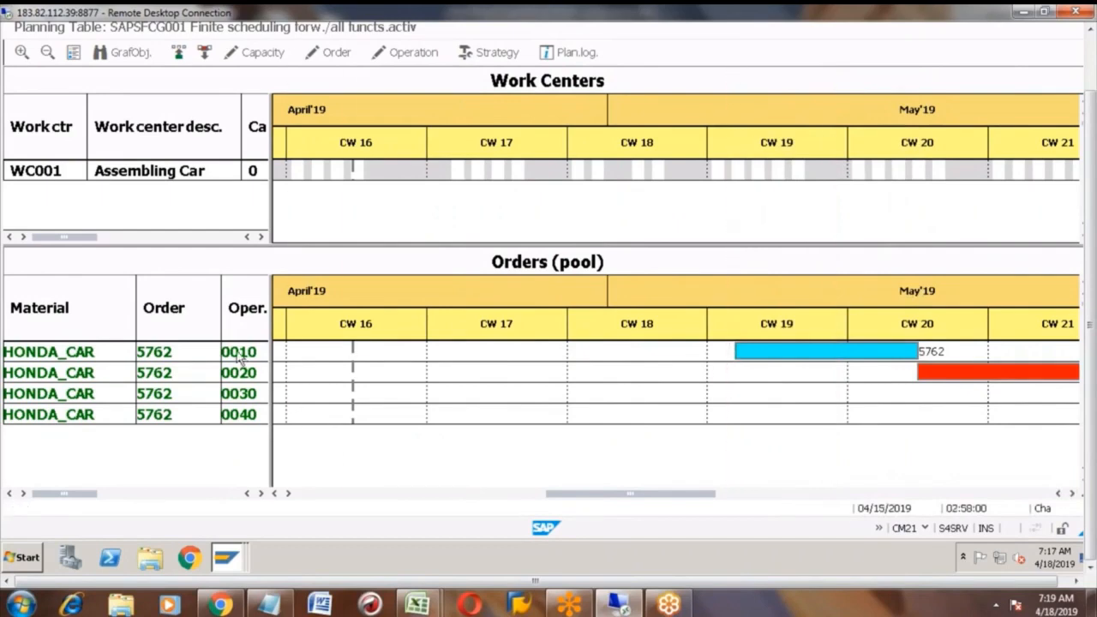
left_click(287, 351)
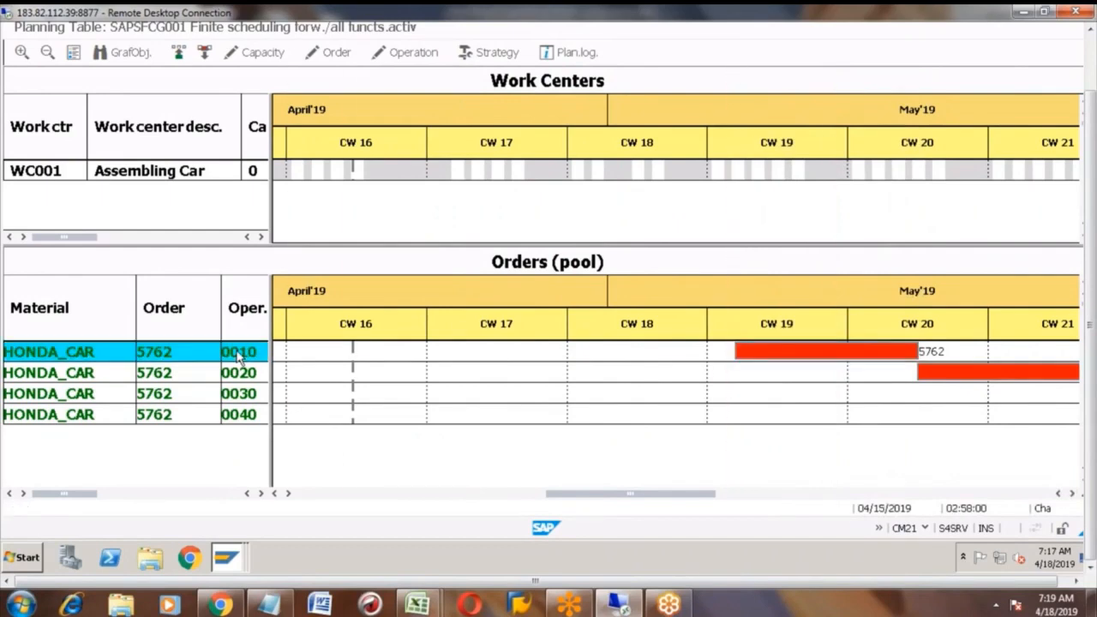
left_click(736, 353)
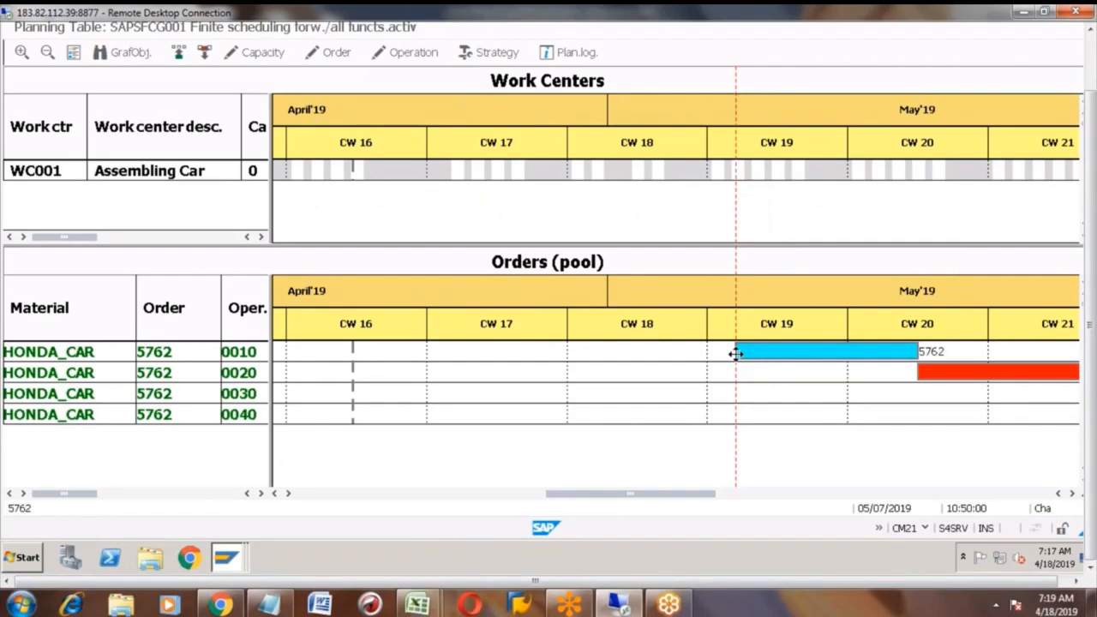
left_click_drag(736, 353, 426, 478)
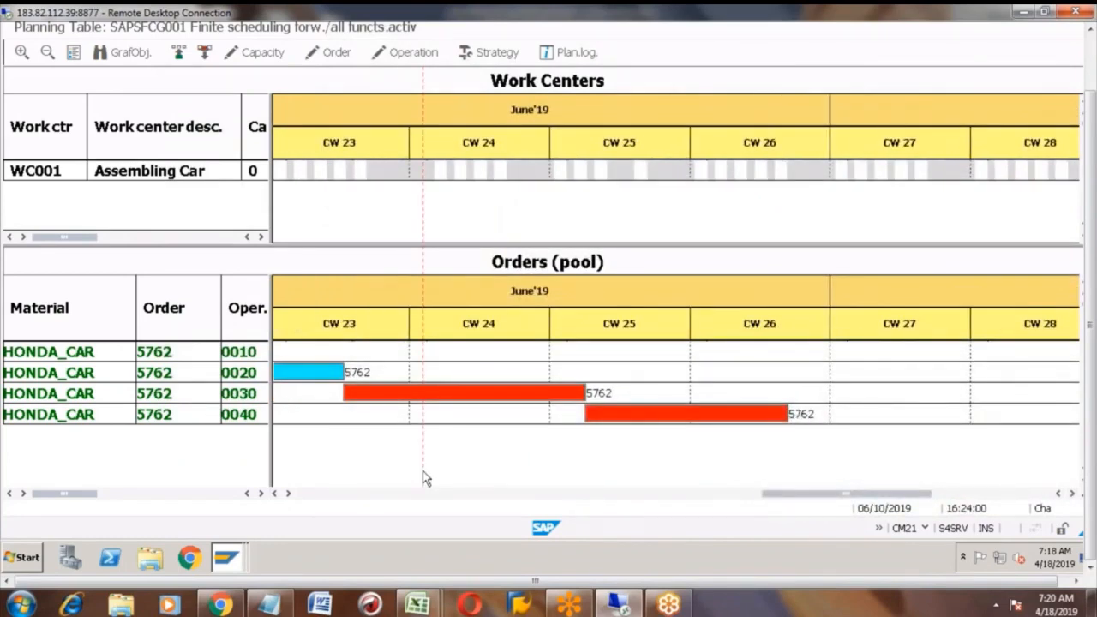
left_click_drag(426, 479, 444, 441)
key("alt+Tab")
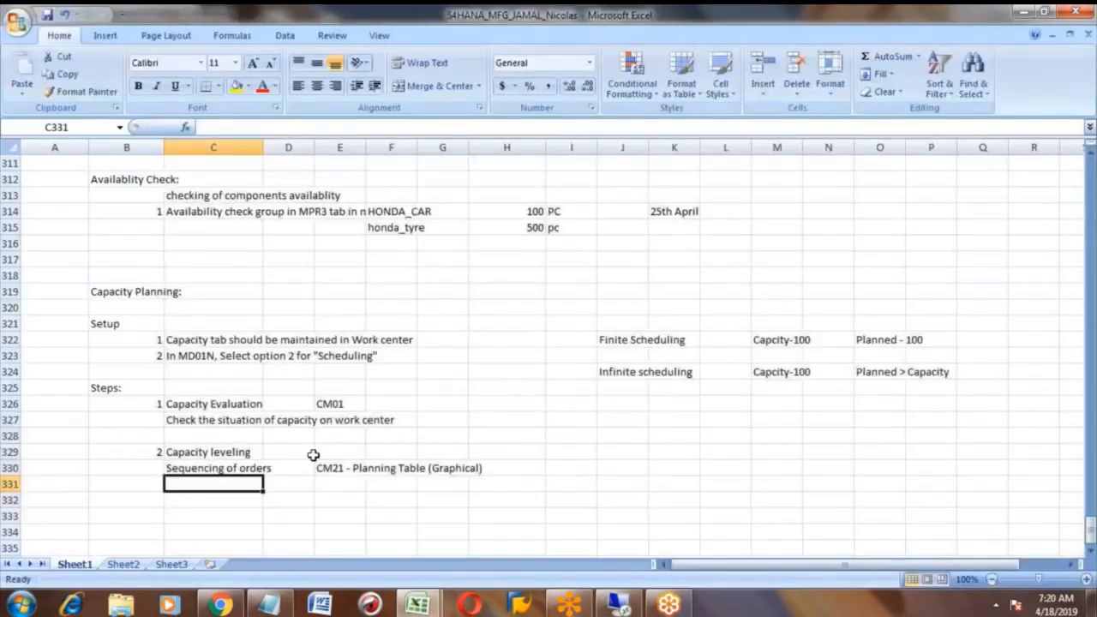
key("alt+Tab")
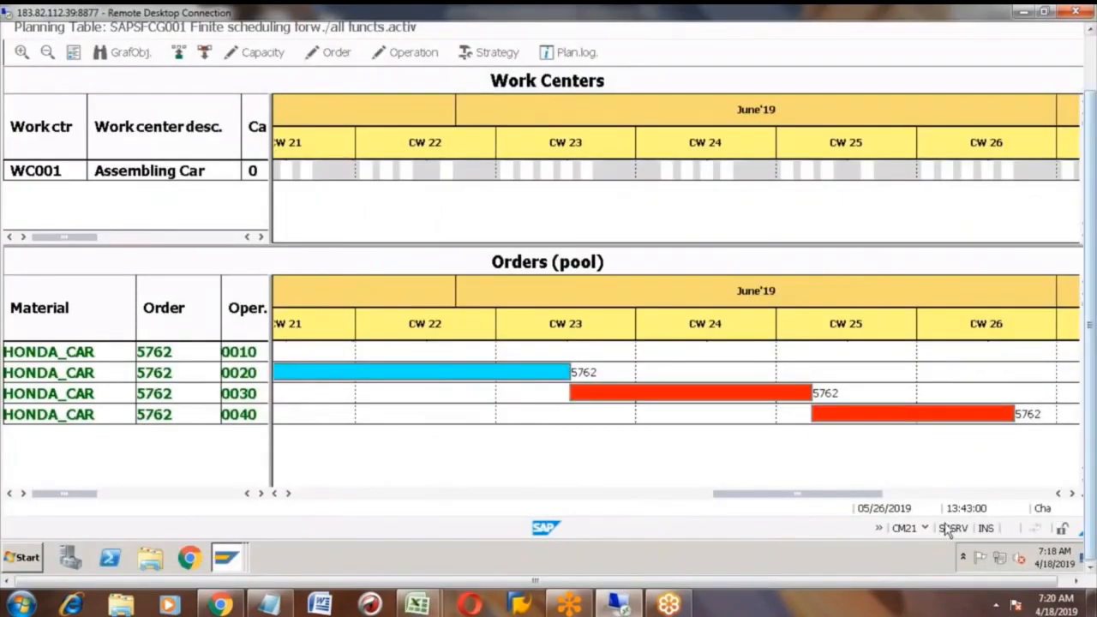
Go back to the stock order creation session and set the HONDA_CAR order quantity to 50
left_click(230, 558)
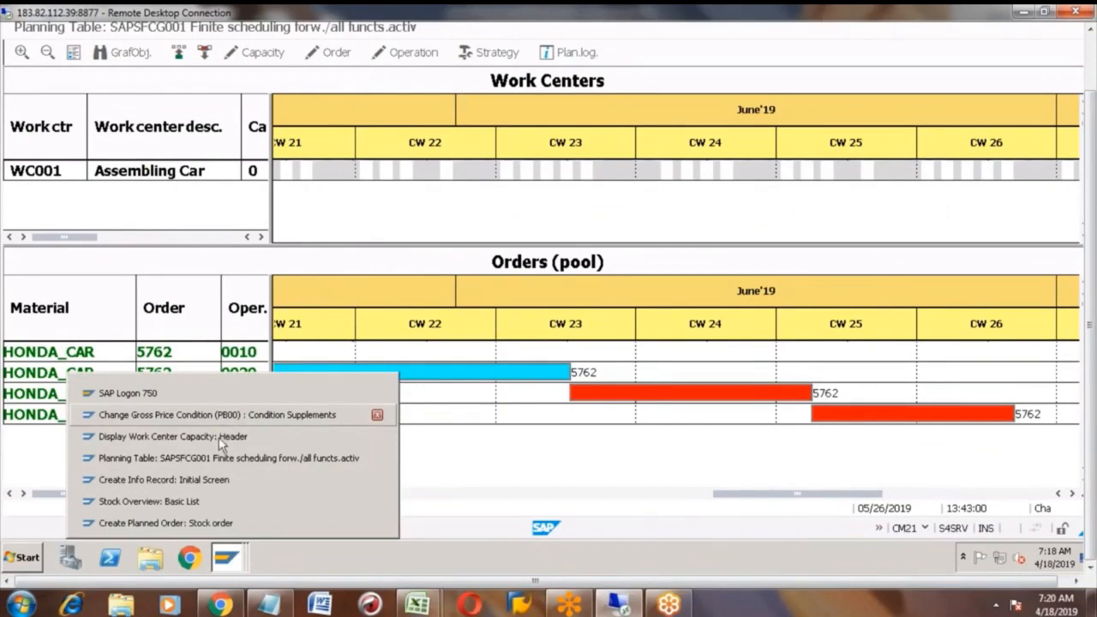
left_click(195, 525)
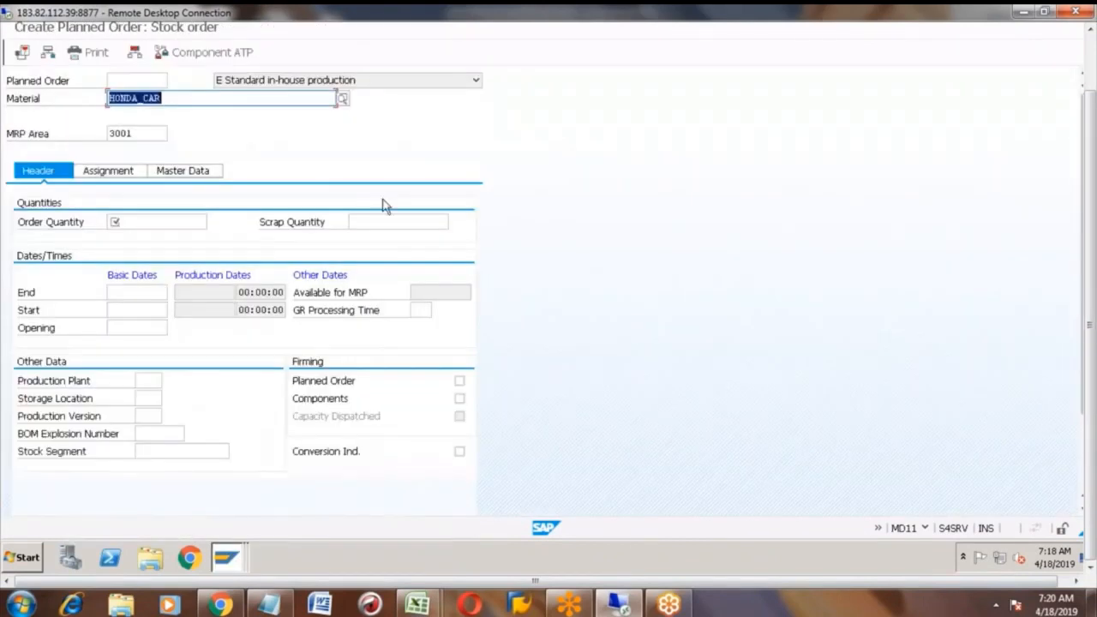
left_click(1091, 58)
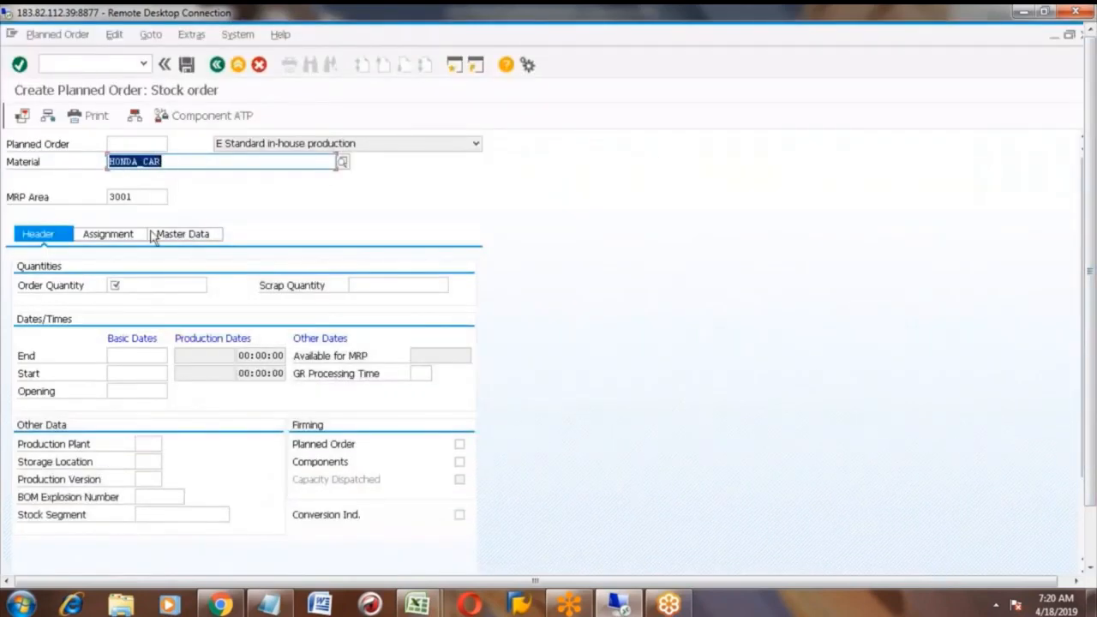
left_click(122, 285)
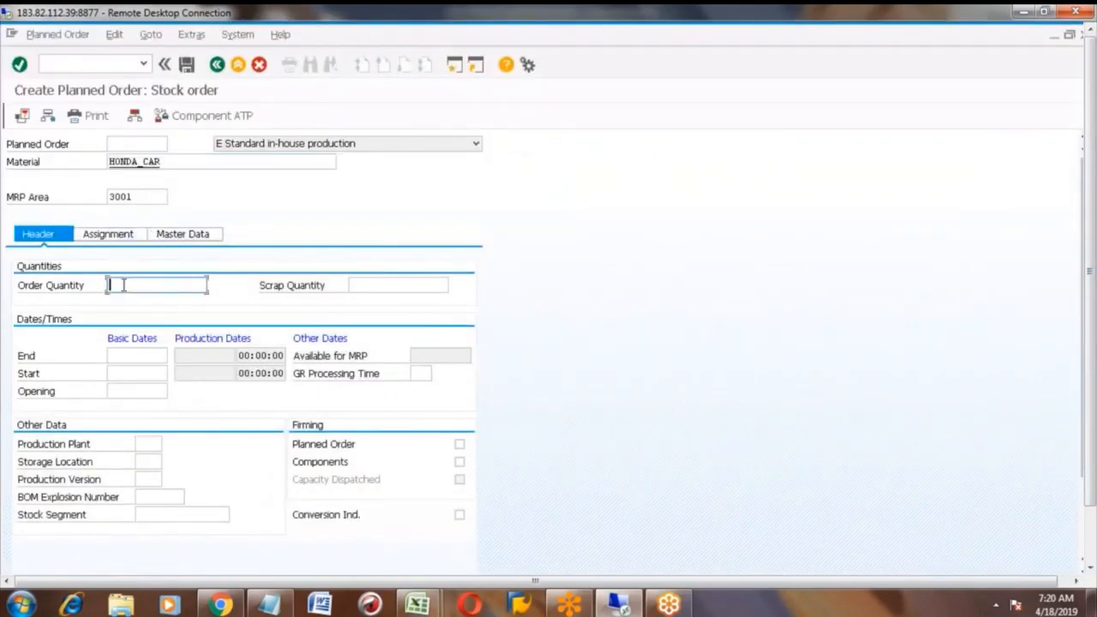
type("50")
Set the order's basic end date to 04/25/2019 and start date to 04/18/2019, validate the entries and save the planned order
left_click(132, 355)
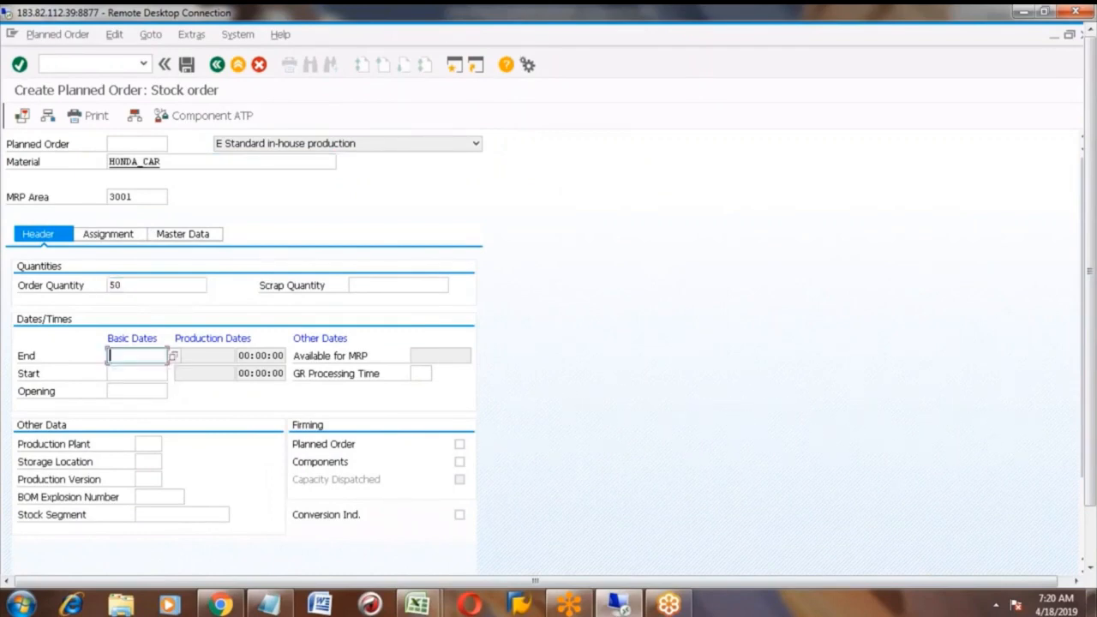
left_click(173, 357)
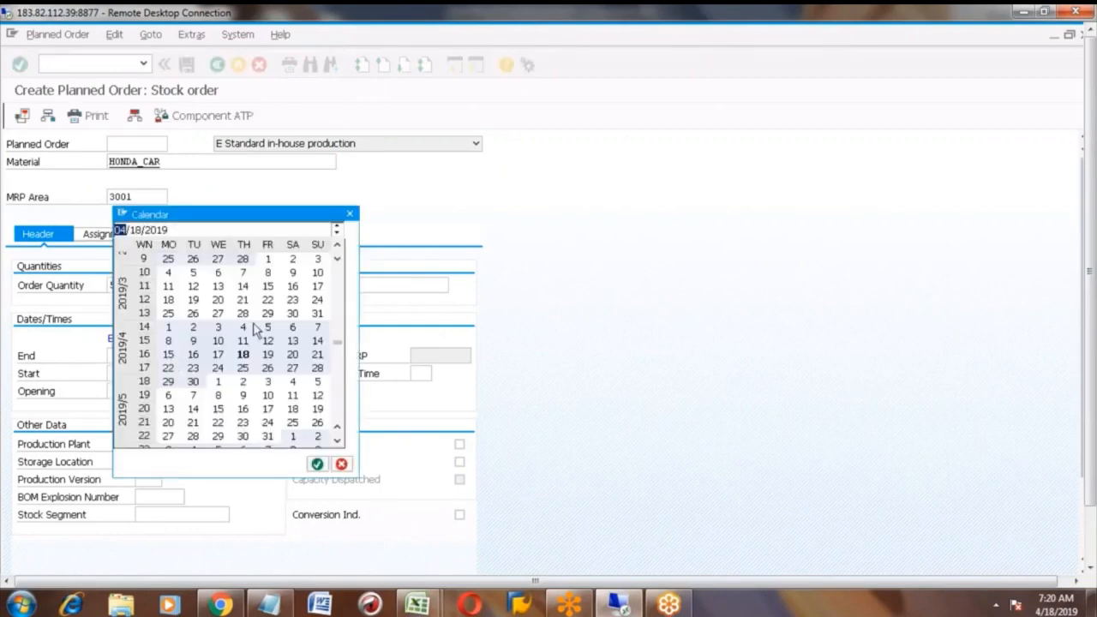
double_click(244, 369)
left_click(138, 374)
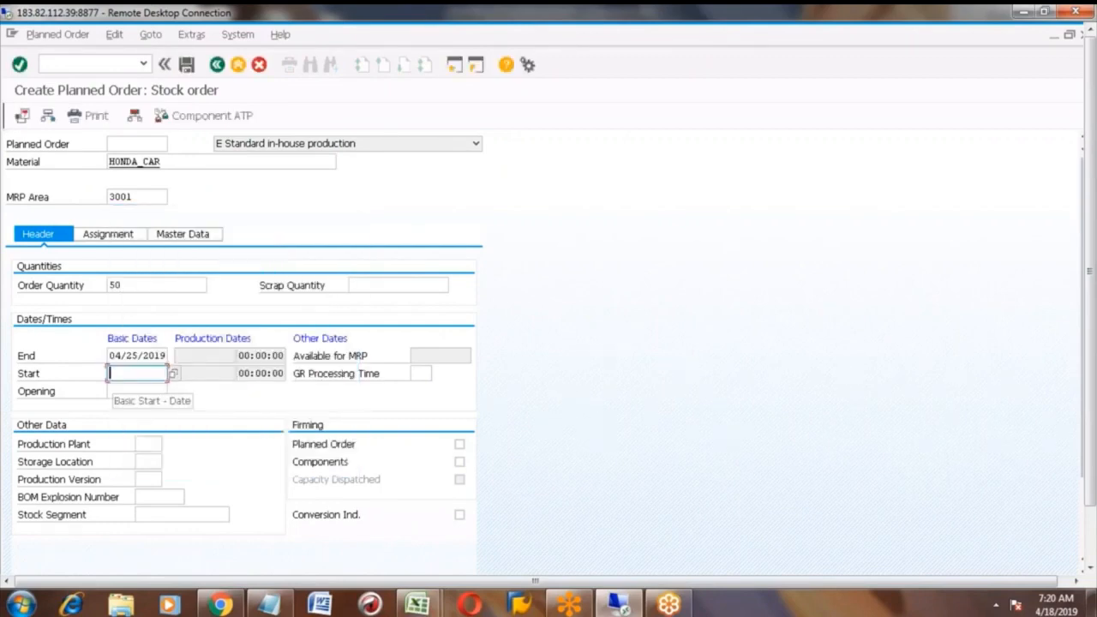
left_click(172, 373)
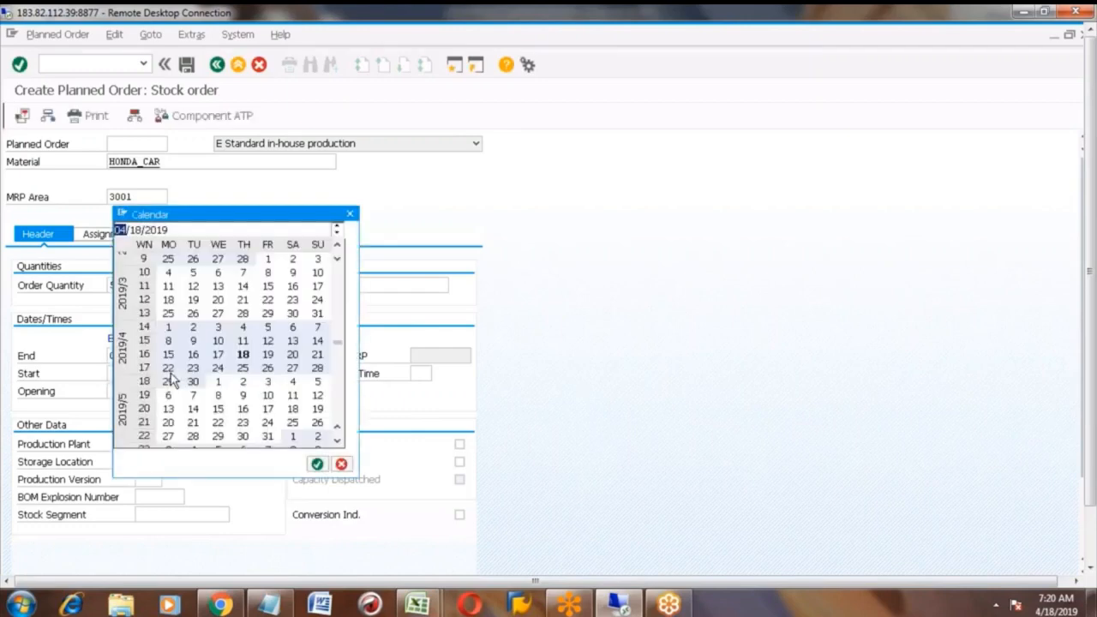
double_click(244, 355)
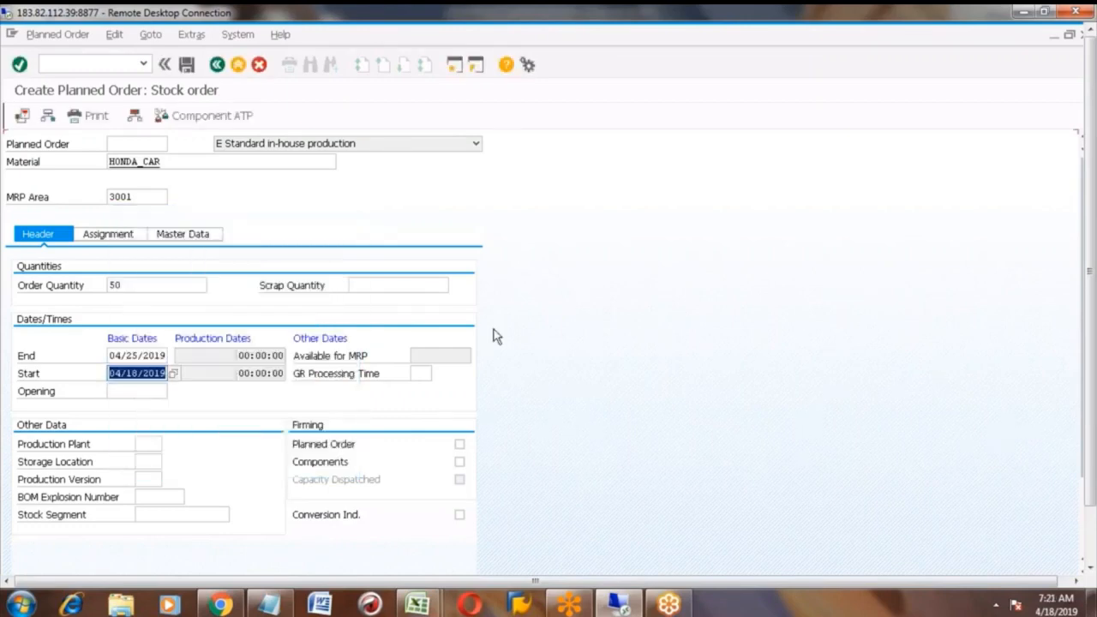
key("Return")
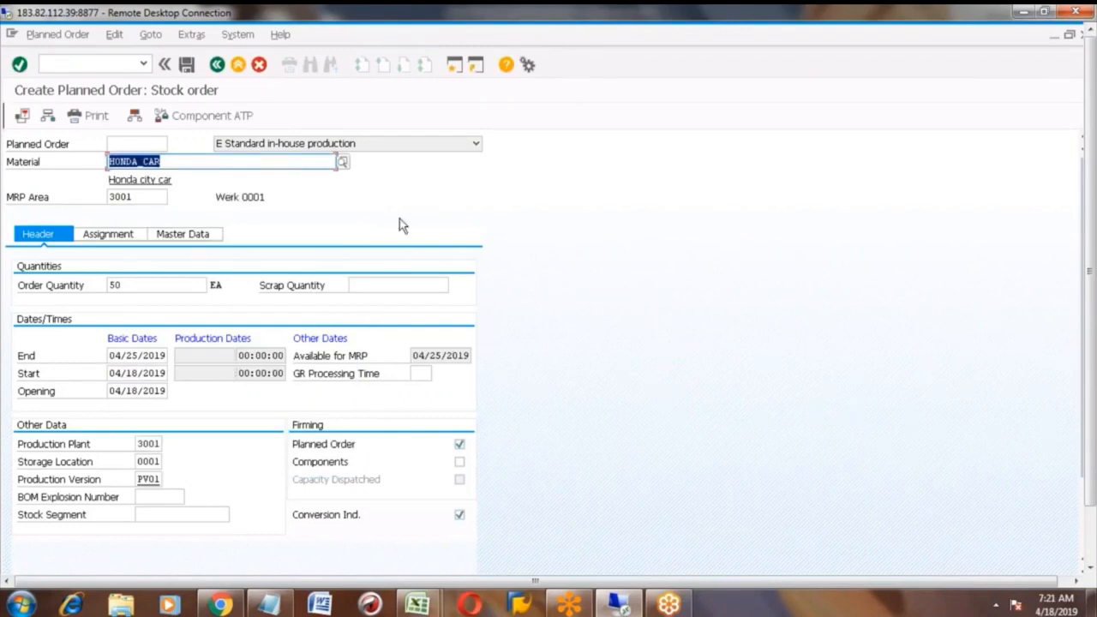
left_click(187, 66)
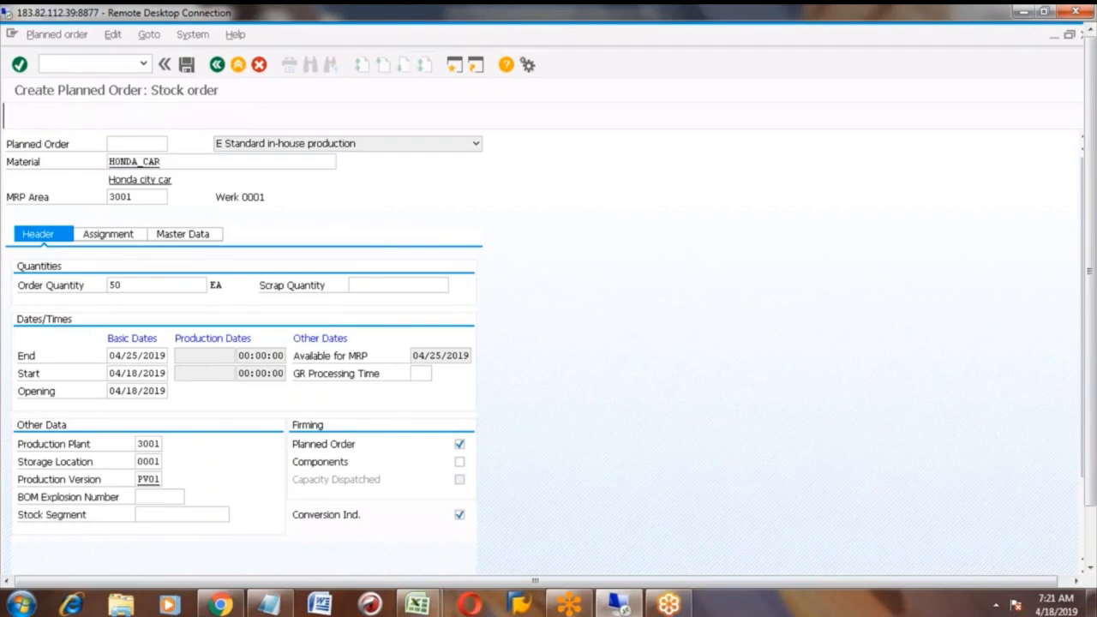
Open the newly saved planned order in change mode, check its number and header data, and exit to SAP Easy Access
left_click(49, 34)
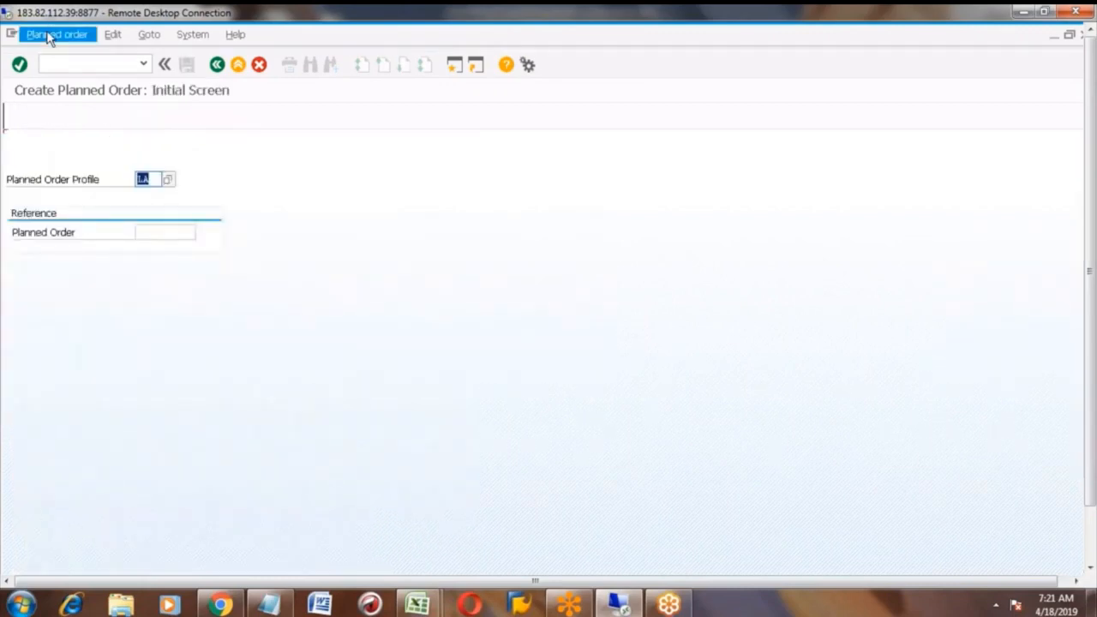
left_click(58, 72)
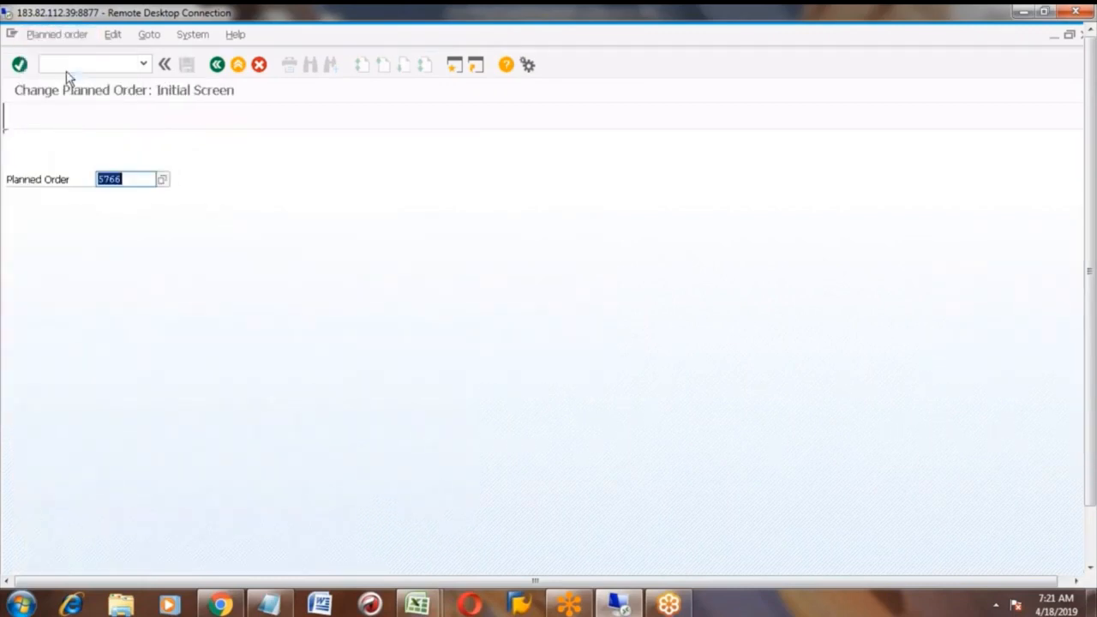
key("Return")
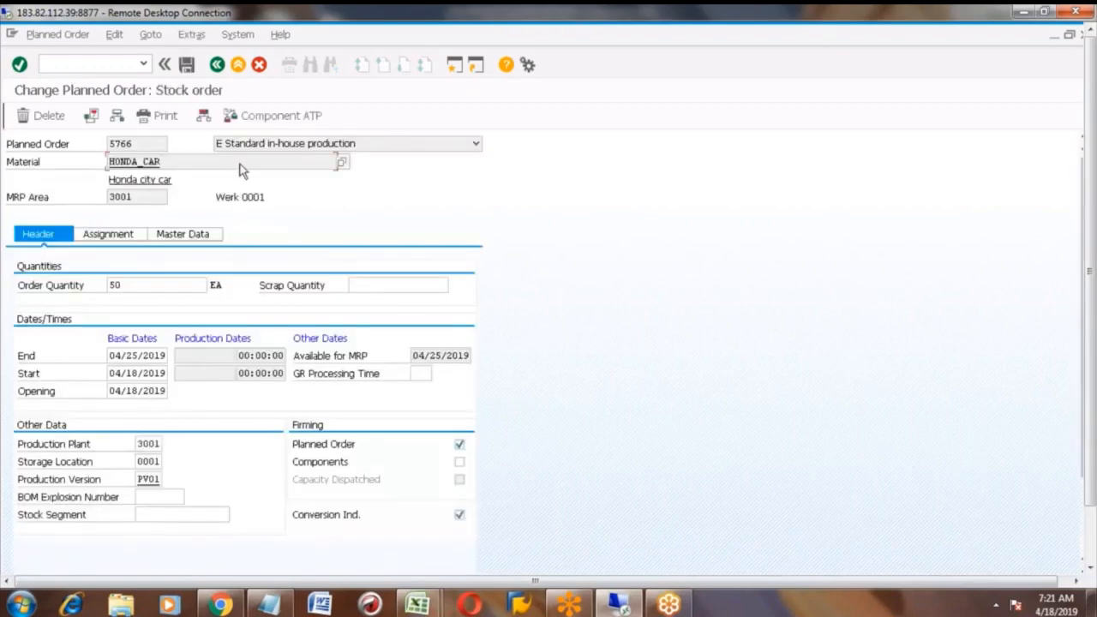
left_click(138, 144)
left_click(218, 66)
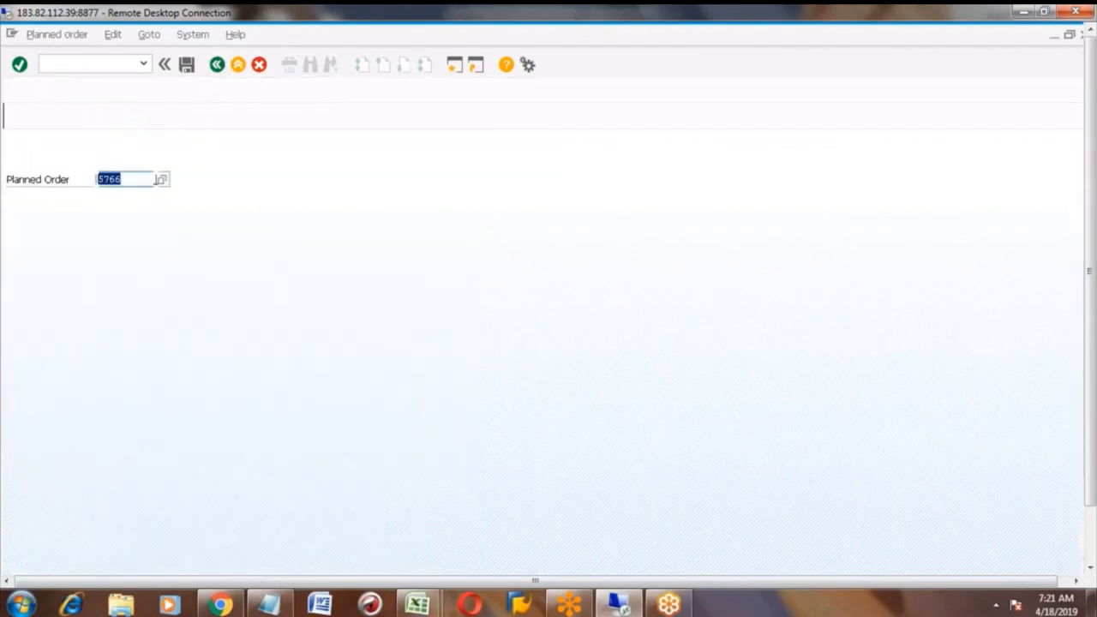
left_click(218, 66)
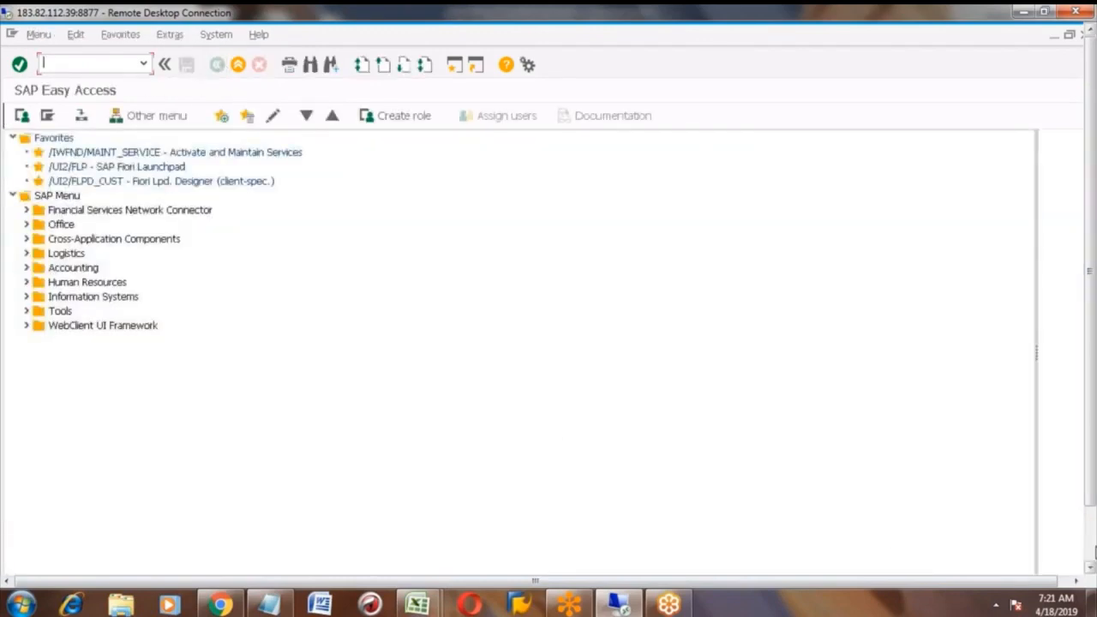
Switch to the CM21 planning table session and reload the table for work center WC001 in plant 3001 to check for the new order
left_click(1092, 557)
mouse_move(231, 561)
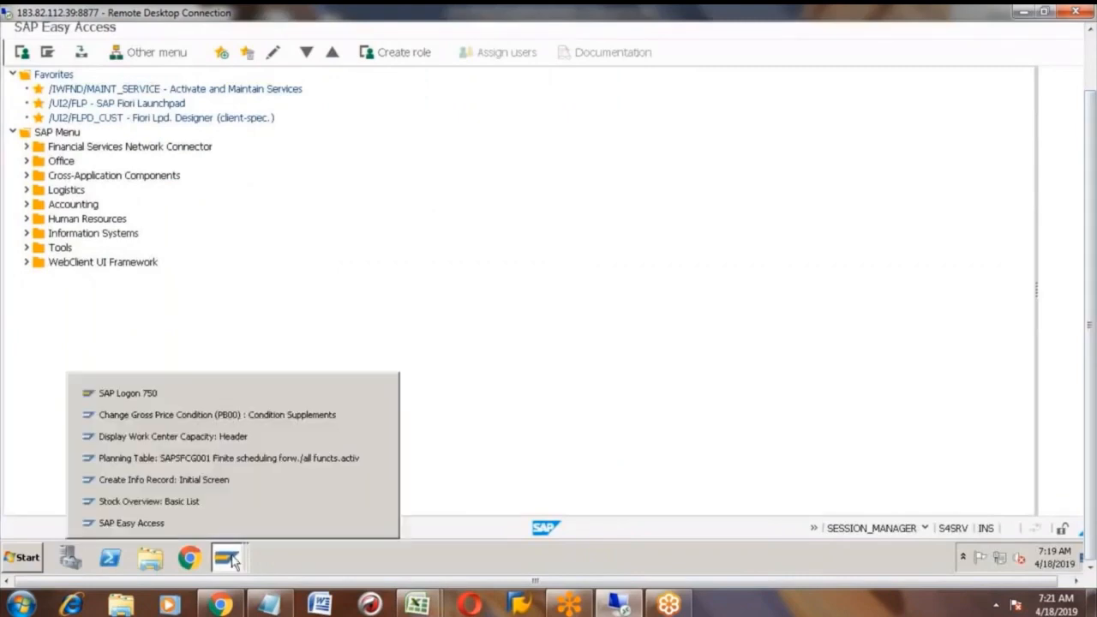
left_click(174, 439)
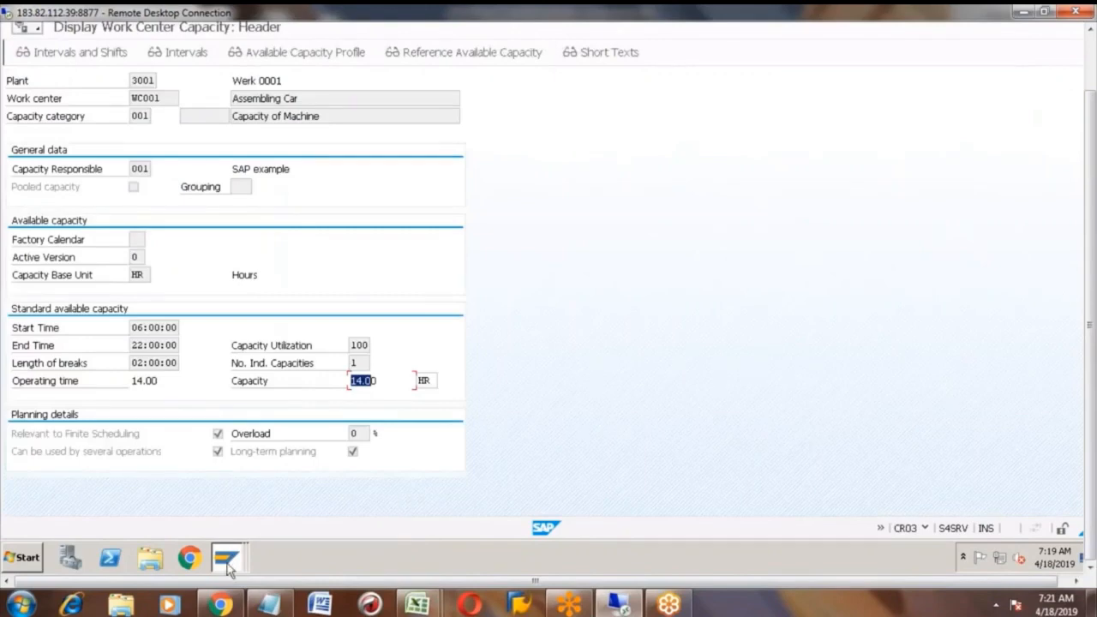
mouse_move(229, 570)
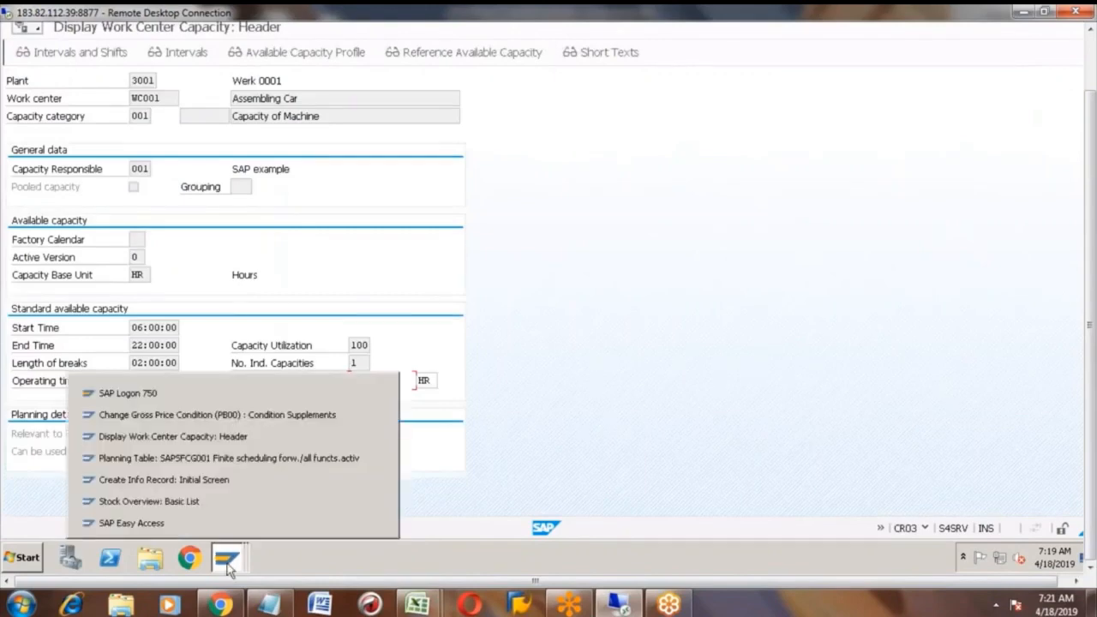
left_click(189, 461)
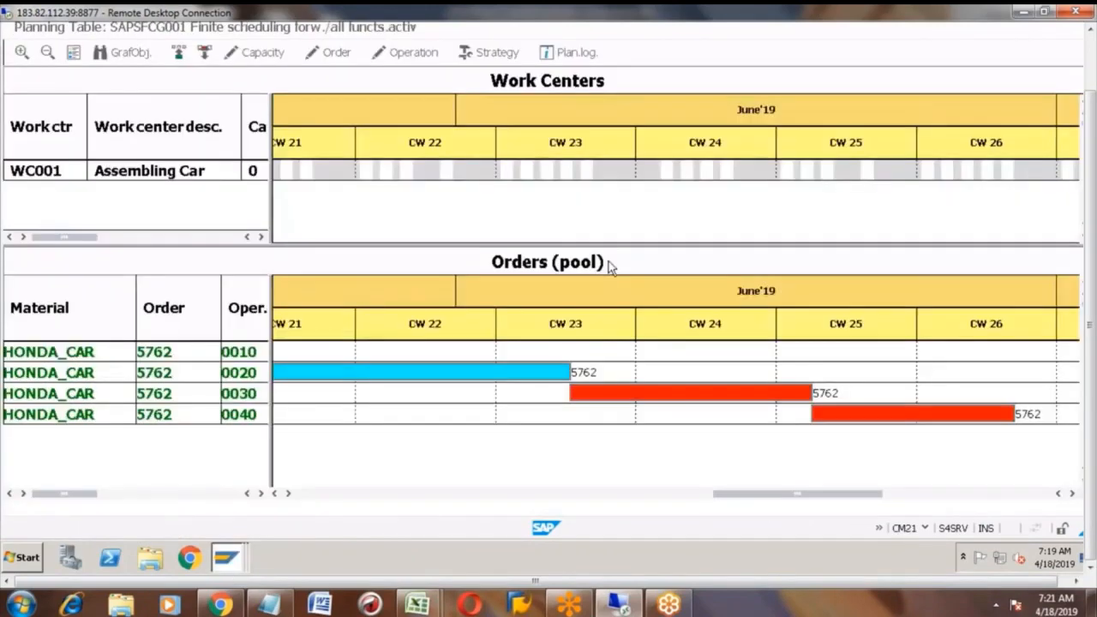
left_click(1092, 52)
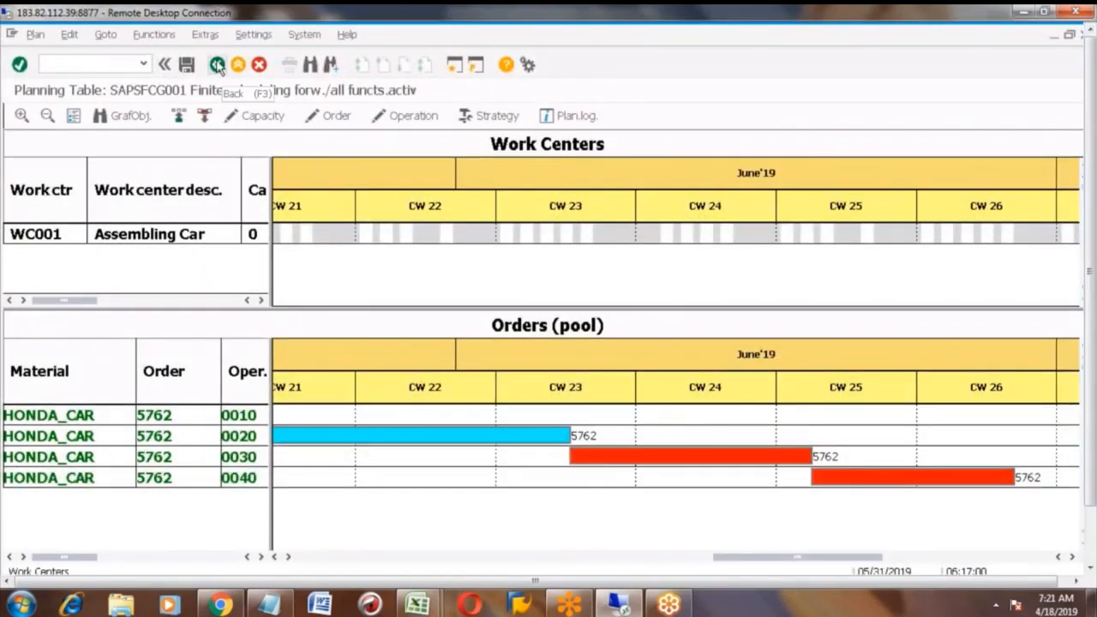
left_click(218, 65)
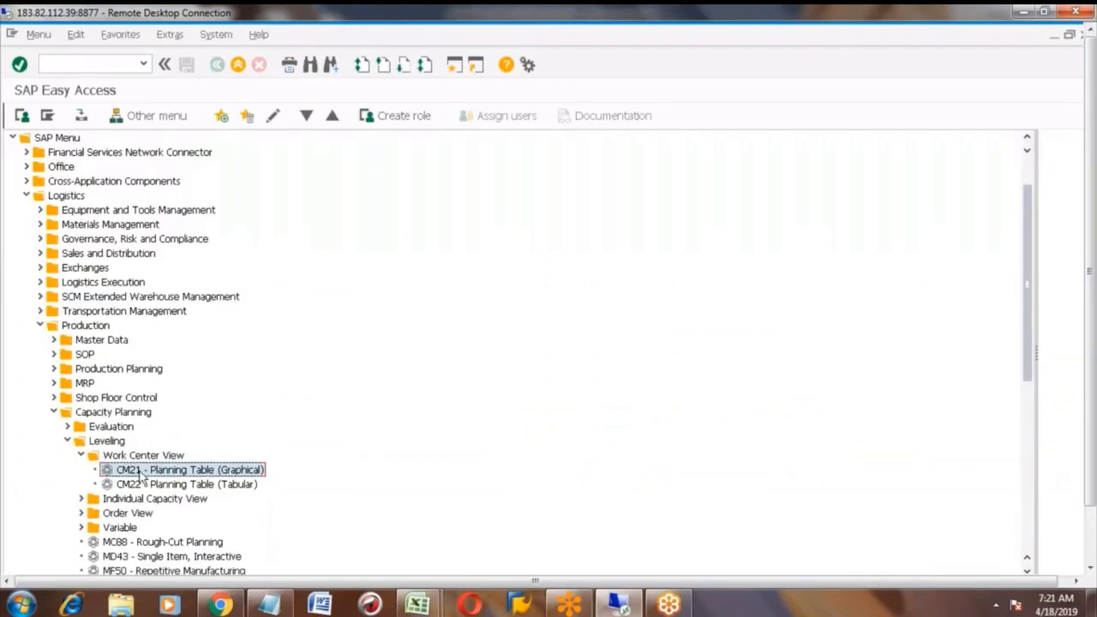
double_click(143, 472)
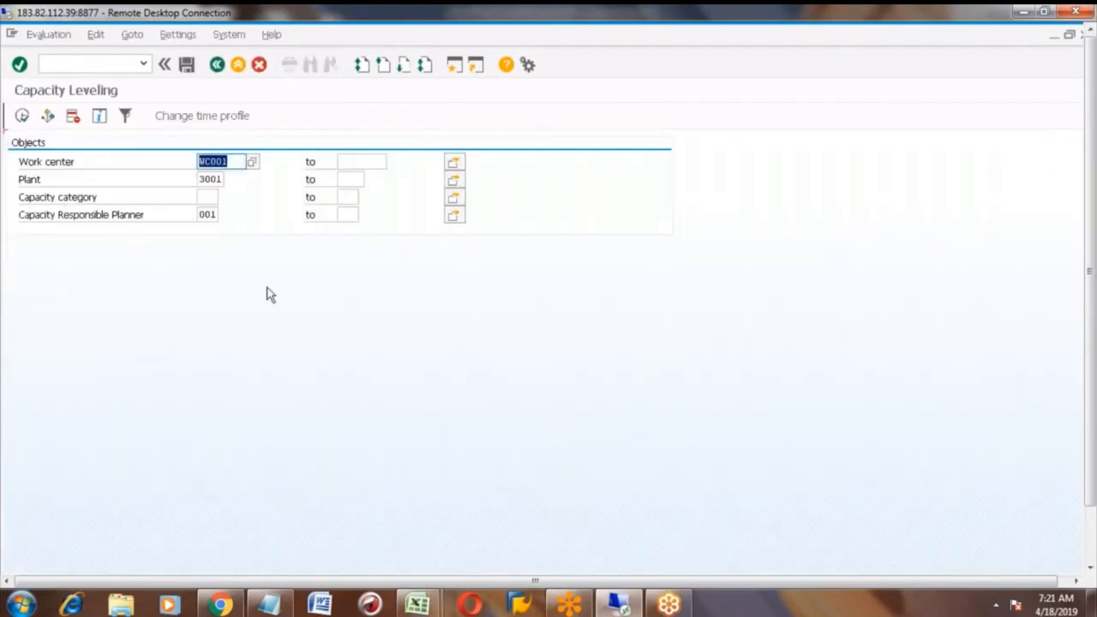
left_click(22, 115)
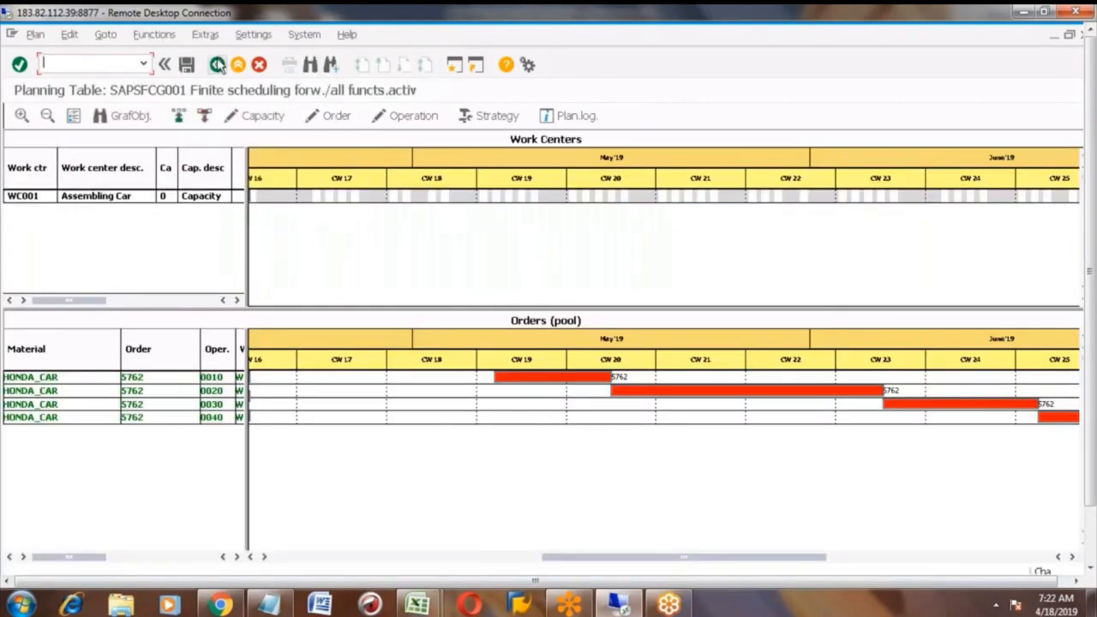
left_click(219, 65)
Open the newly created 50-piece HONDA_CAR planned order in transaction MD12
left_click(112, 65)
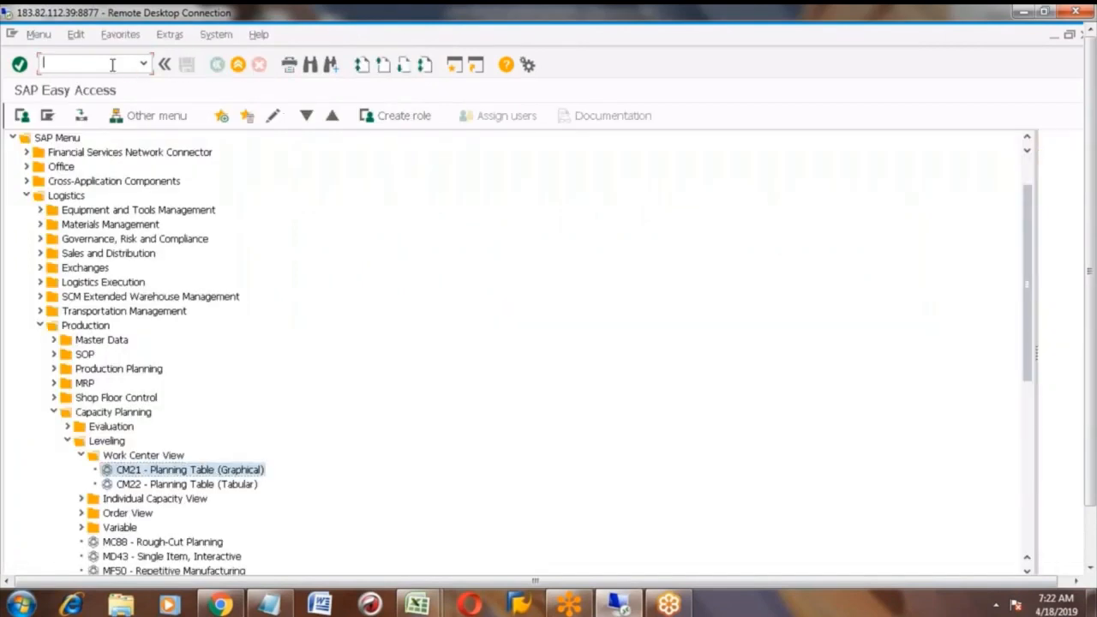
type("md12")
key("Return")
key("Return")
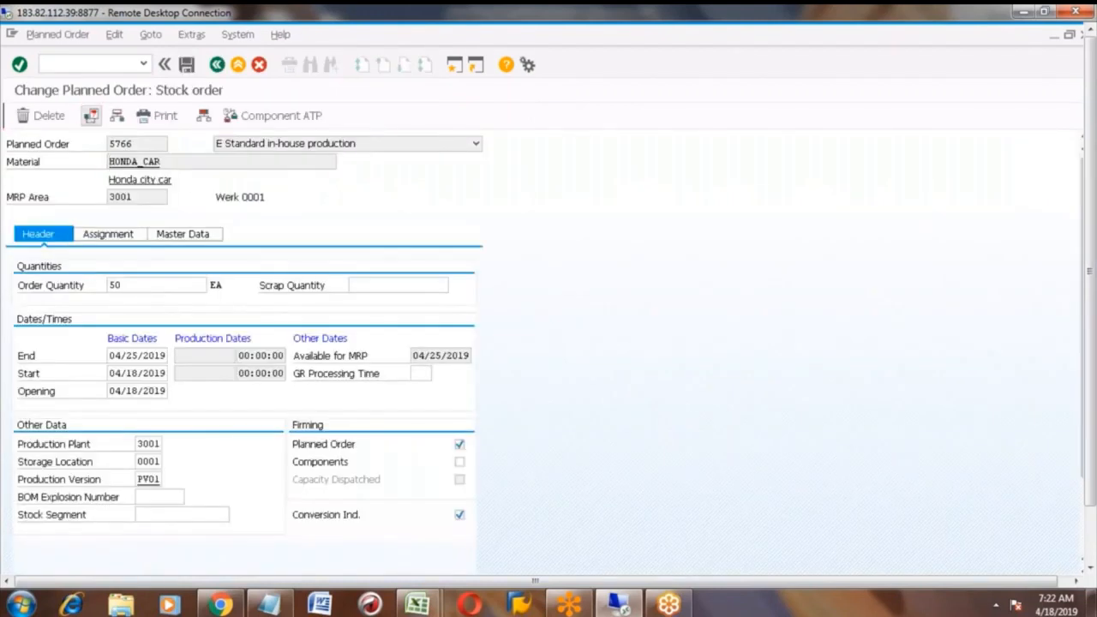
Run detailed scheduling for the HONDA_CAR planned order, save it and return to SAP Easy Access
left_click(91, 115)
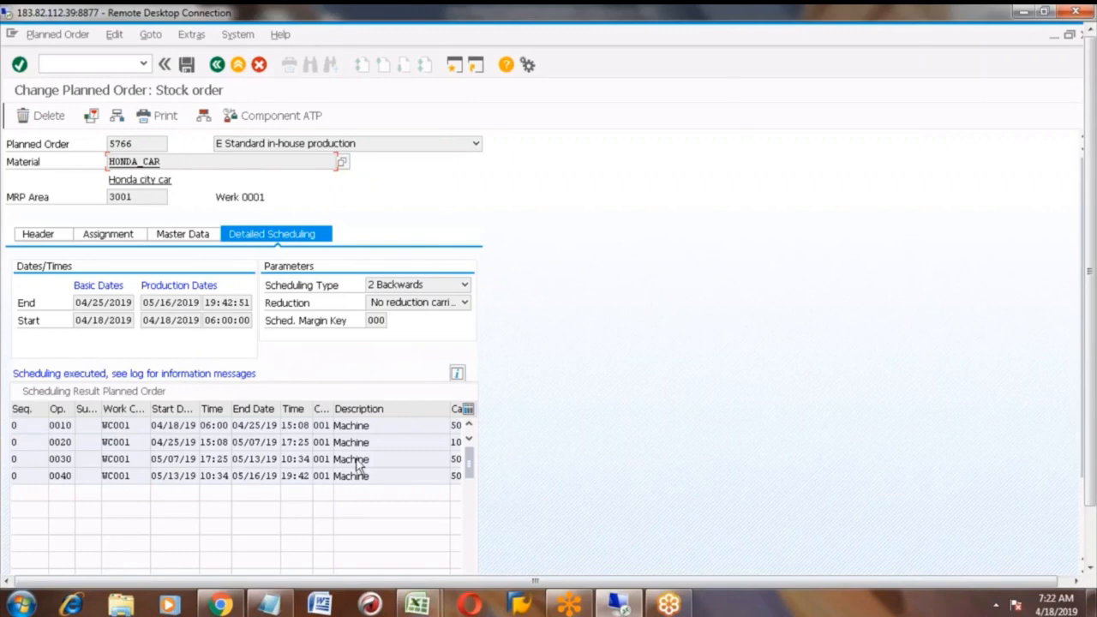
left_click(187, 66)
left_click(216, 67)
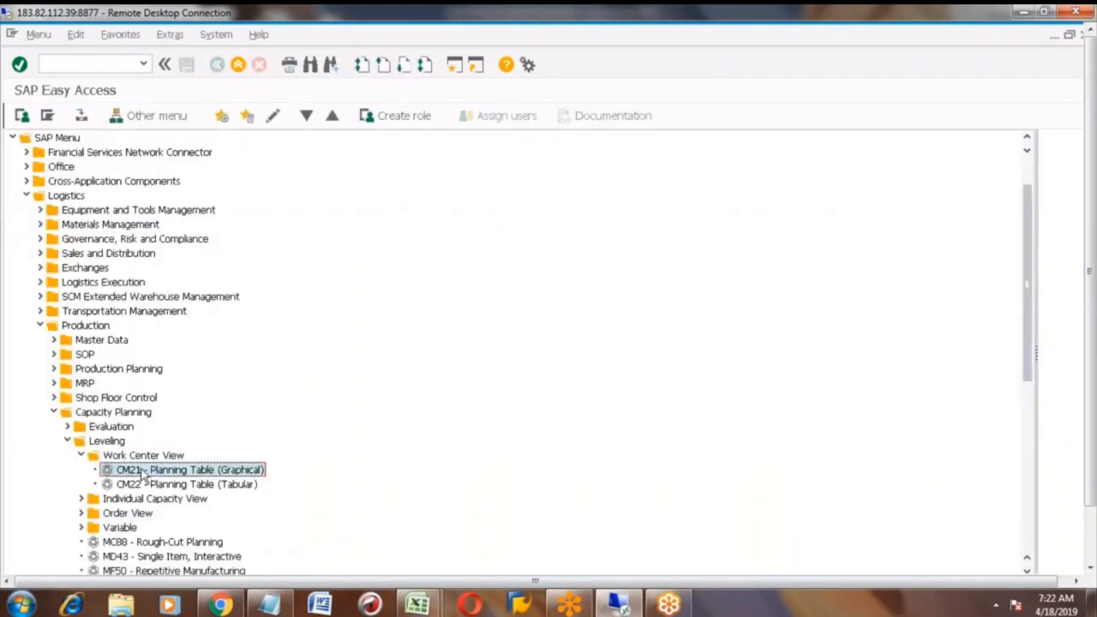
Reopen the CM21 graphical planning table for WC001 and check which pool operations belong to each of the two HONDA_CAR orders
double_click(150, 471)
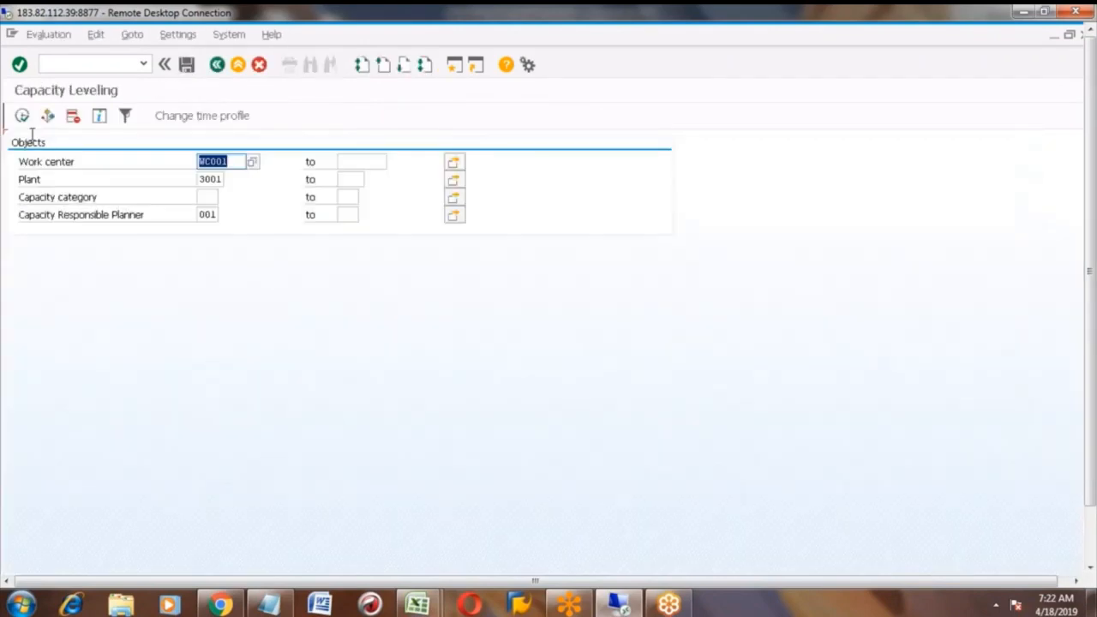
left_click(21, 116)
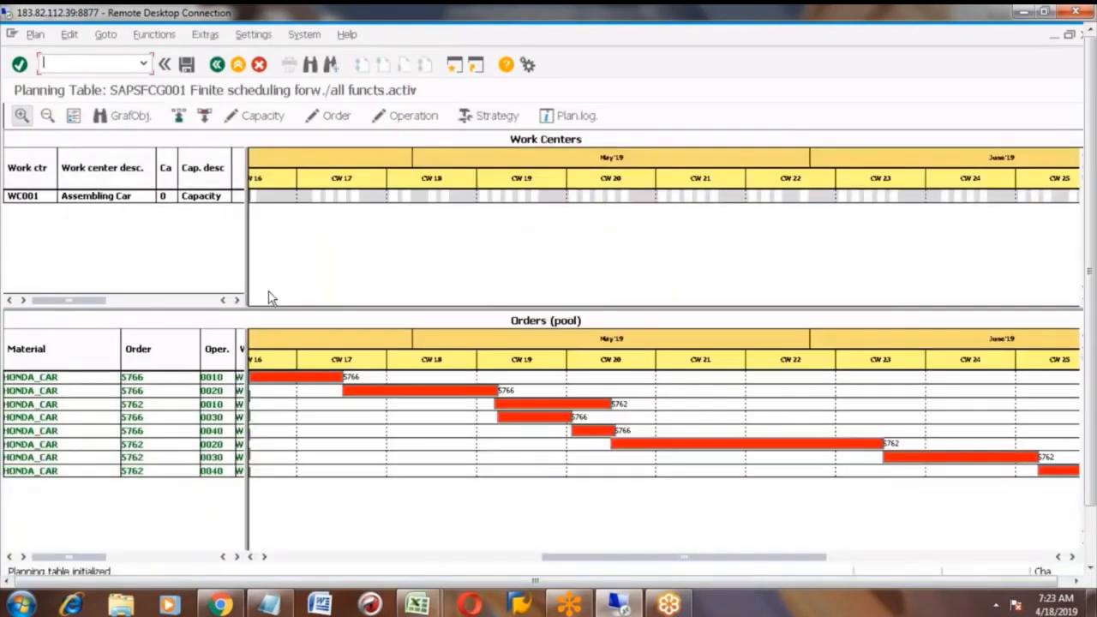
left_click(133, 379)
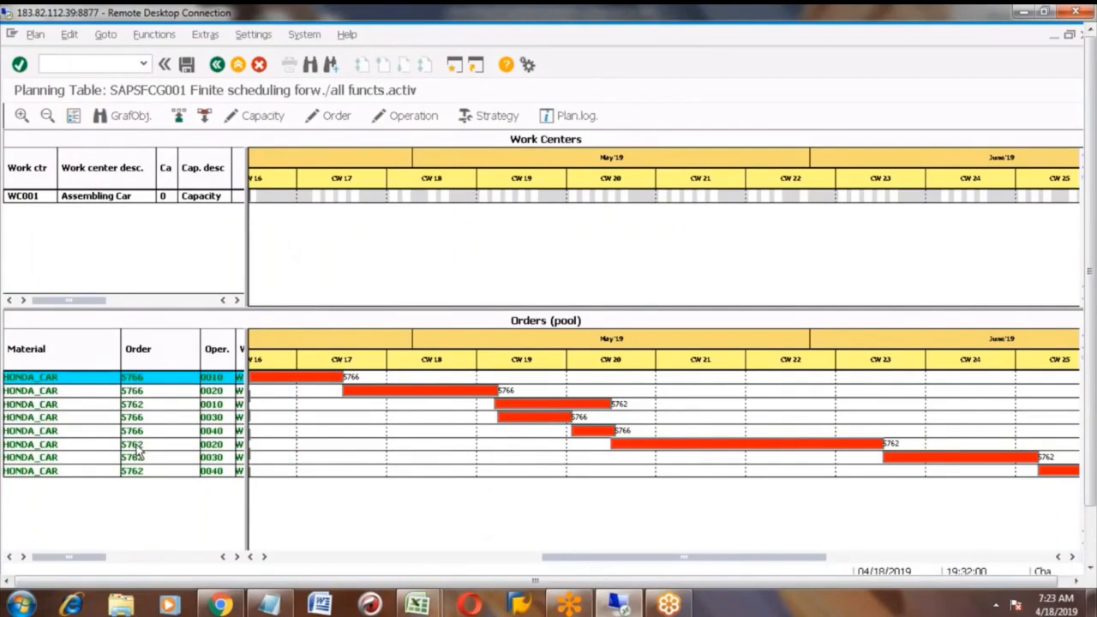
left_click(133, 406)
left_click(136, 444)
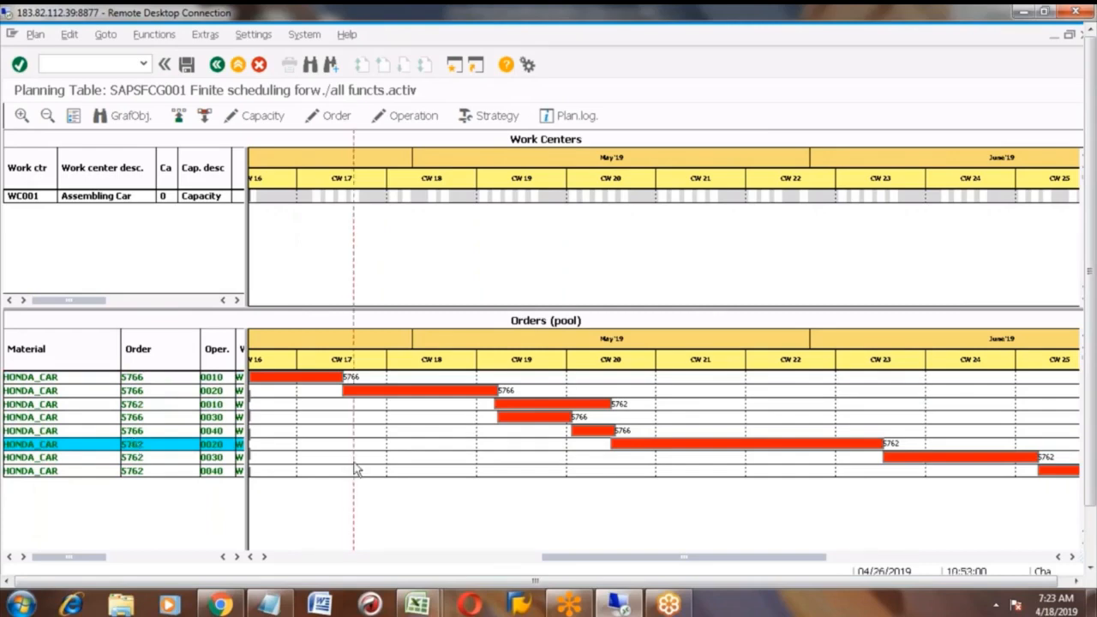
Compare the first order's operation 0010 with the new order's operation 0030 in calendar week 19, and leave the planning table
left_click(527, 403)
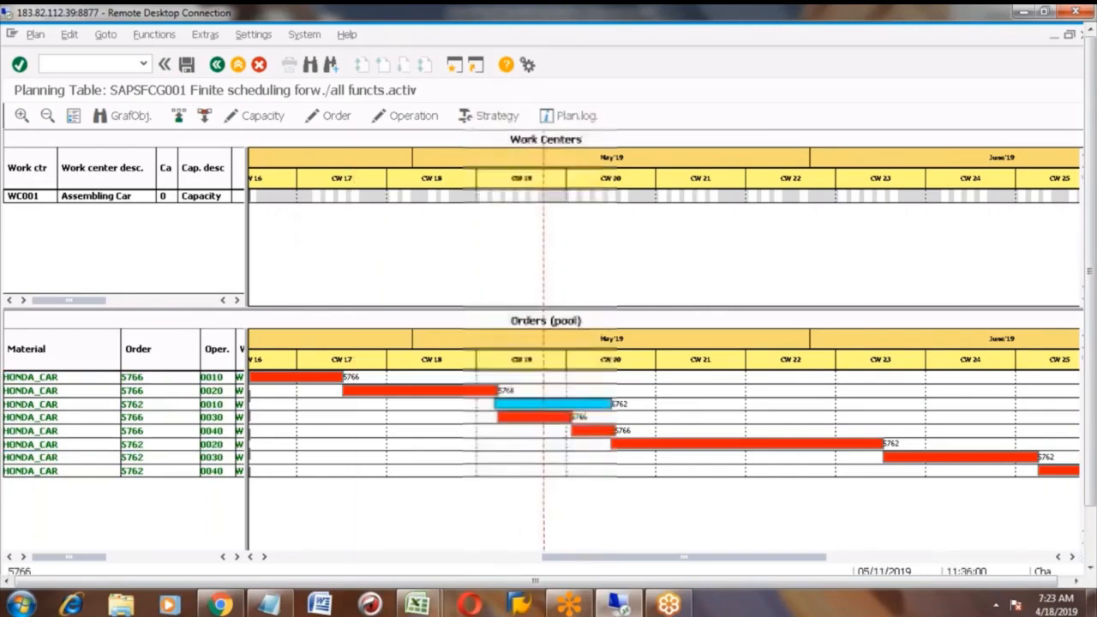
left_click(526, 417)
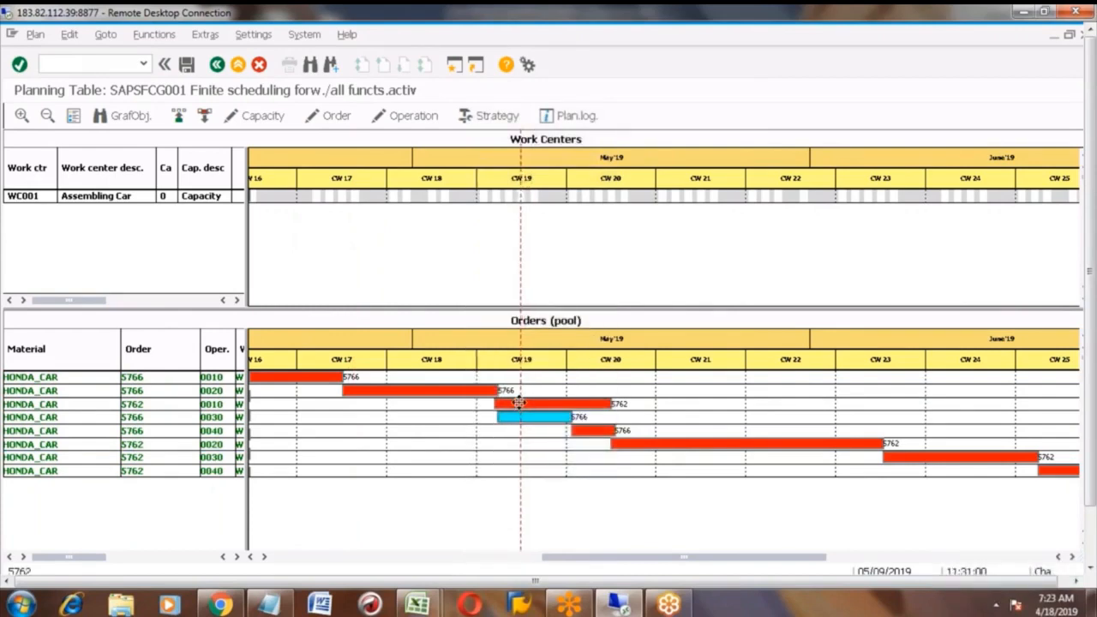
left_click(519, 402)
left_click(519, 417)
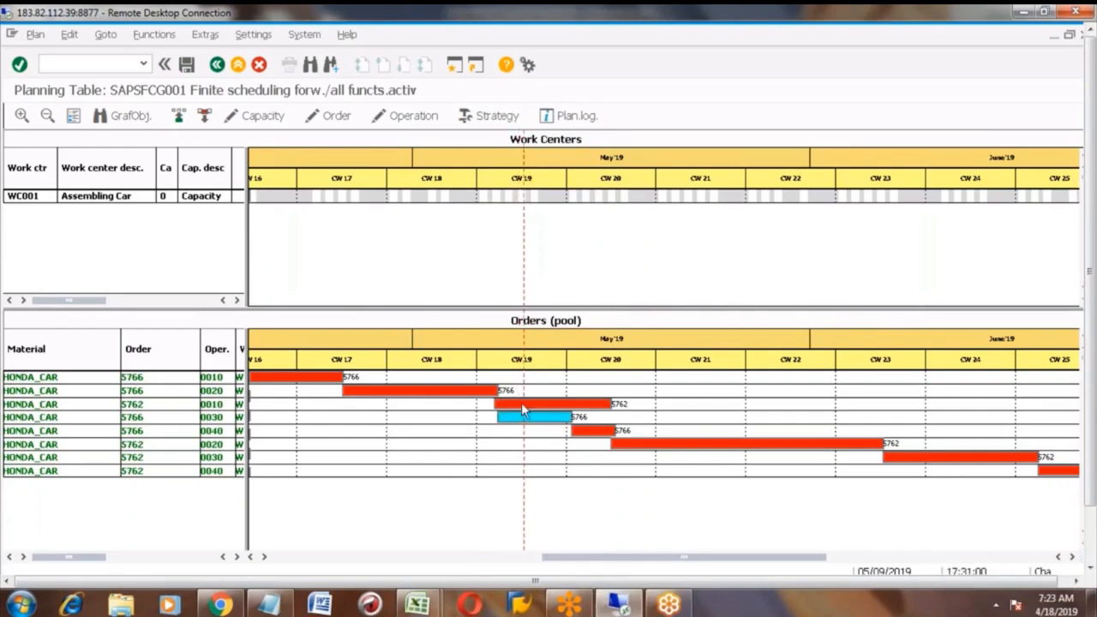
left_click(521, 401)
left_click(524, 416)
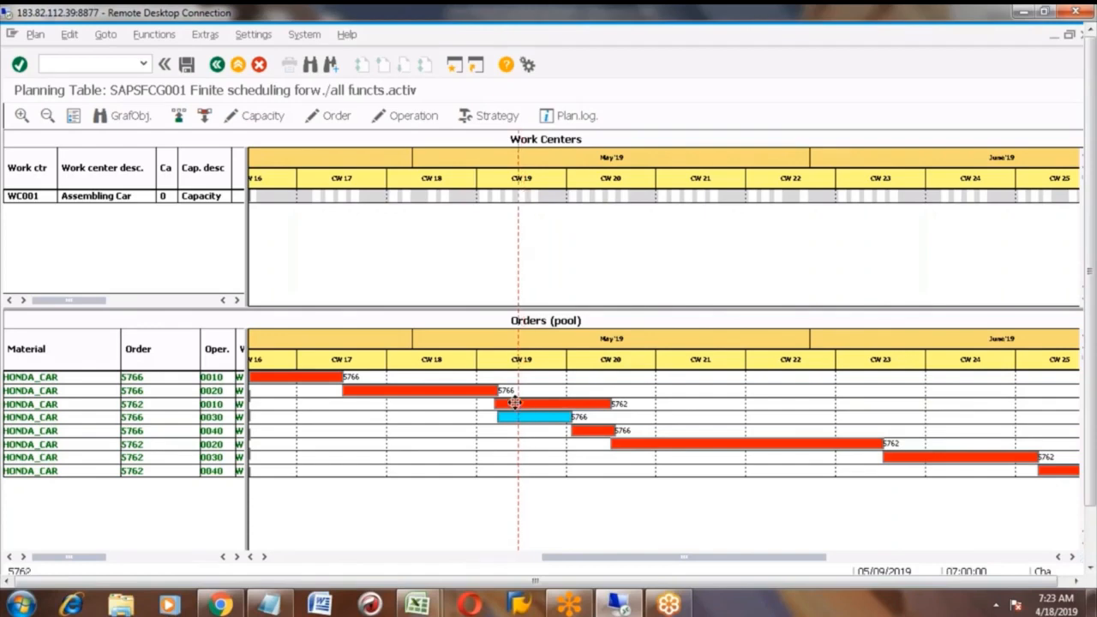
left_click(515, 401)
left_click(514, 415)
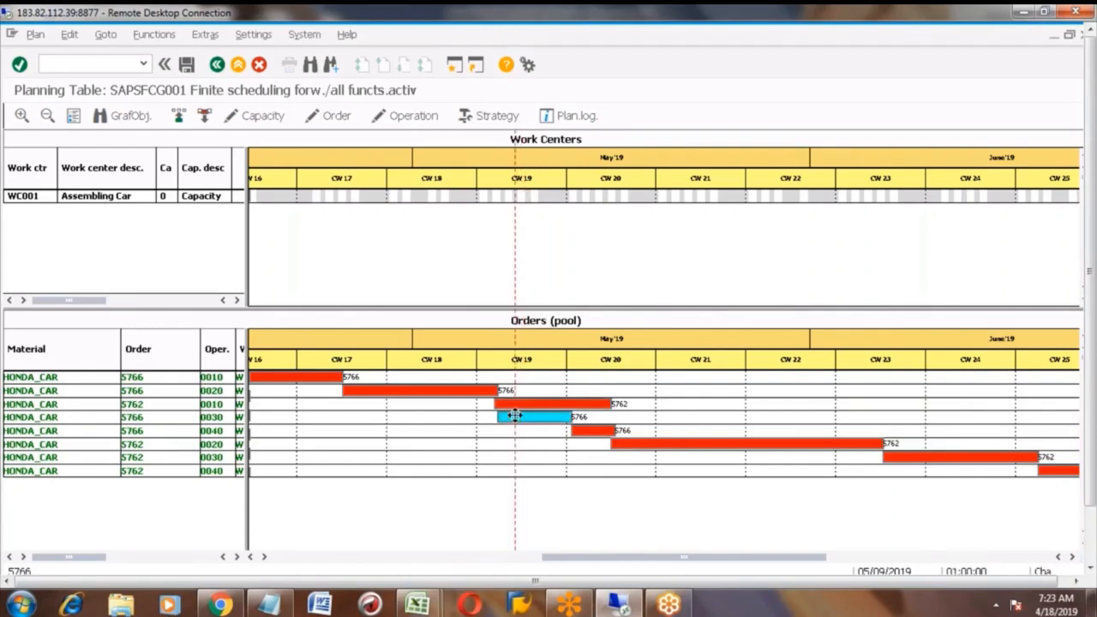
left_click(506, 401)
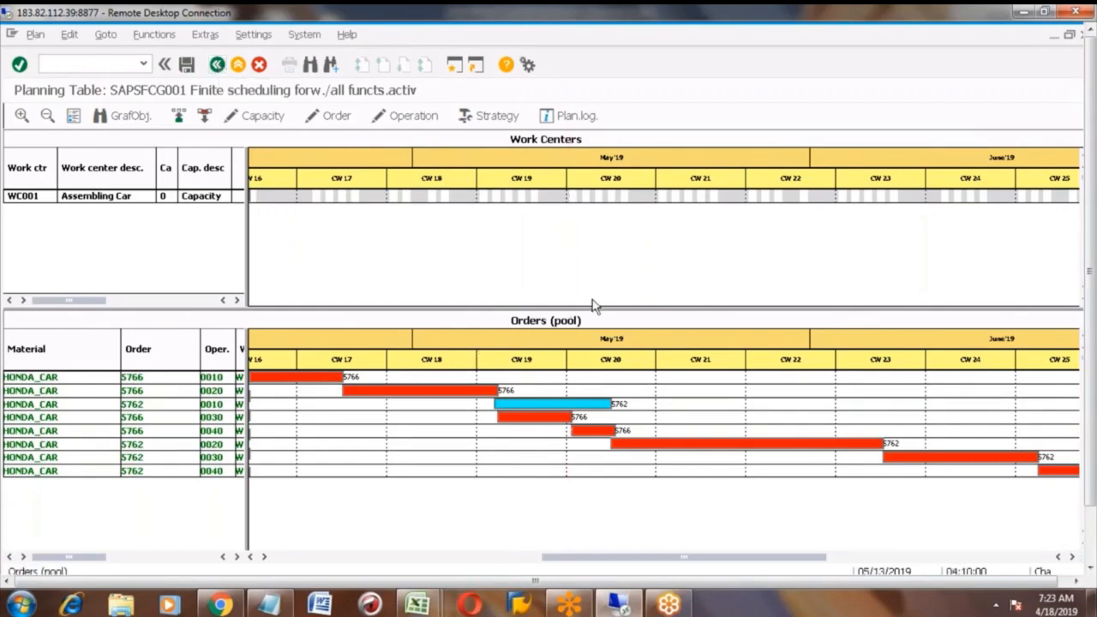
left_click(250, 557)
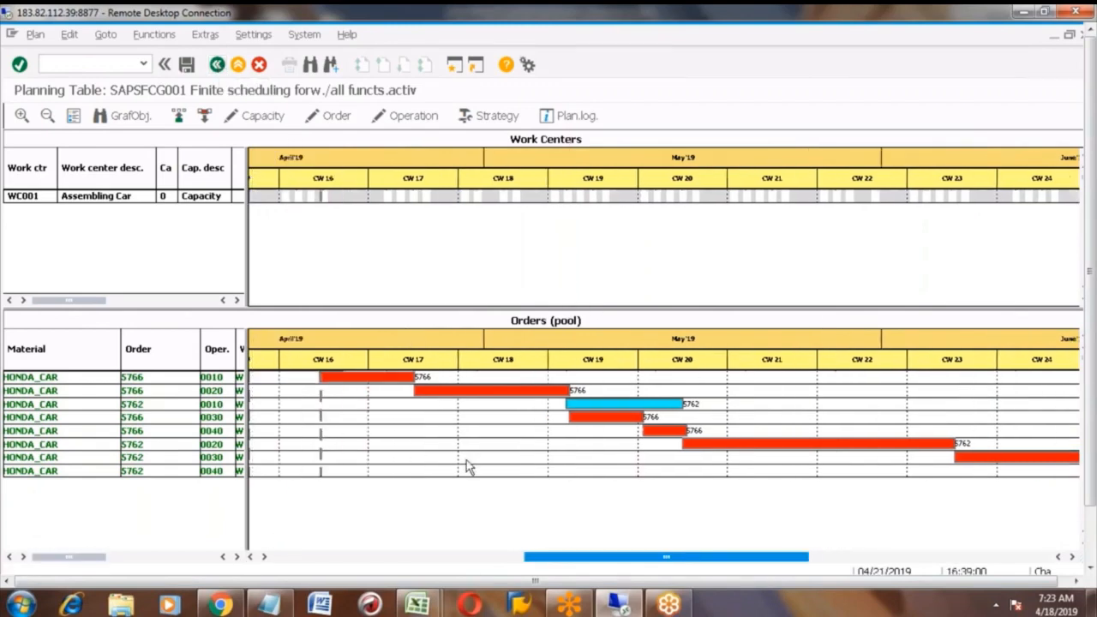
left_click(603, 417)
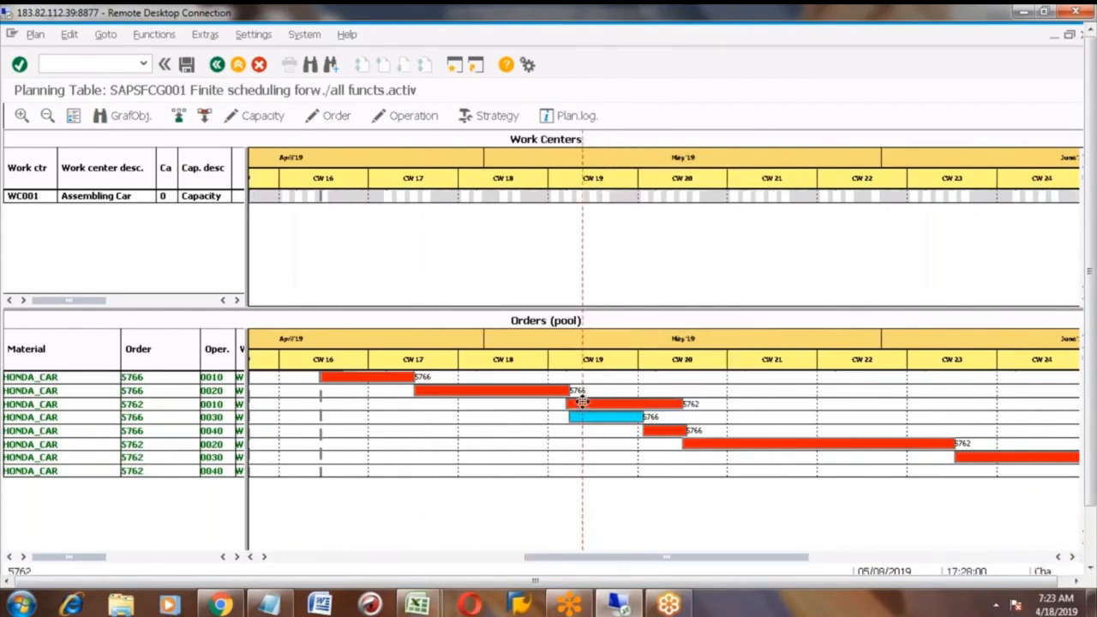
left_click(582, 401)
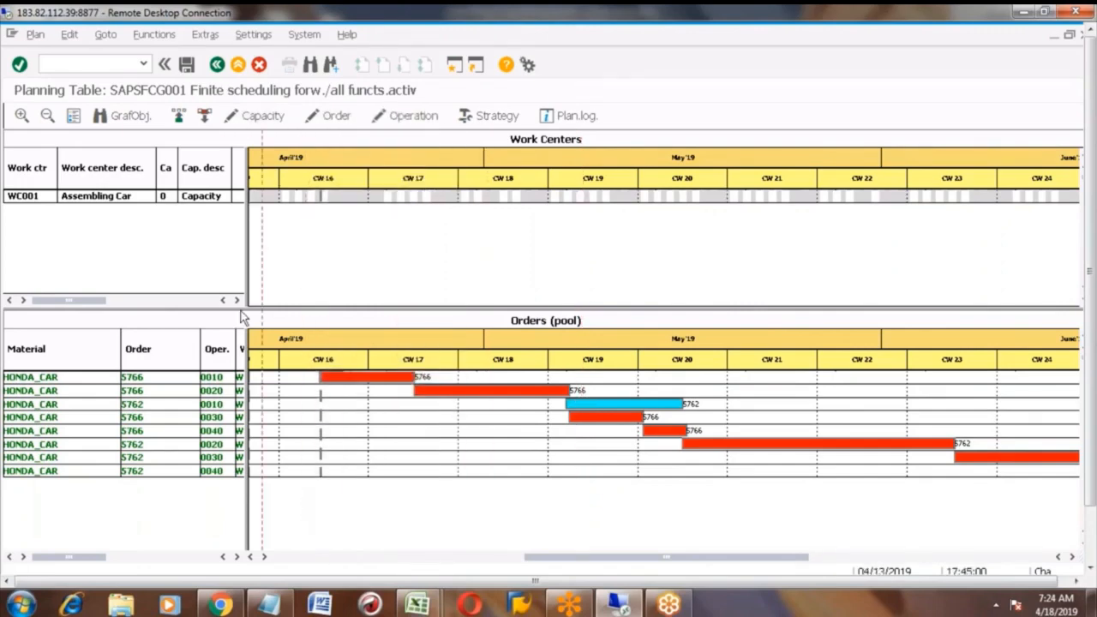
left_click(217, 66)
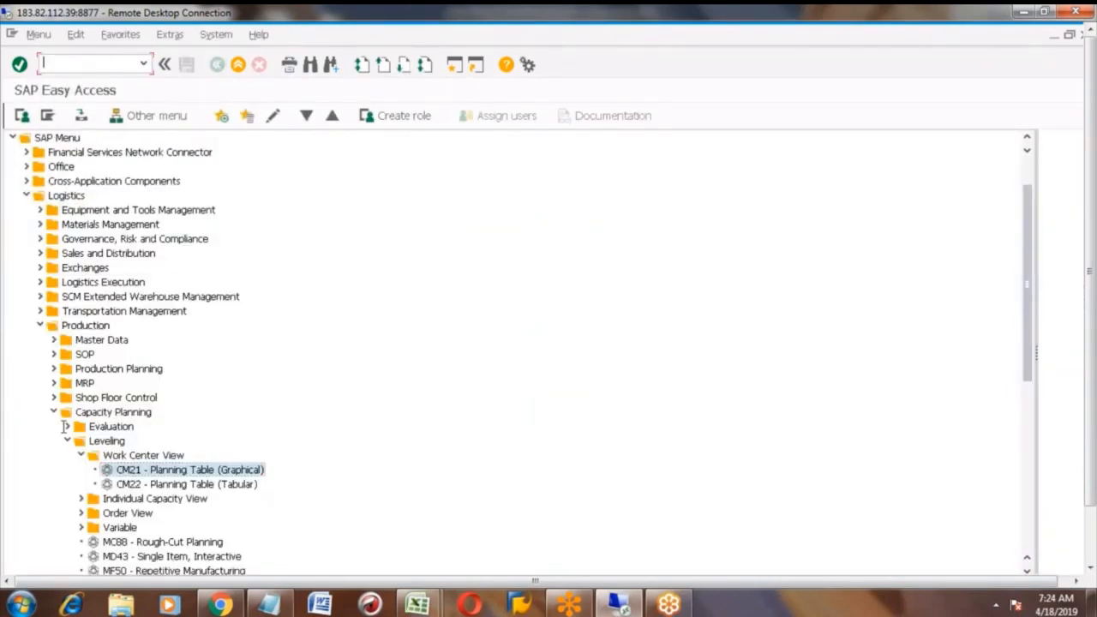
Run the CM01 work center load evaluation for WC001 from the Capacity Planning evaluations and display its standard overview
left_click(67, 426)
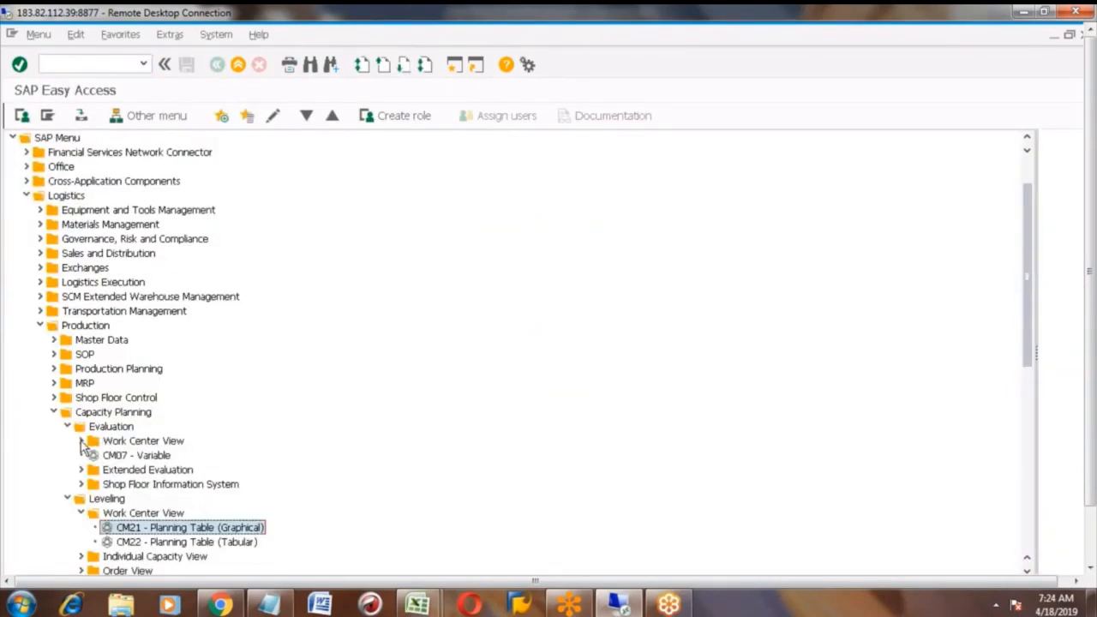
left_click(83, 442)
left_click(133, 457)
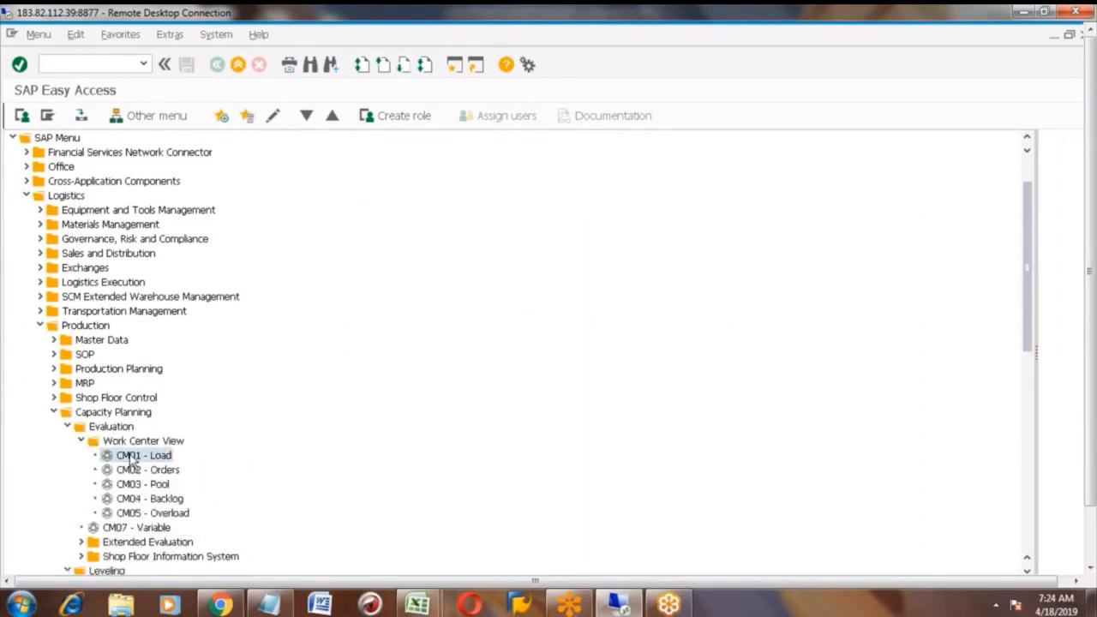
double_click(137, 455)
key("Return")
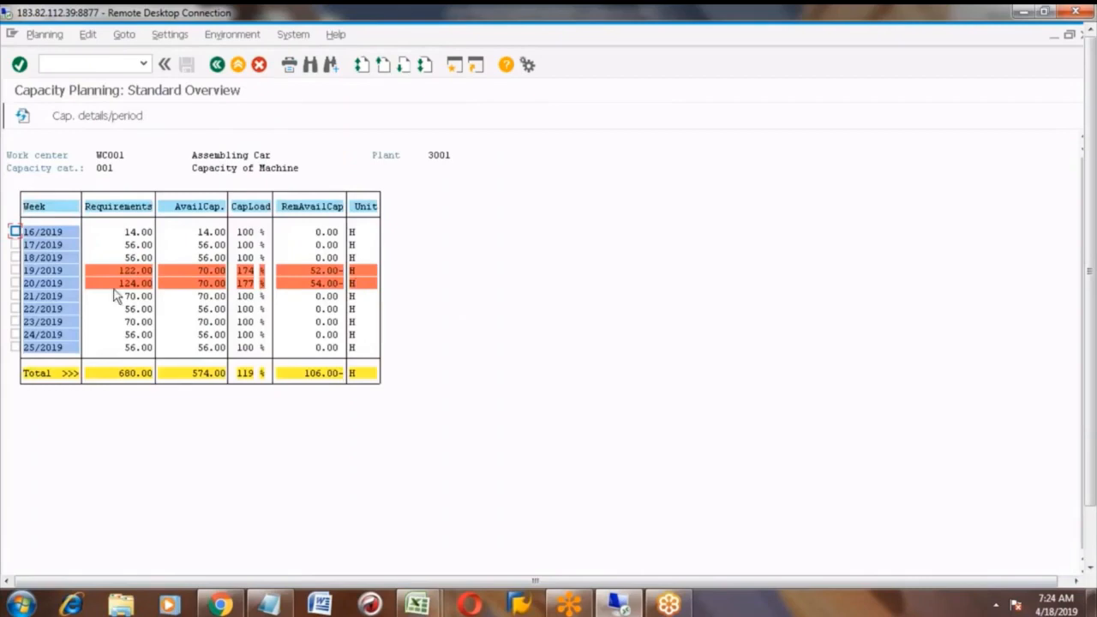
Mark weeks 19/2019 and 20/2019 in the standard overview and compare their capacity requirements with the available capacity
left_click(15, 270)
left_click(16, 282)
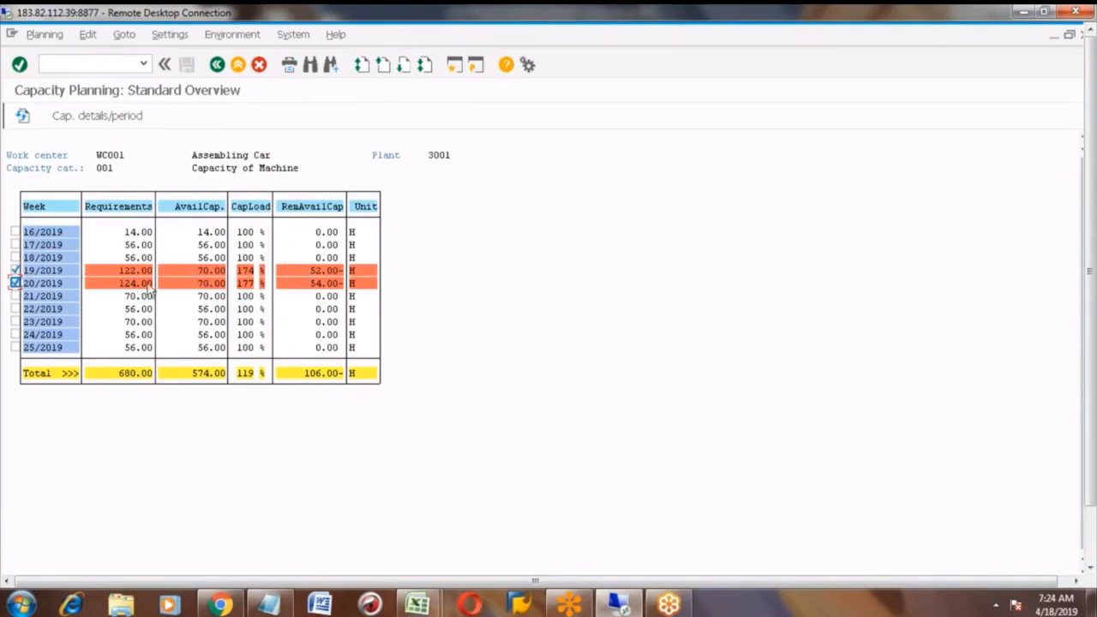
left_click(203, 274)
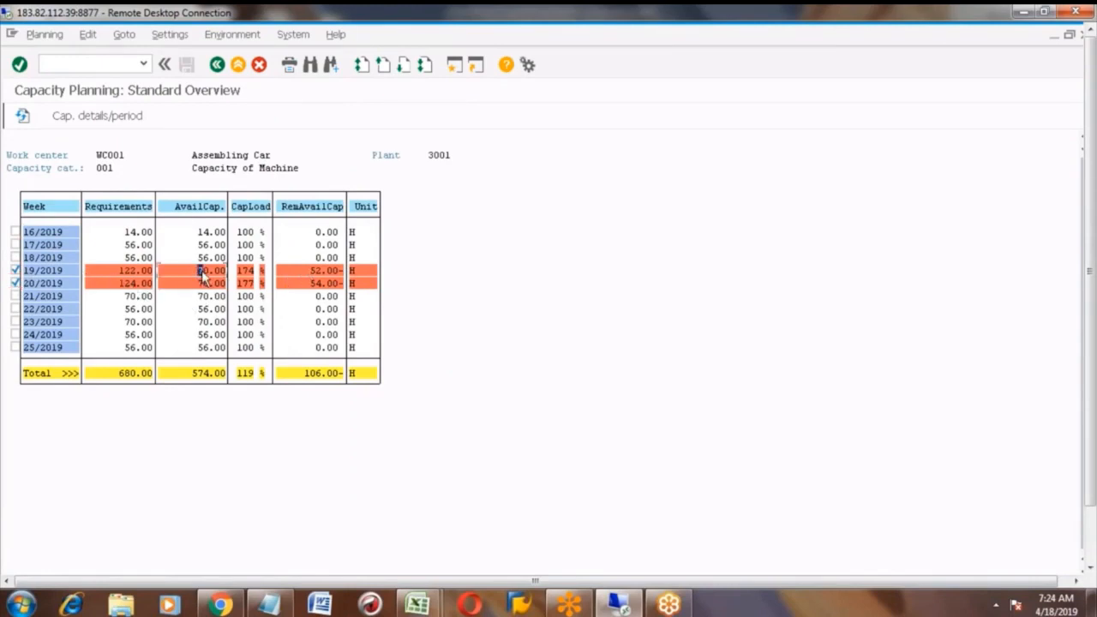
left_click(121, 271)
left_click(123, 285)
Exit the CM01 evaluation to SAP Easy Access and collapse the Work Center View and Evaluation folders under Capacity Planning
left_click(217, 65)
left_click(217, 65)
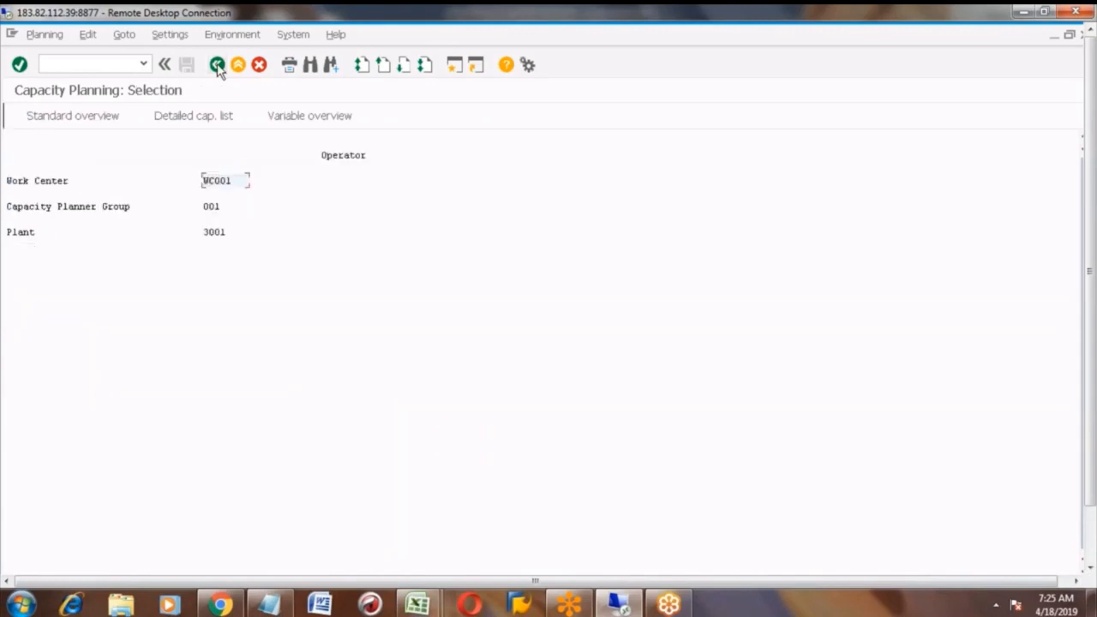
left_click(216, 65)
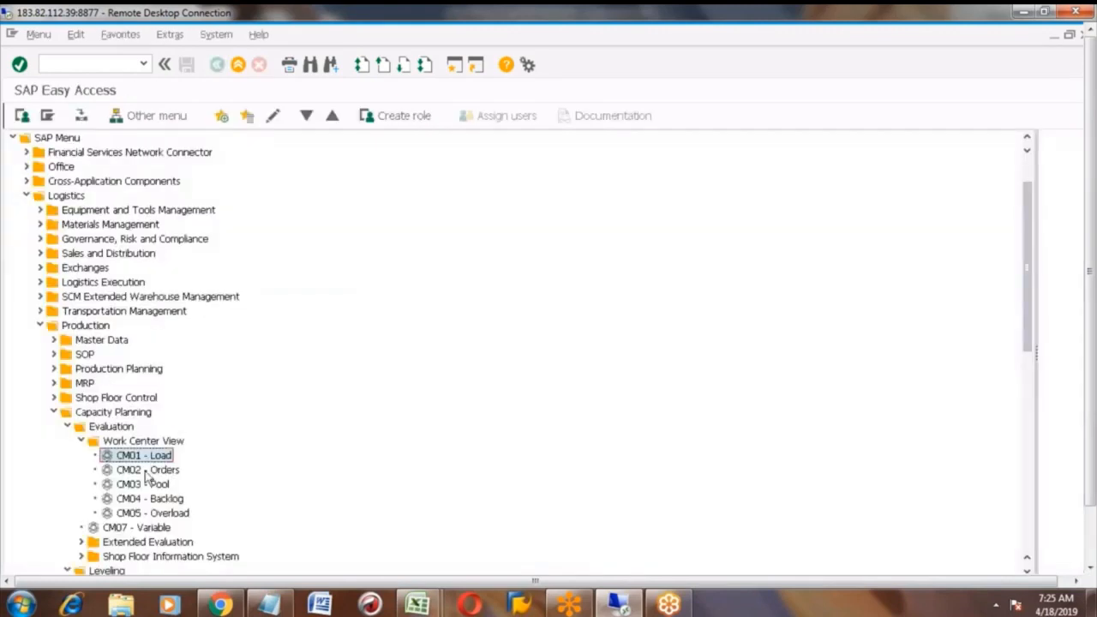
left_click(81, 440)
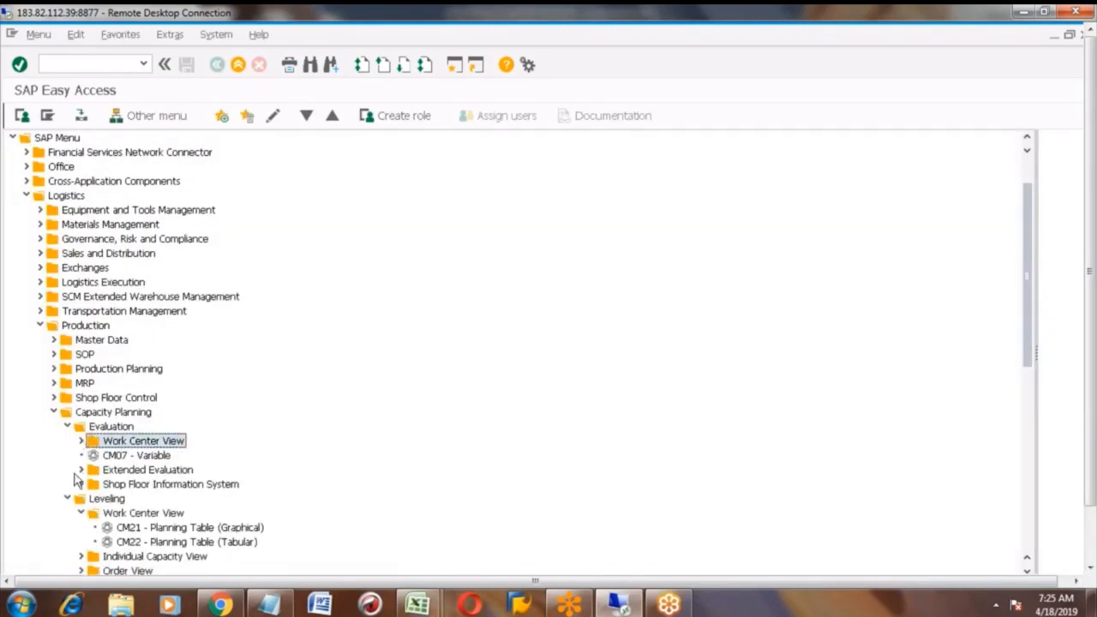
left_click(67, 426)
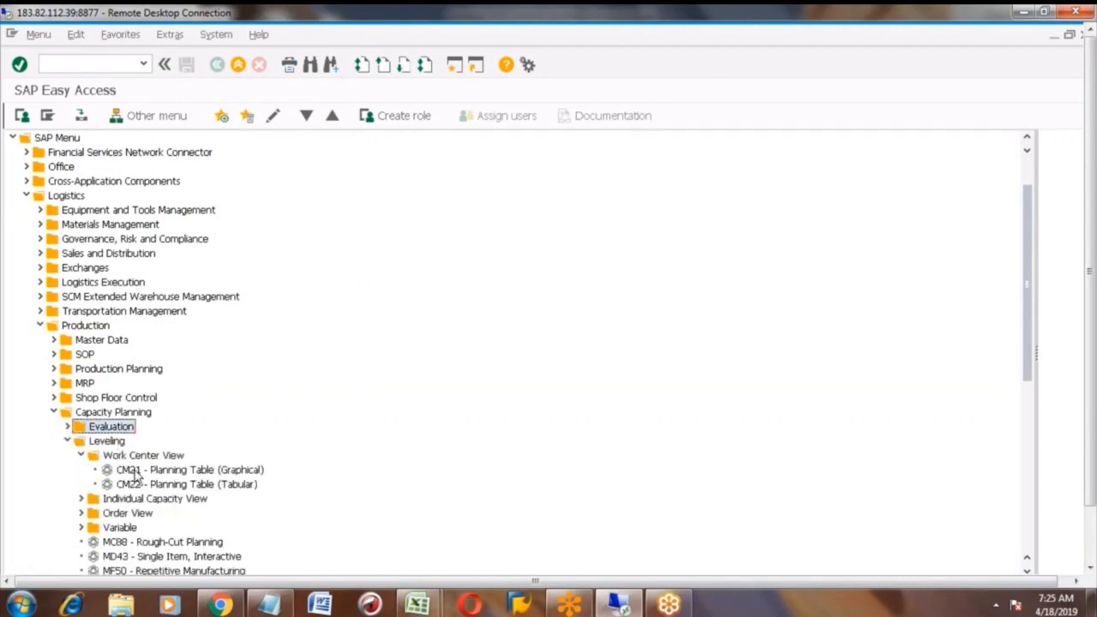
Open the CM21 graphical planning table for work center WC001 in plant 3001
left_click(131, 470)
double_click(144, 471)
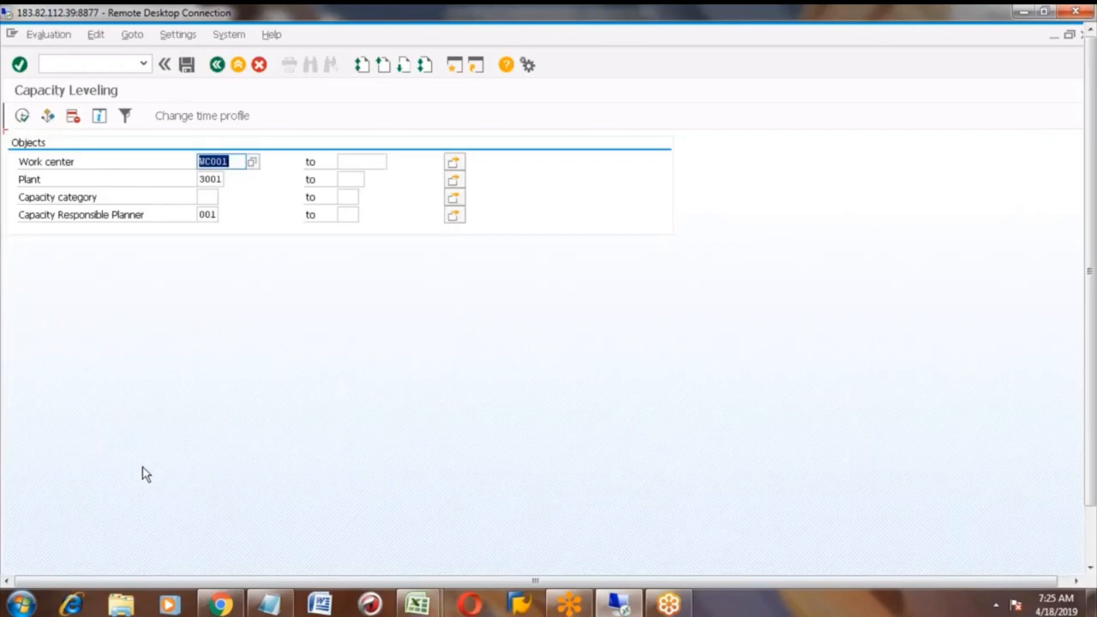
key("F8")
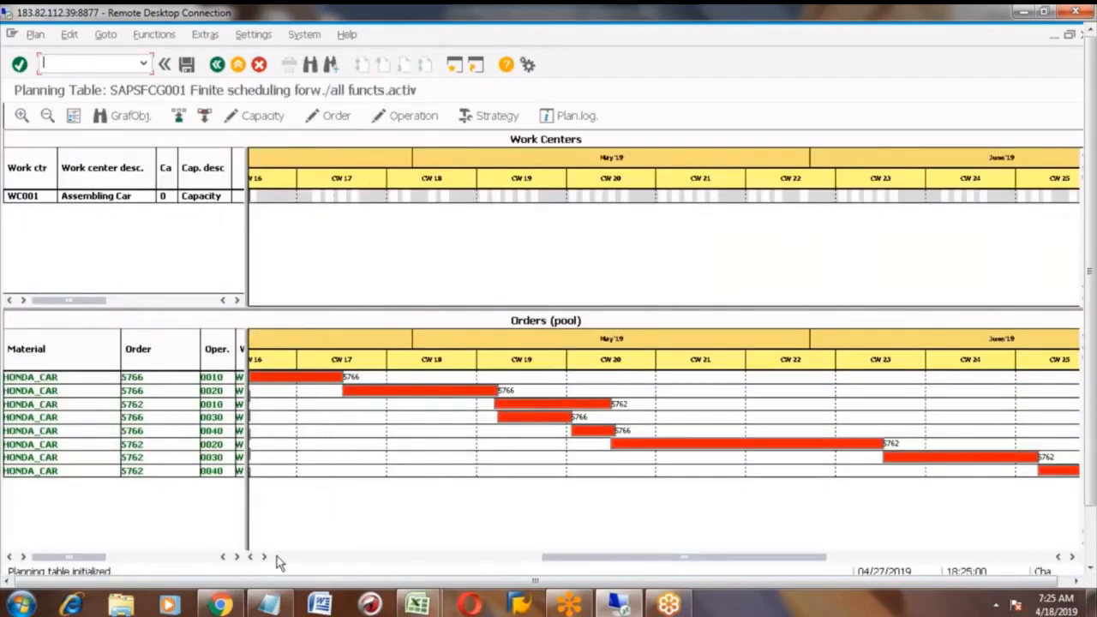
left_click(251, 557)
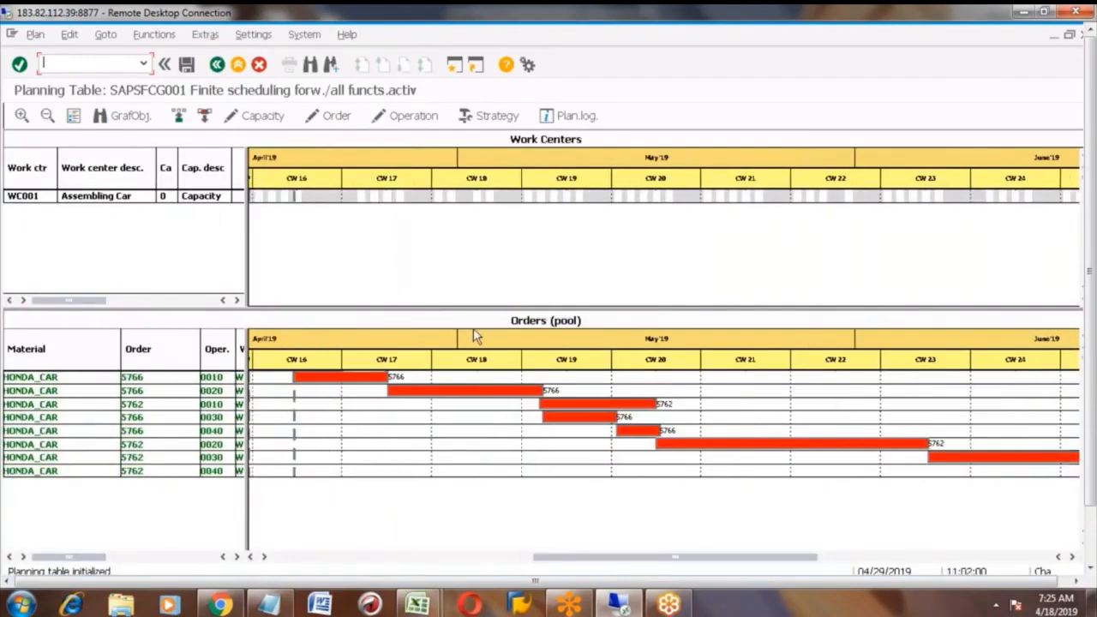
Dispatch operation 0010 of the HONDA_CAR order starting in calendar week 16 from the pool to work center WC001
left_click(325, 378)
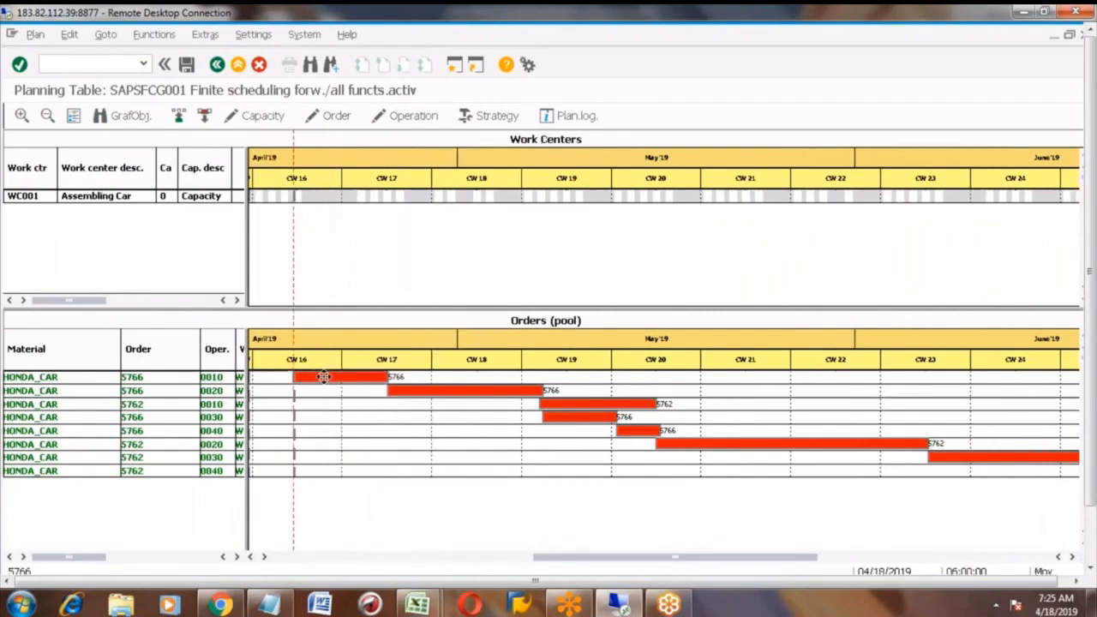
left_click(324, 377)
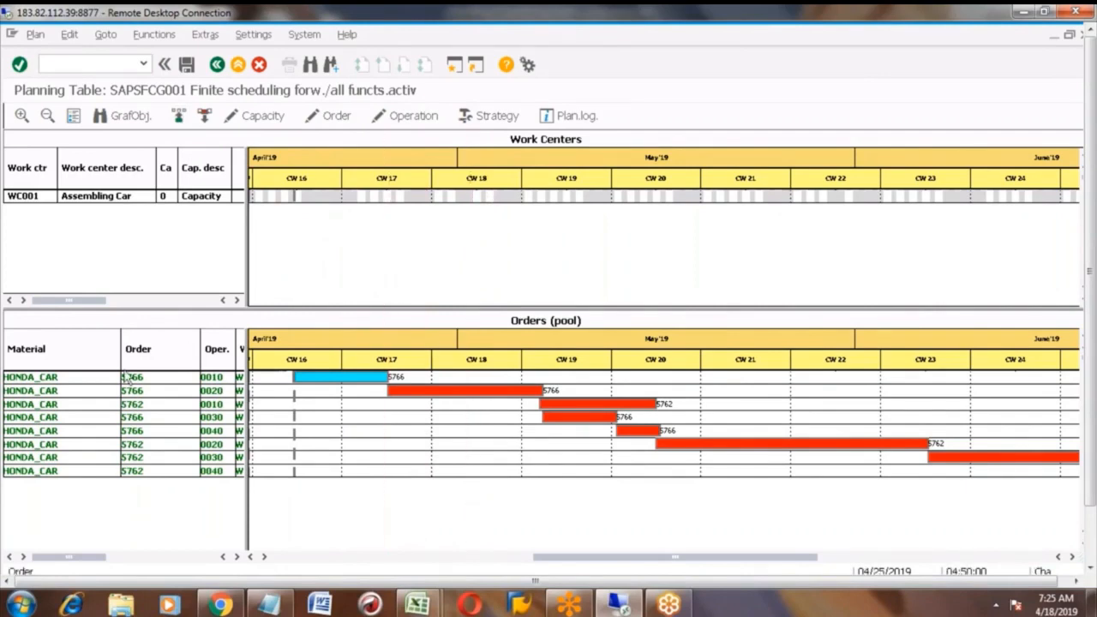
left_click(36, 380)
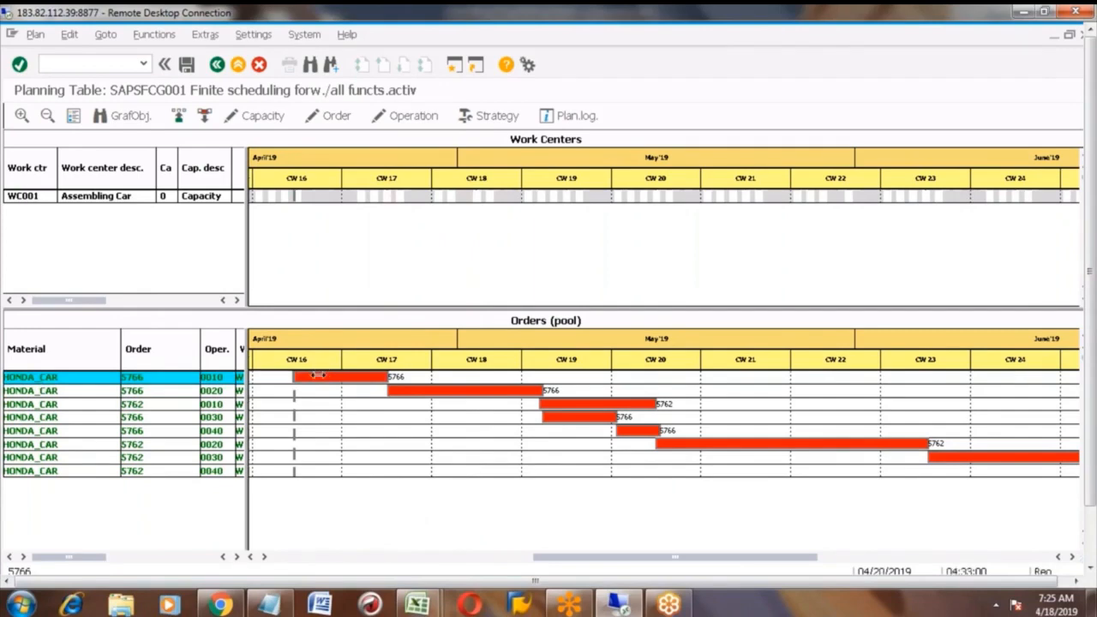
left_click(32, 199)
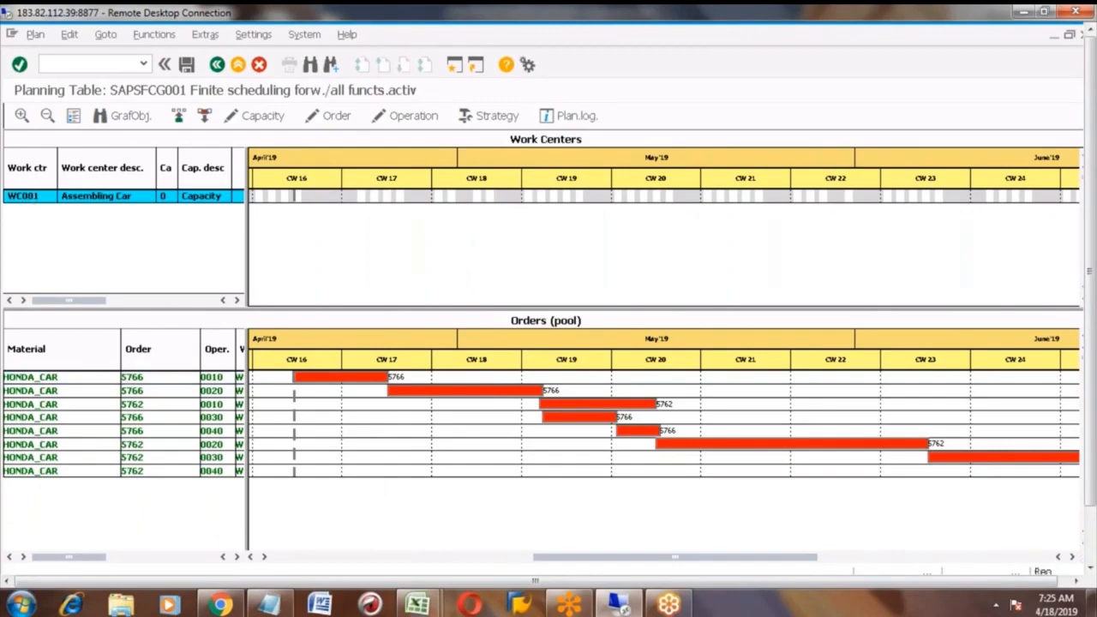
left_click(61, 378)
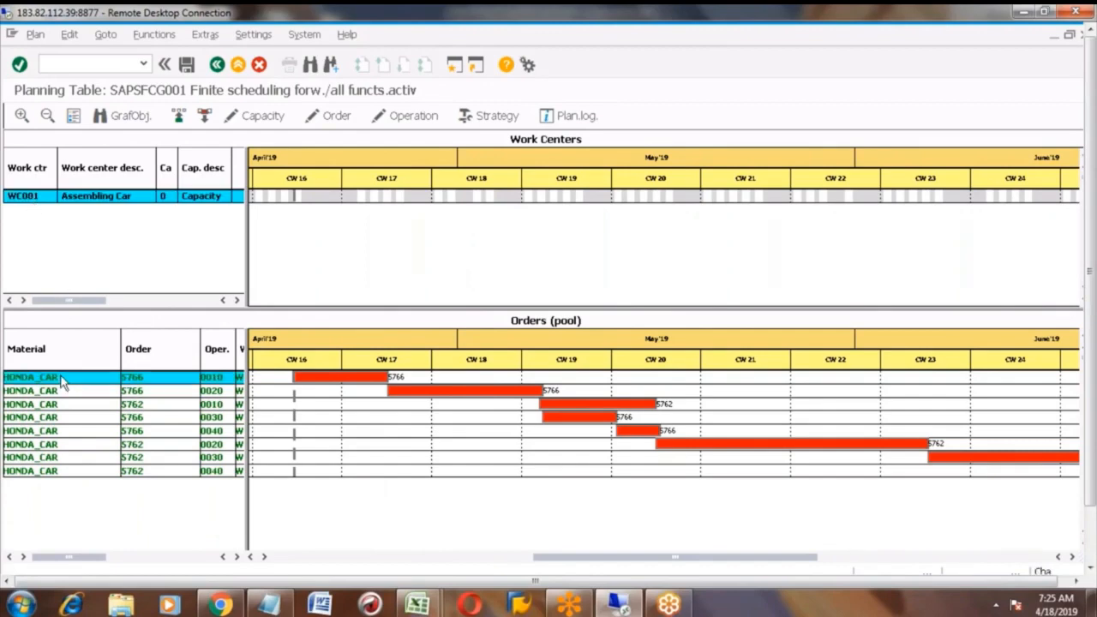
left_click(179, 117)
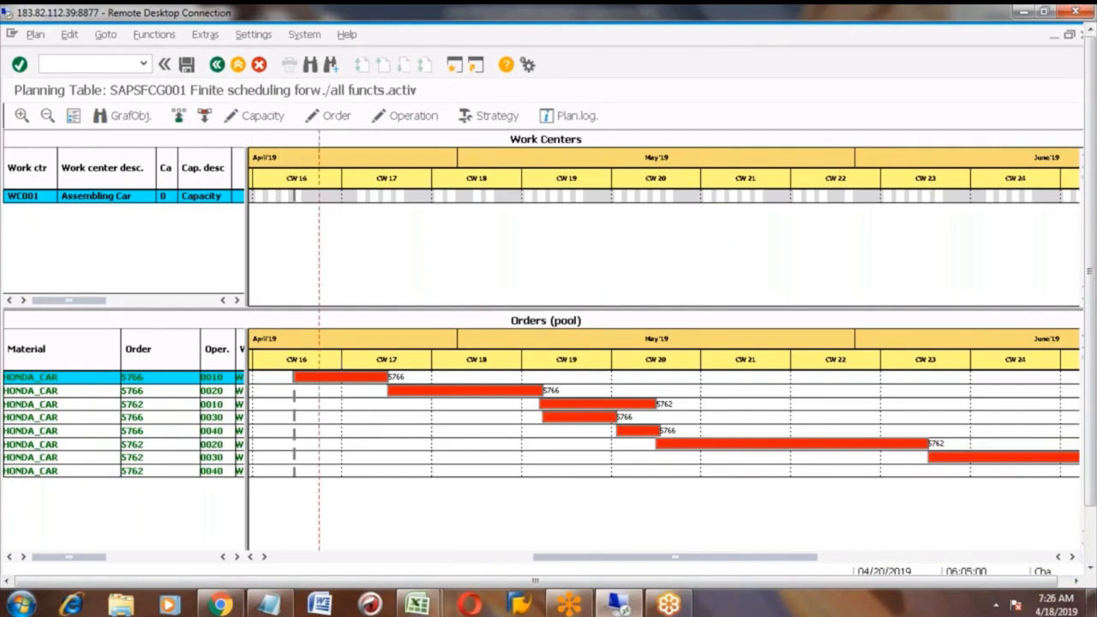
left_click(179, 117)
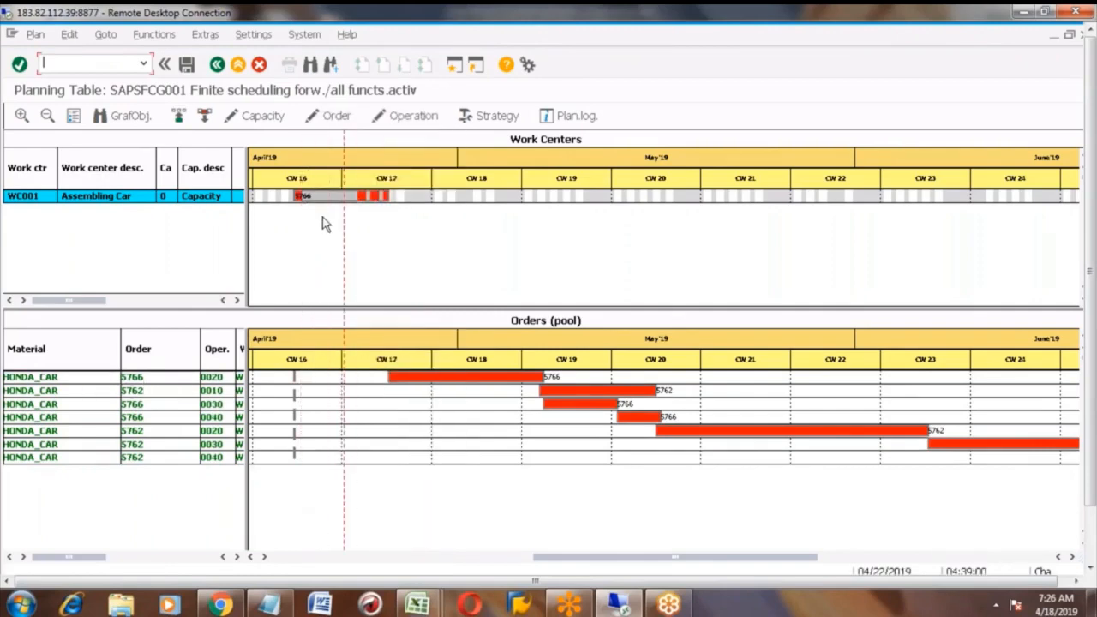
left_click(312, 195)
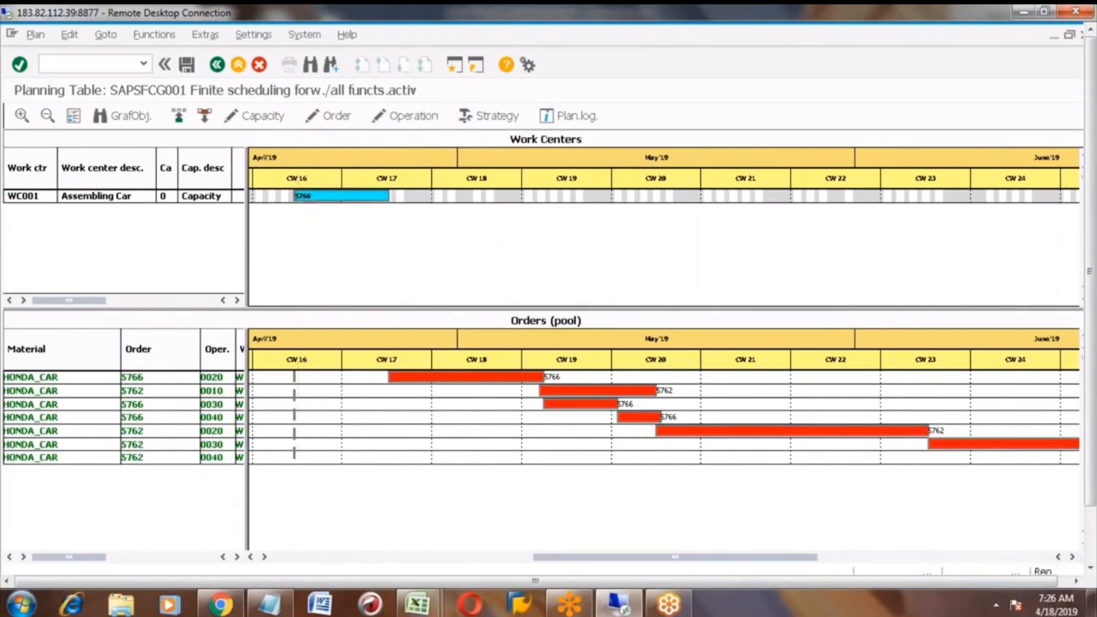
left_click(269, 236)
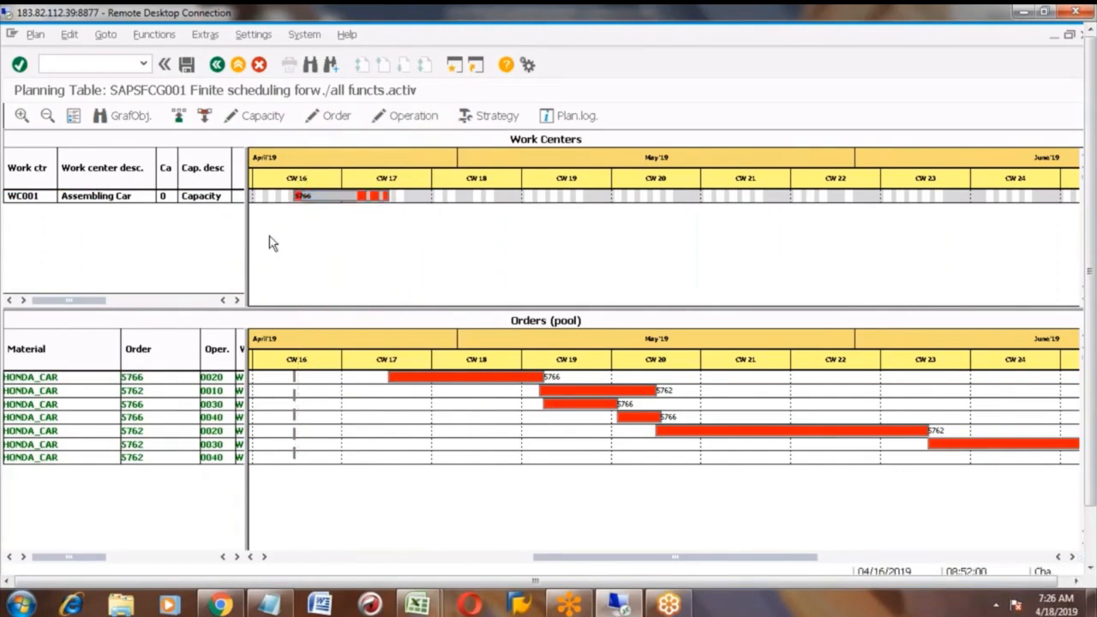
Dispatch operations 0020, 0030 and 0040 of the order already begun on WC001, one after another in that sequence
left_click(140, 408)
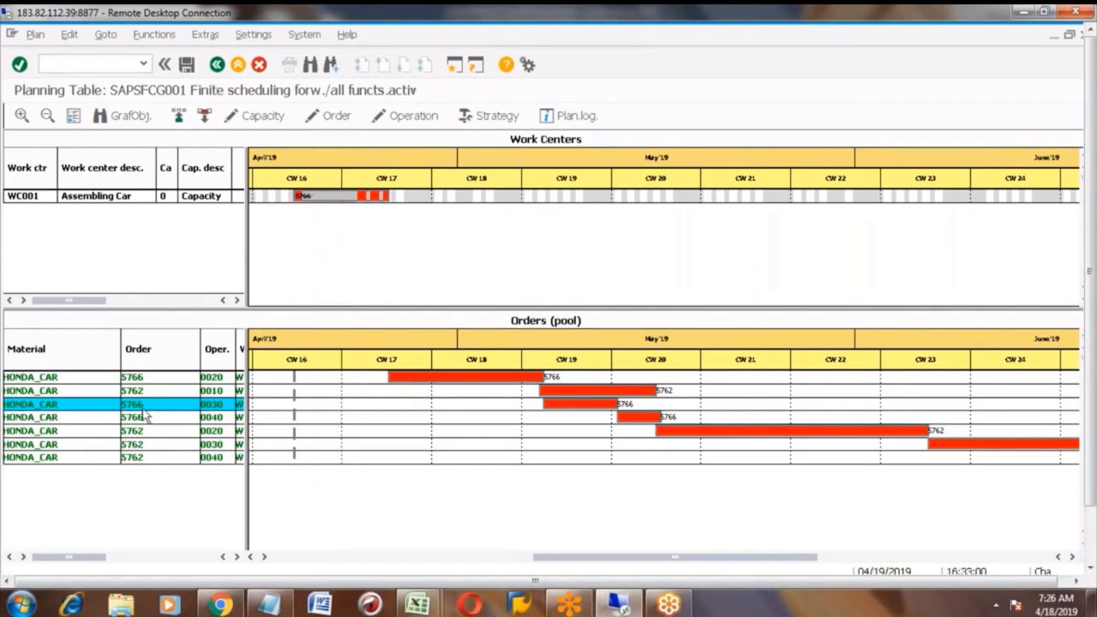
left_click(144, 378)
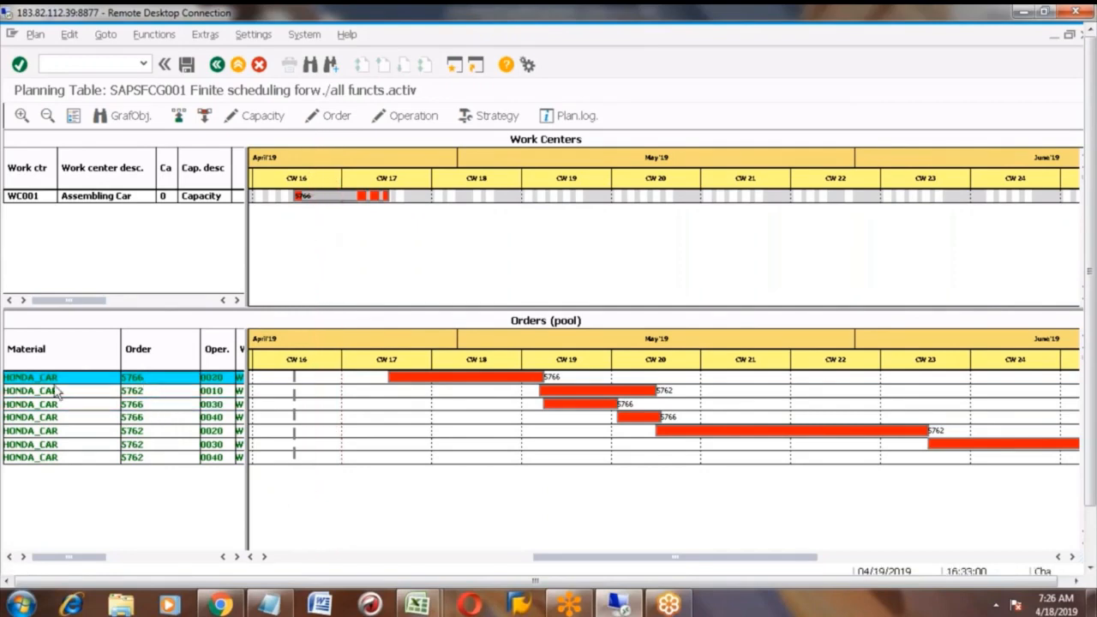
left_click(180, 118)
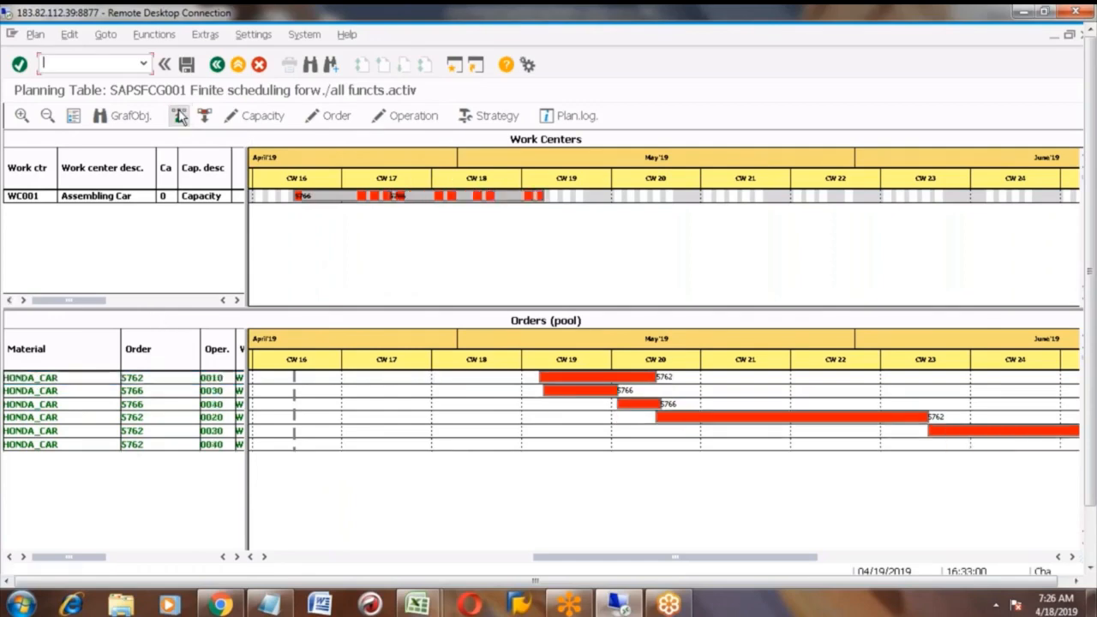
left_click(420, 197)
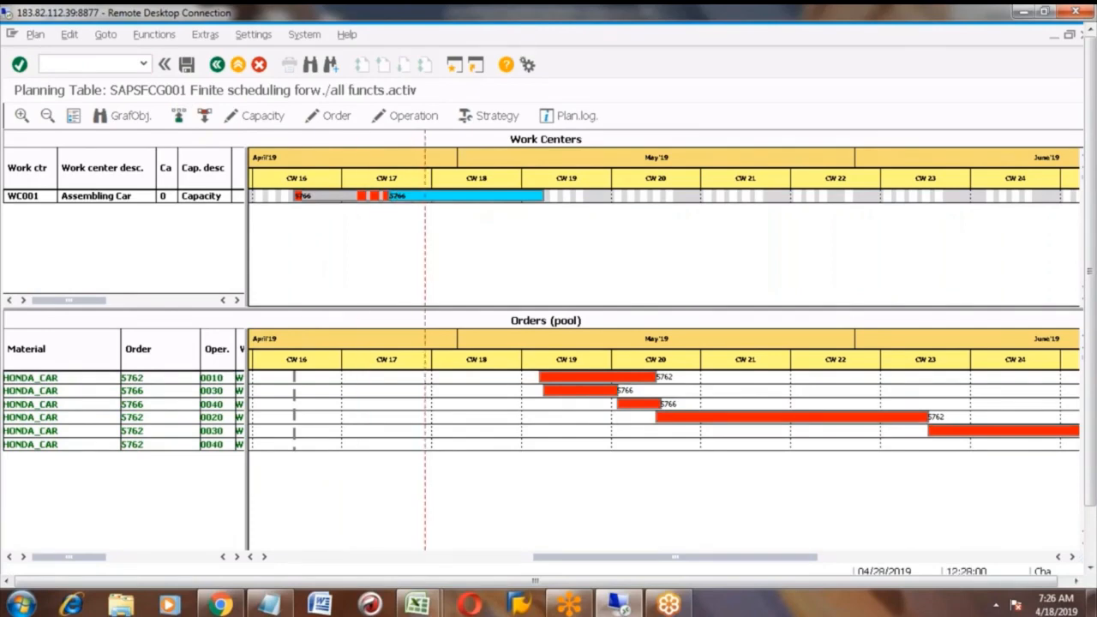
left_click(67, 396)
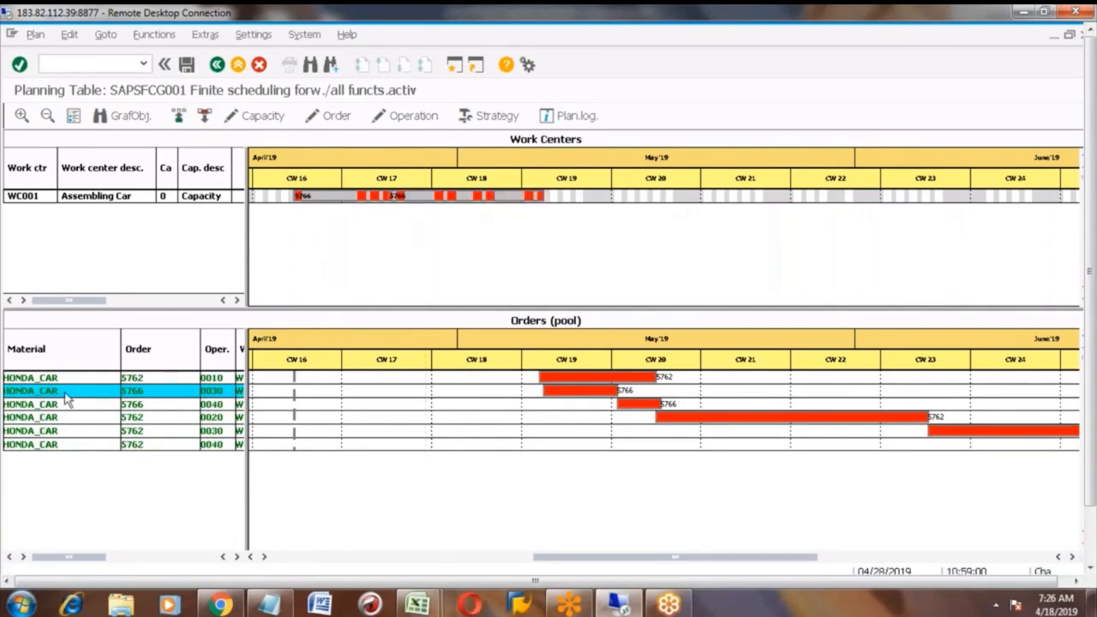
left_click(180, 117)
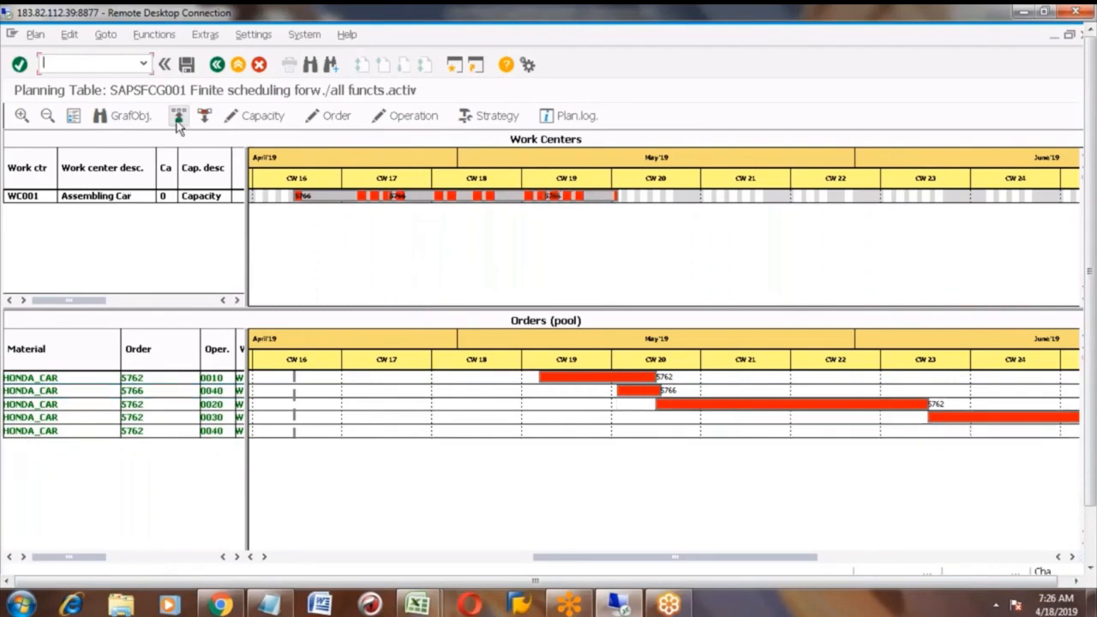
left_click(57, 393)
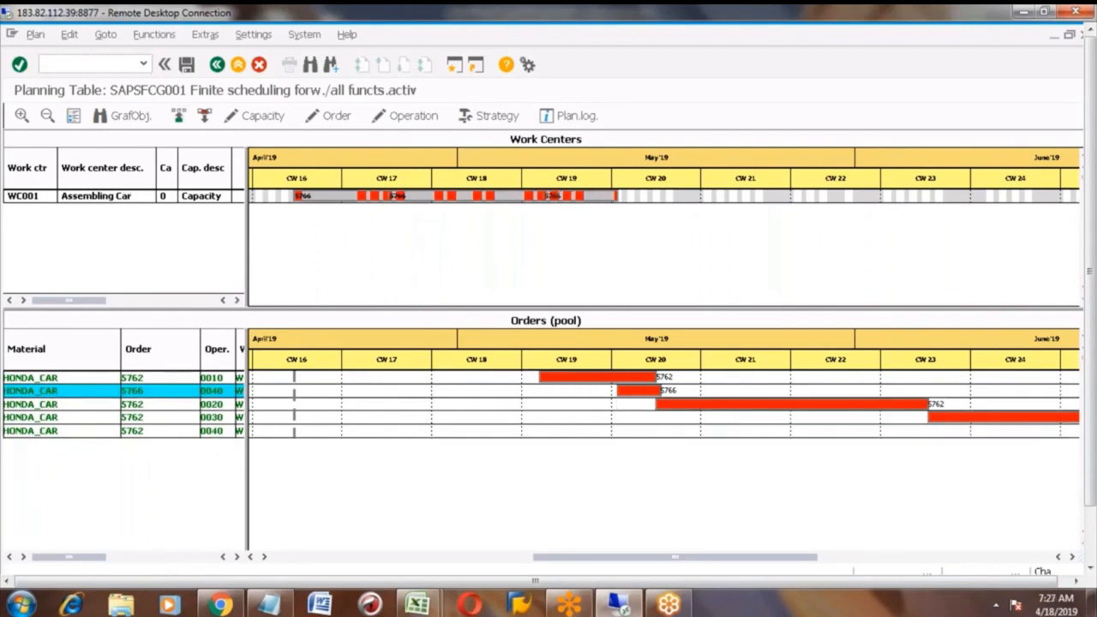
left_click(180, 117)
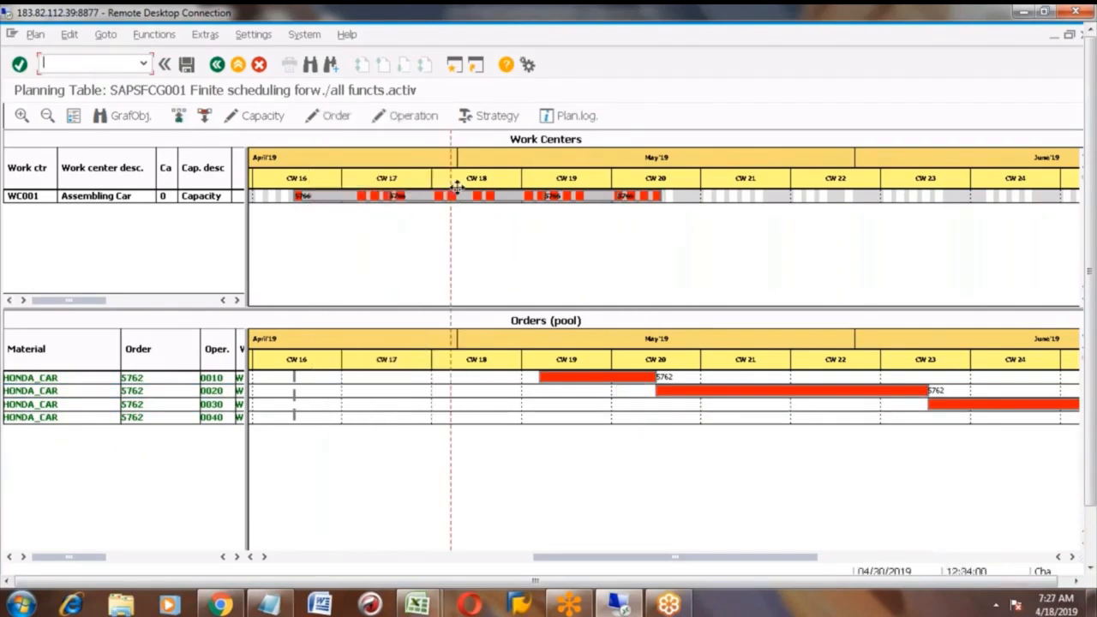
Narrow the pool's Material column and dispatch the remaining order's operation 0010 to WC001, directly after the first order in week 20
left_click(22, 118)
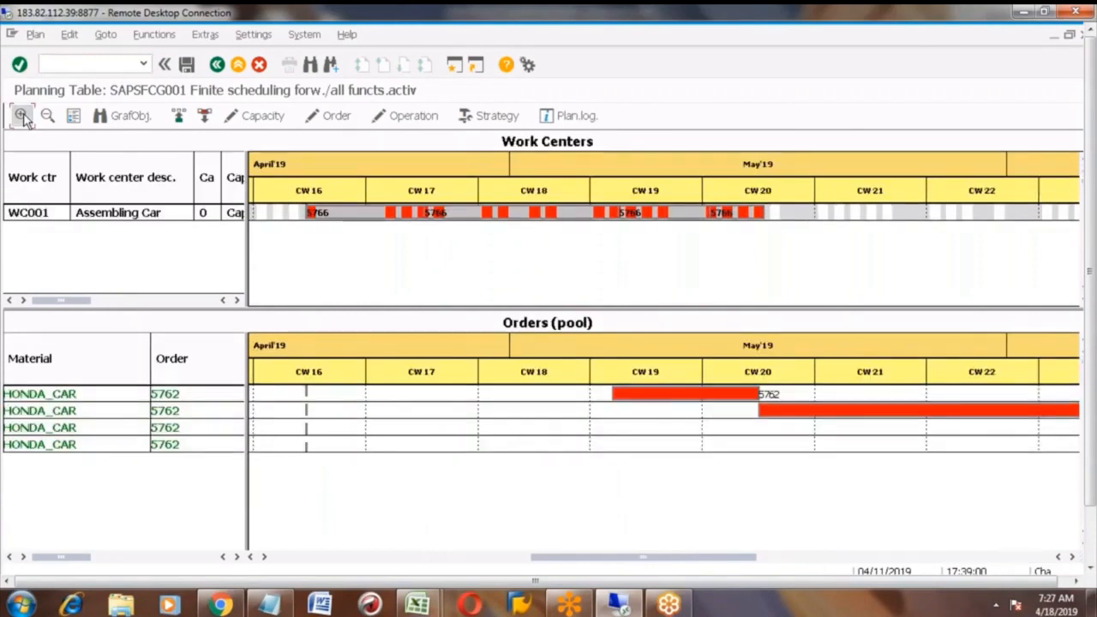
left_click(22, 117)
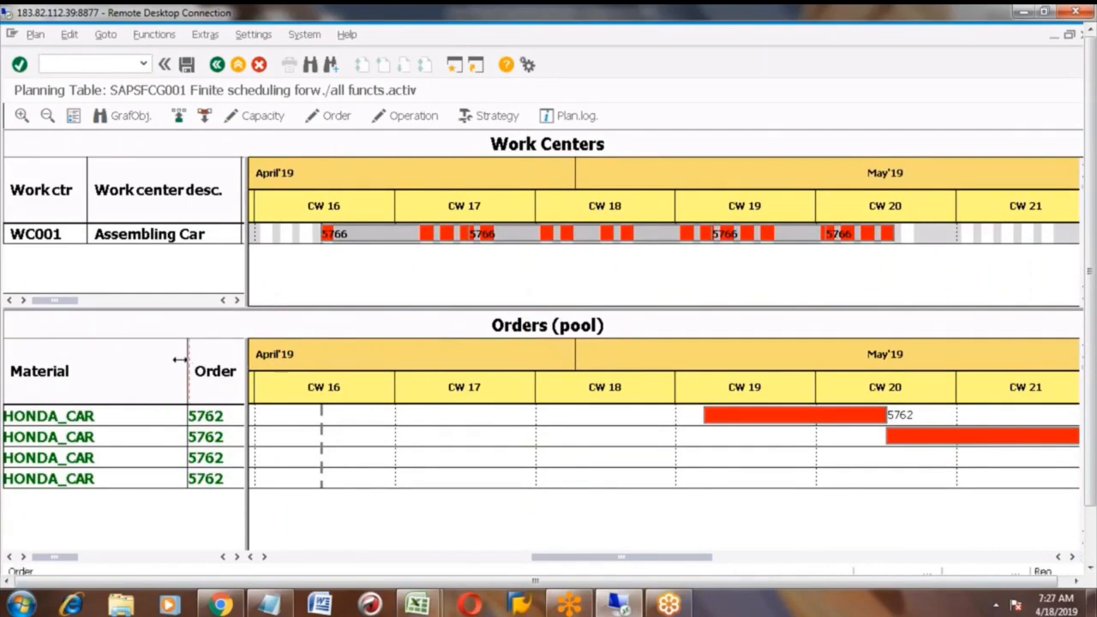
left_click_drag(187, 371, 127, 370)
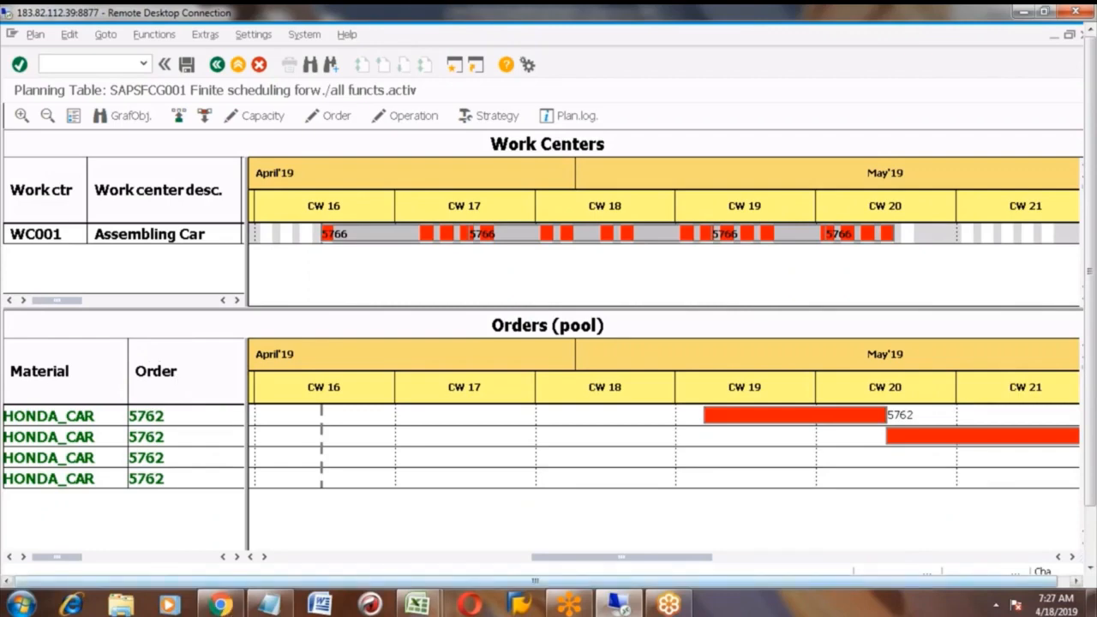
left_click(238, 556)
left_click(238, 557)
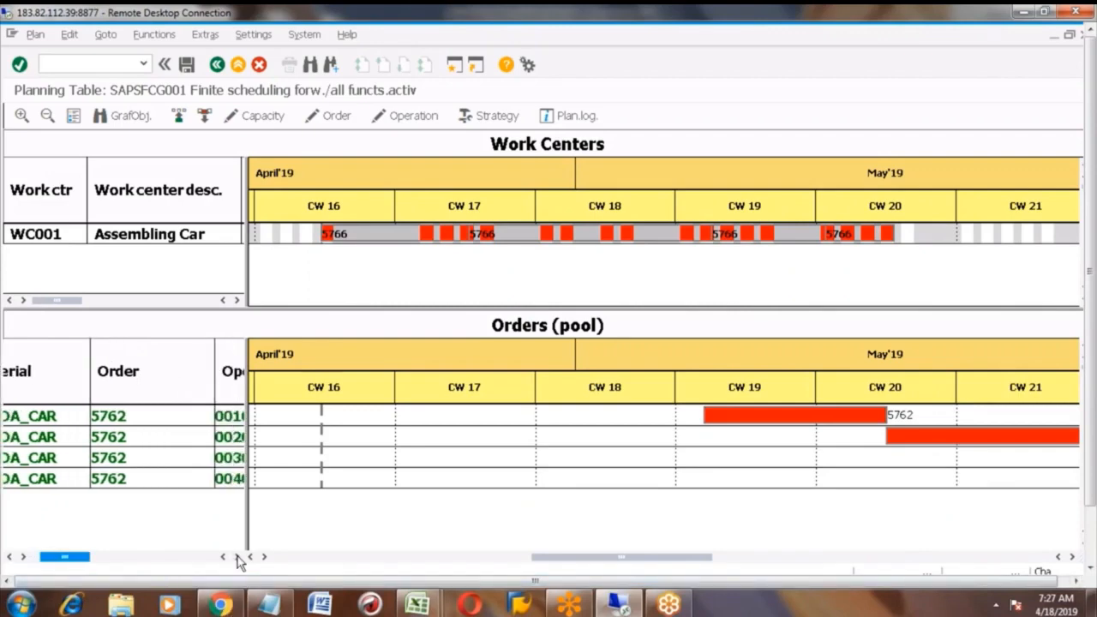
left_click(237, 558)
left_click(760, 414)
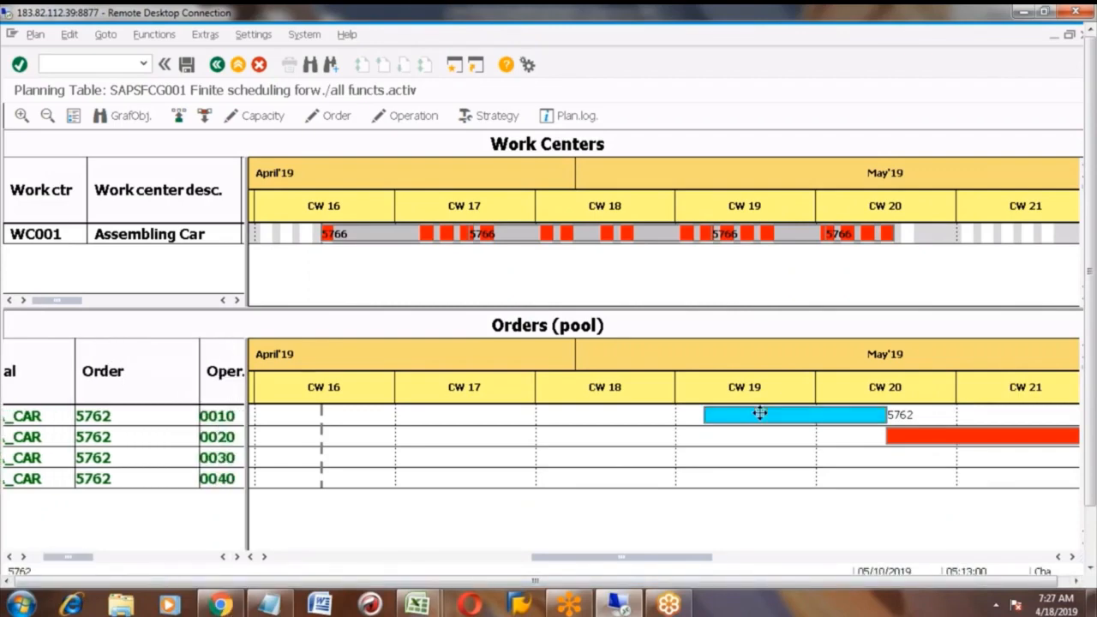
left_click_drag(761, 415, 951, 232)
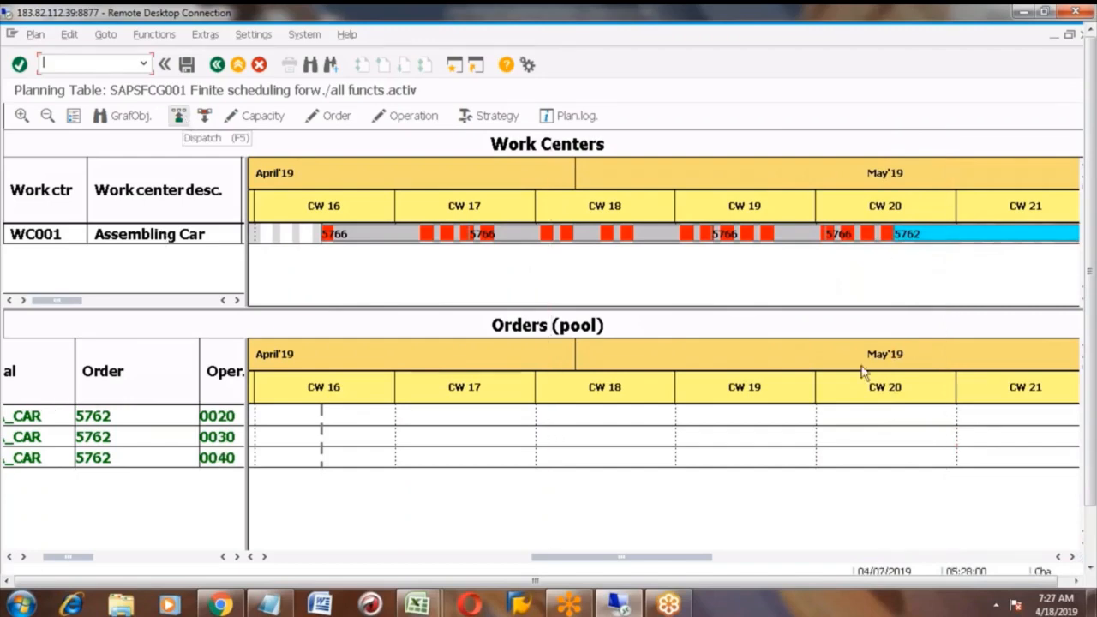
Dispatch operation 0020 of the remaining HONDA_CAR order onto the WC001 row in calendar week 22
left_click(1072, 557)
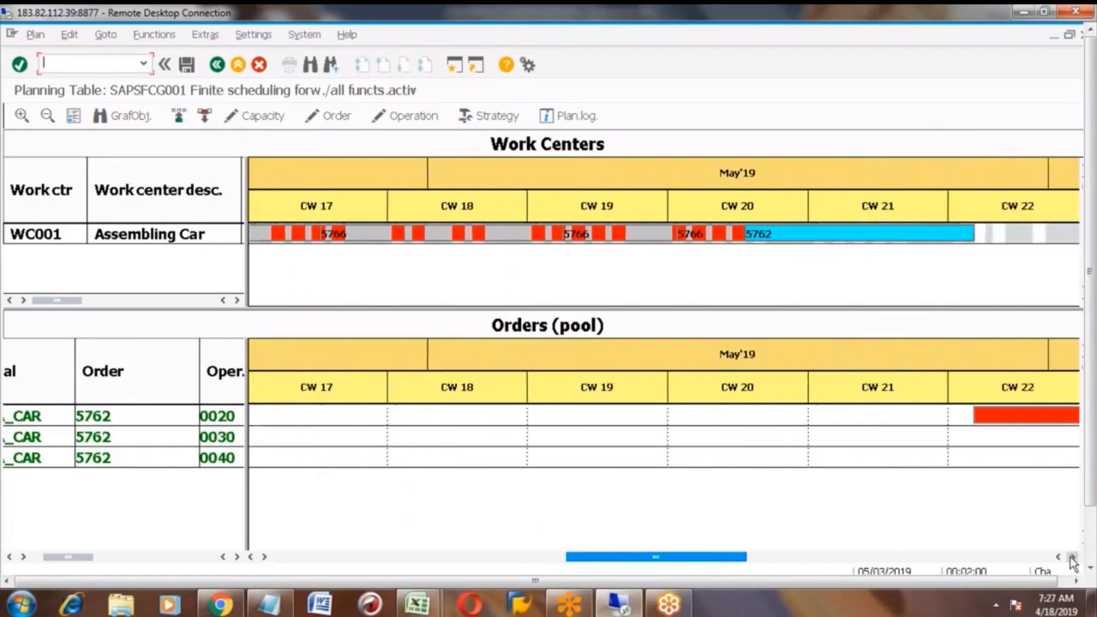
left_click(1071, 557)
left_click(1072, 557)
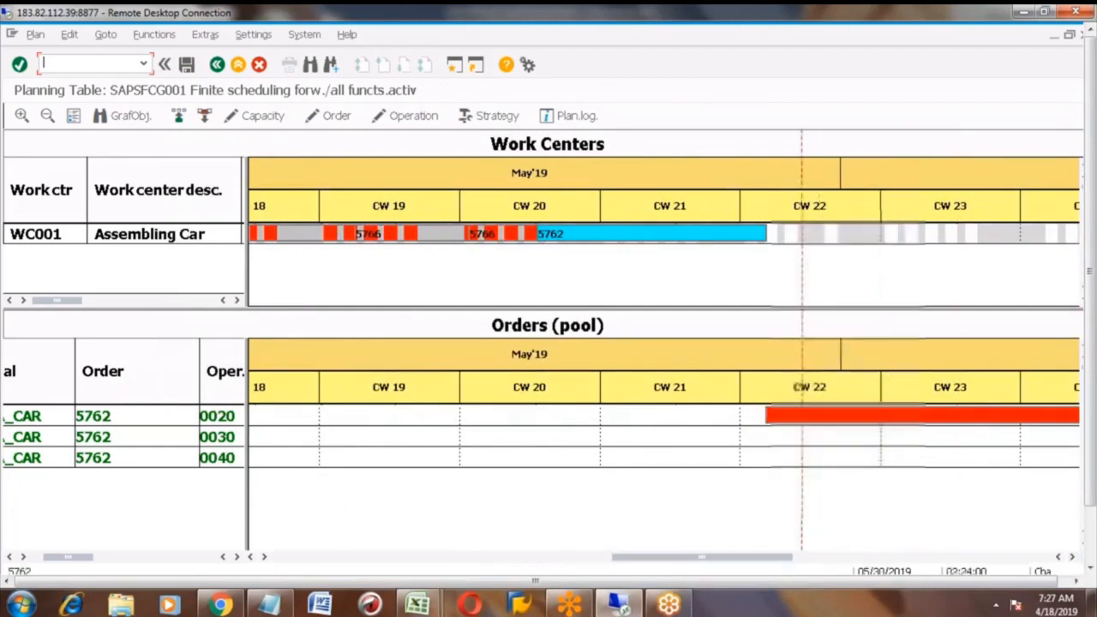
left_click(799, 415)
left_click_drag(799, 415, 796, 233)
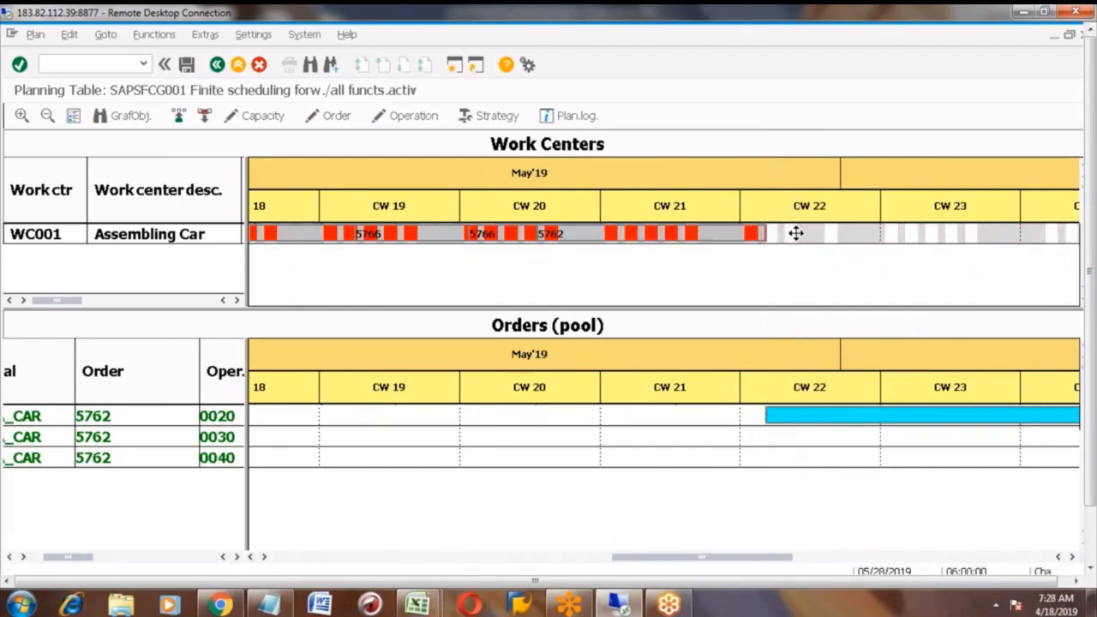
Dispatch operation 0030 of the remaining HONDA_CAR order onto the WC001 row in calendar week 25
left_click(1072, 557)
left_click(1072, 558)
left_click(1072, 557)
left_click(1072, 558)
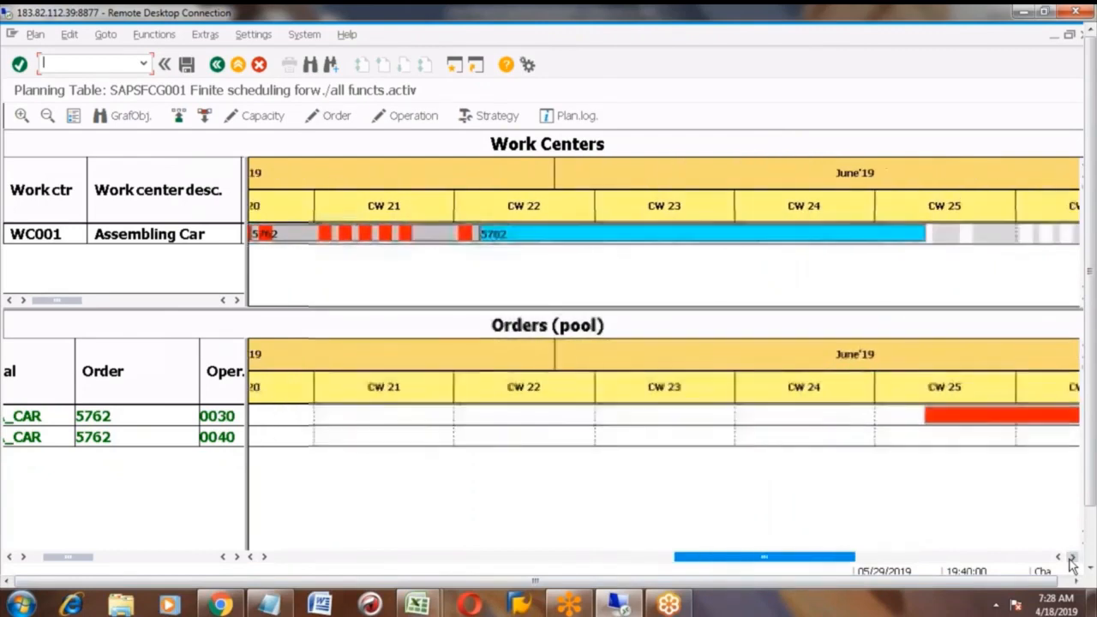
left_click(1072, 557)
left_click(1071, 558)
left_click(1072, 557)
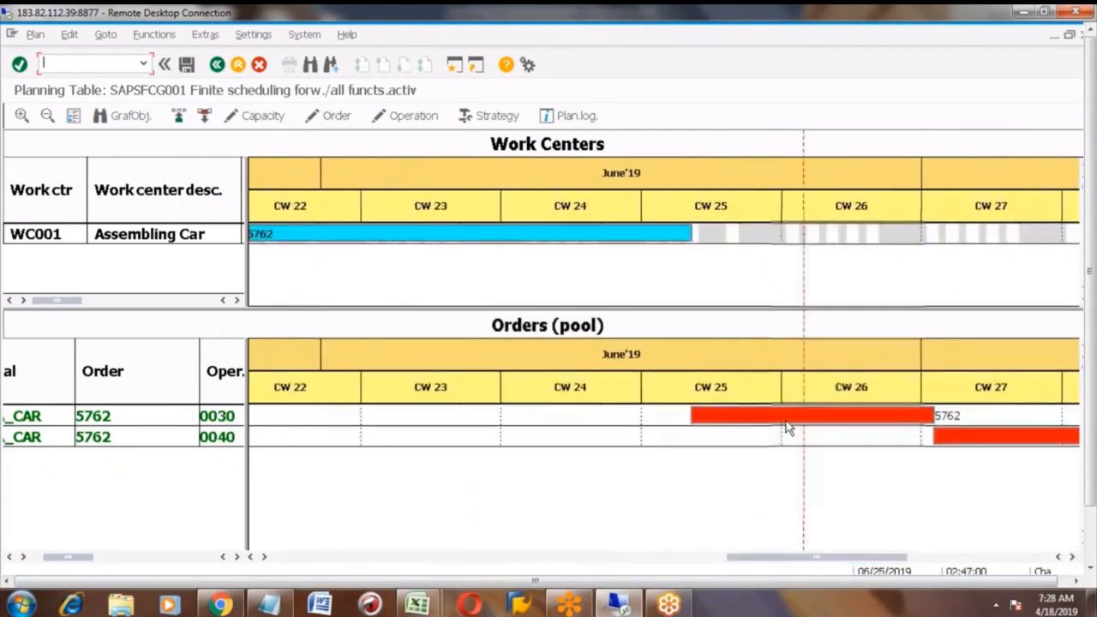
left_click_drag(785, 417, 769, 234)
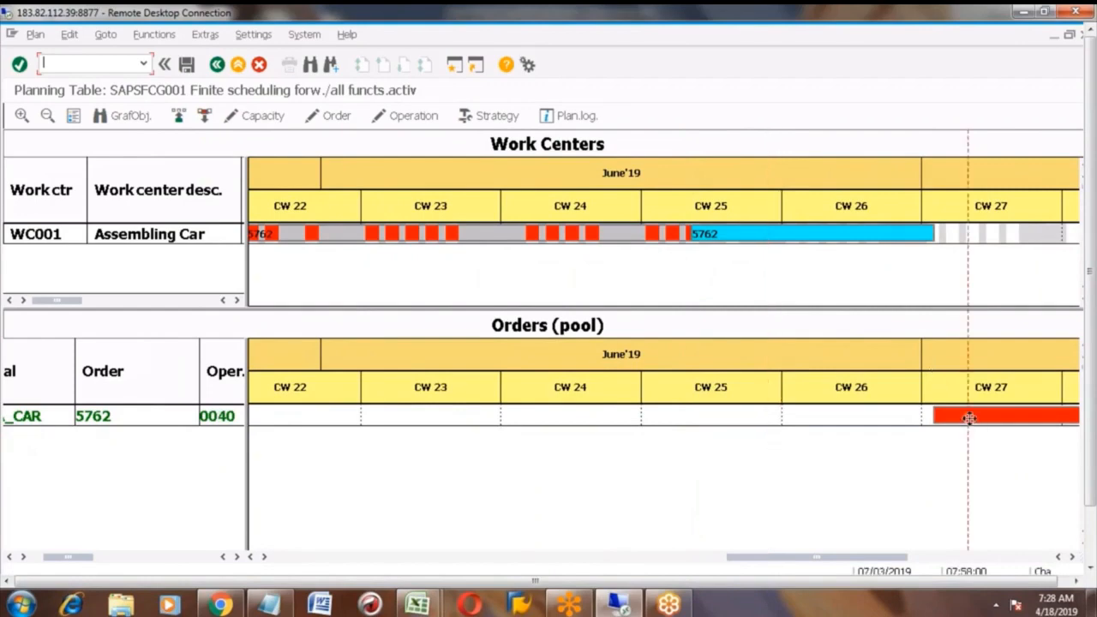
Dispatch the last pool operation 0040 onto the WC001 row in calendar week 27 and save the planning table
left_click(970, 418)
left_click_drag(970, 418, 967, 235)
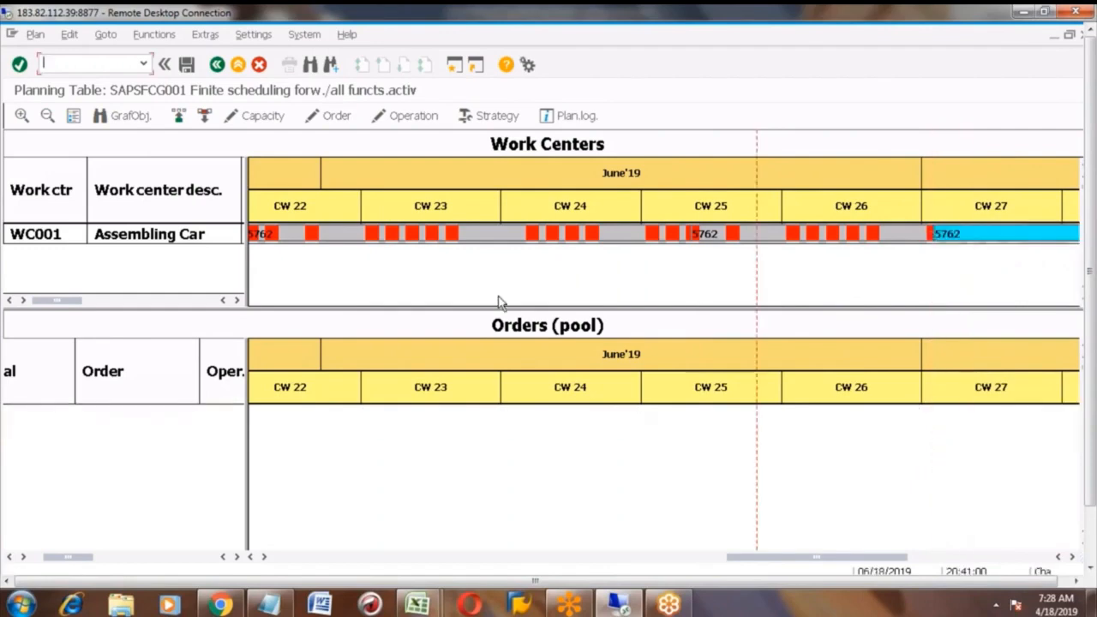
left_click(189, 68)
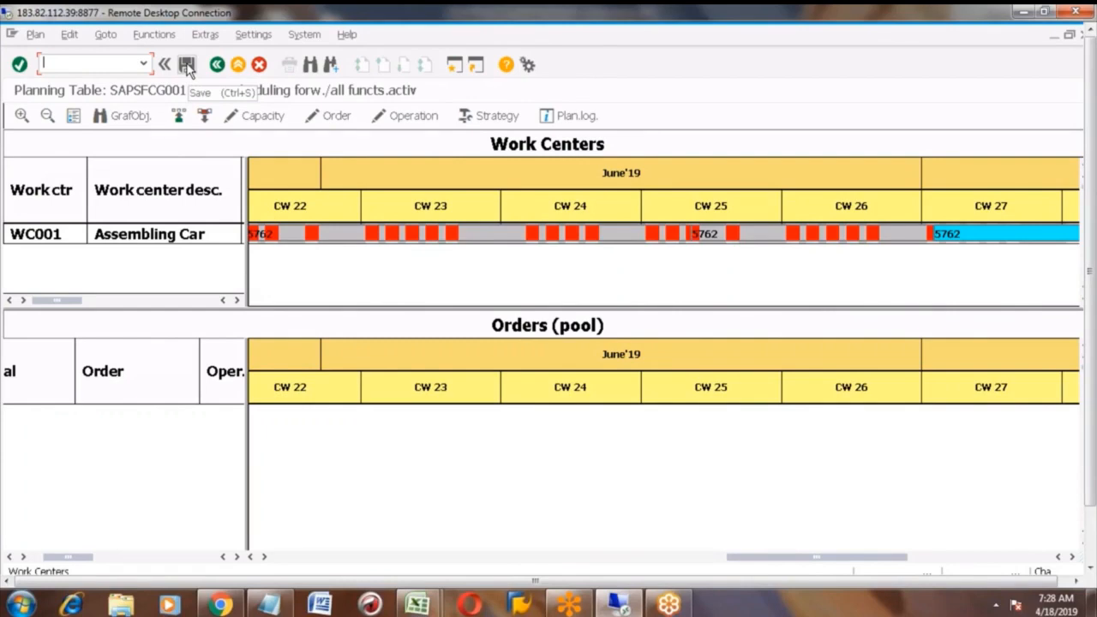
left_click(187, 66)
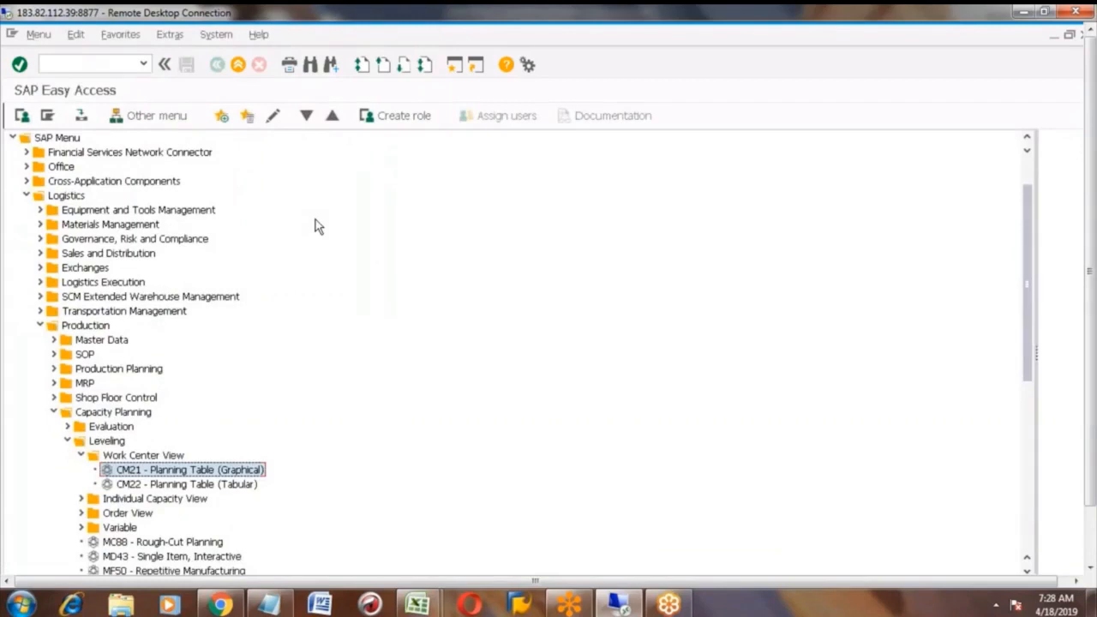
Run the CM01 load evaluation for WC001 again and check the weekly CapLoad values in its standard overview
left_click(66, 426)
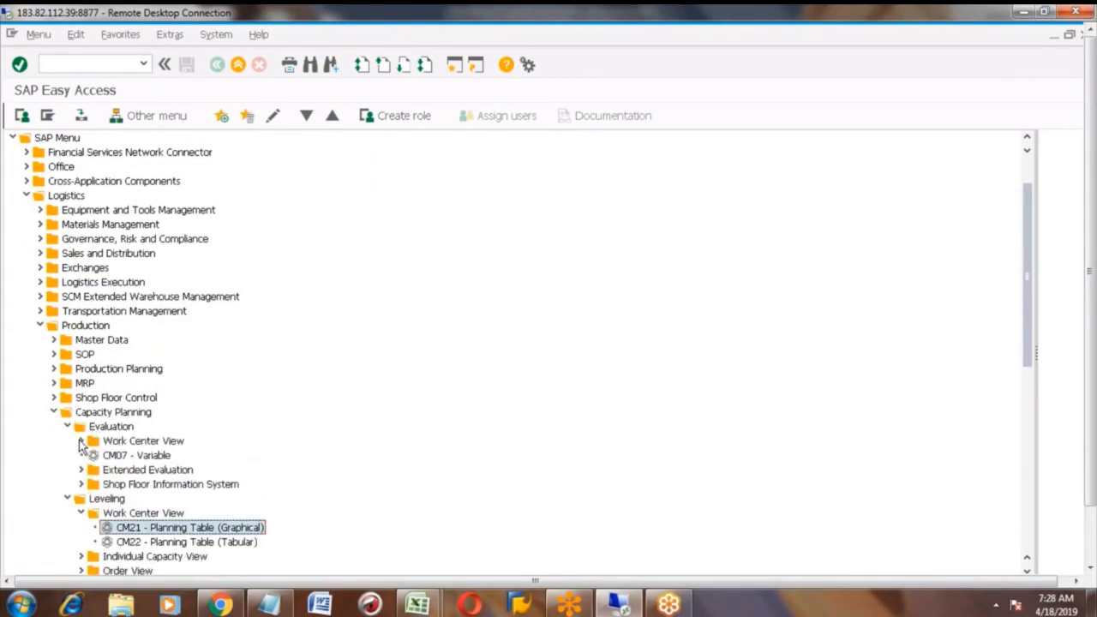
left_click(81, 440)
left_click(144, 459)
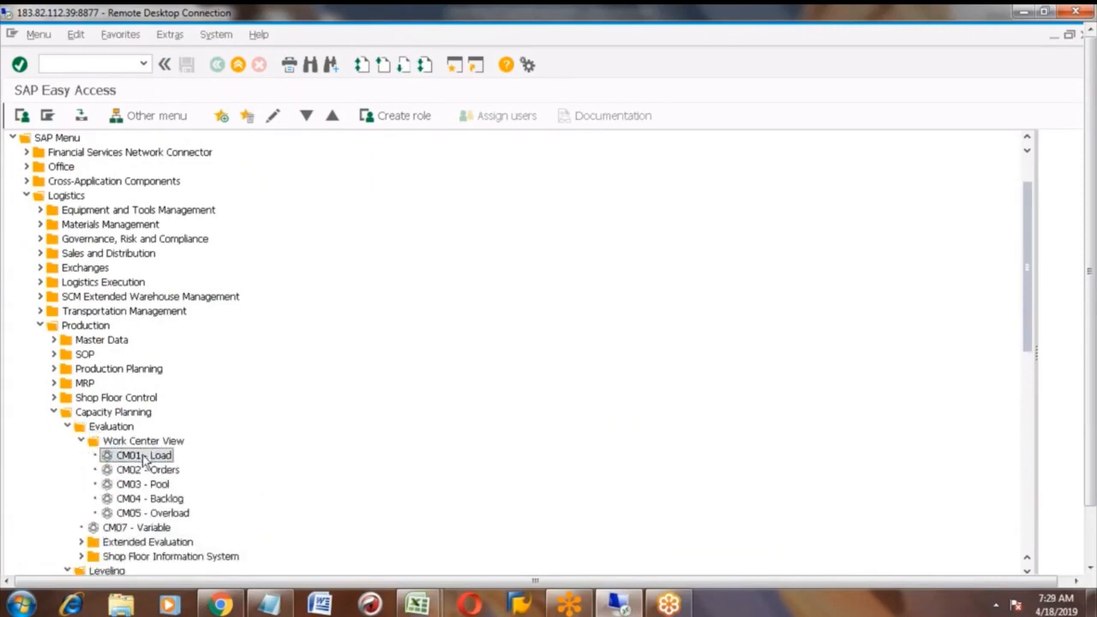
double_click(144, 459)
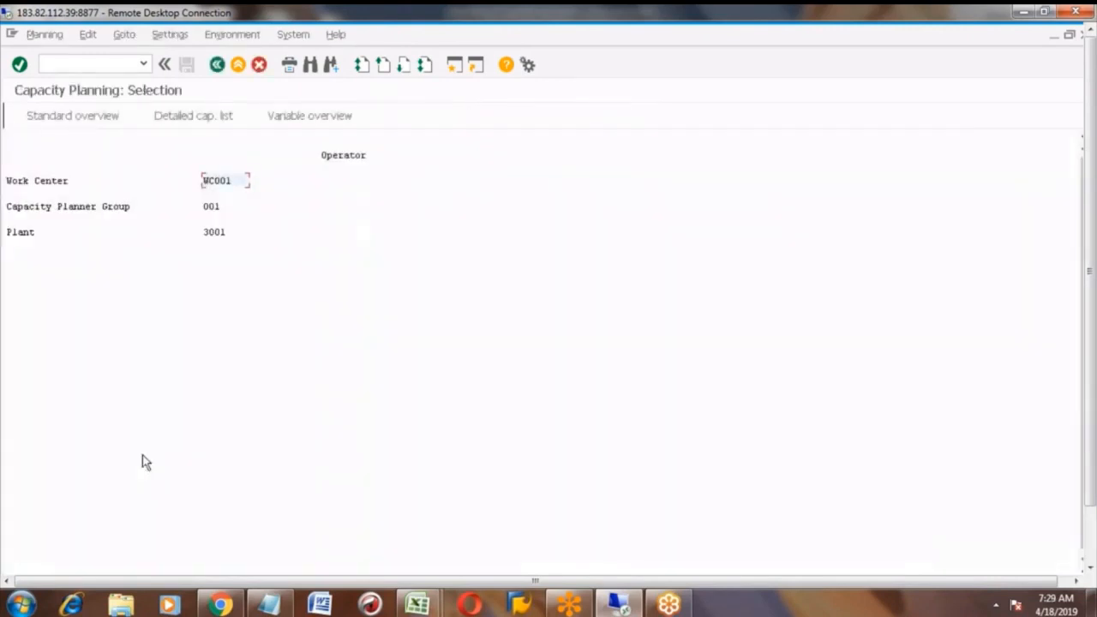
key("F5")
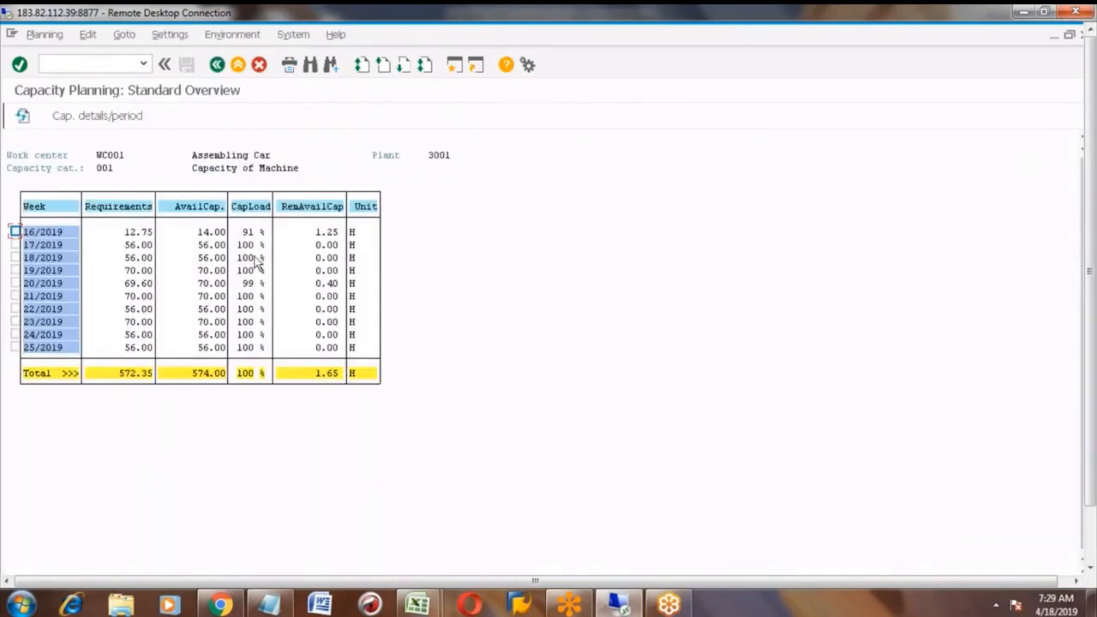
left_click(249, 211)
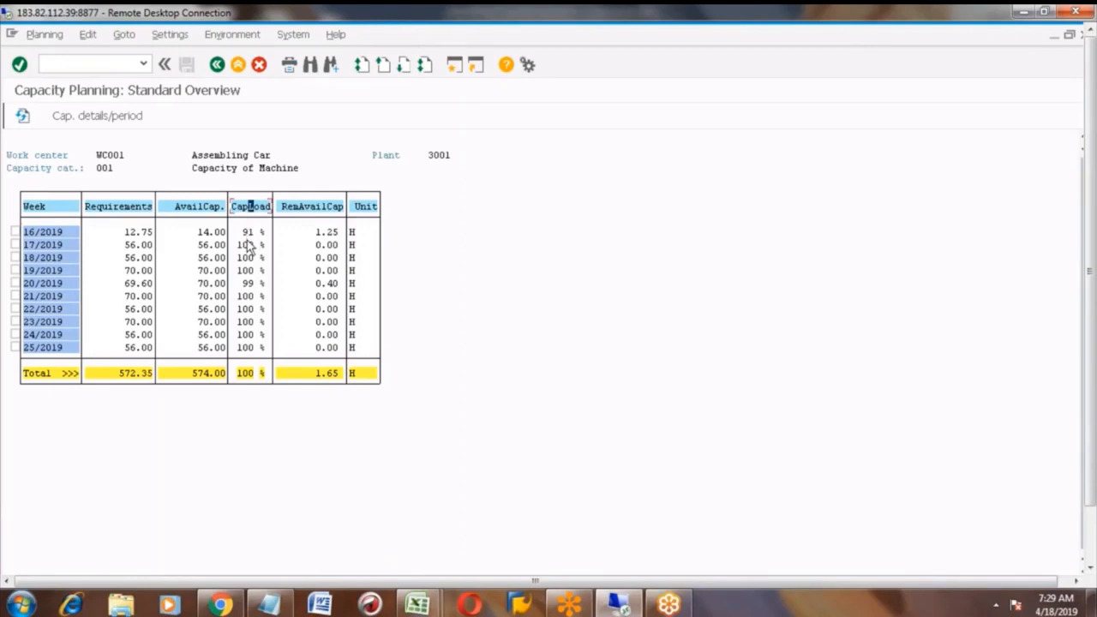